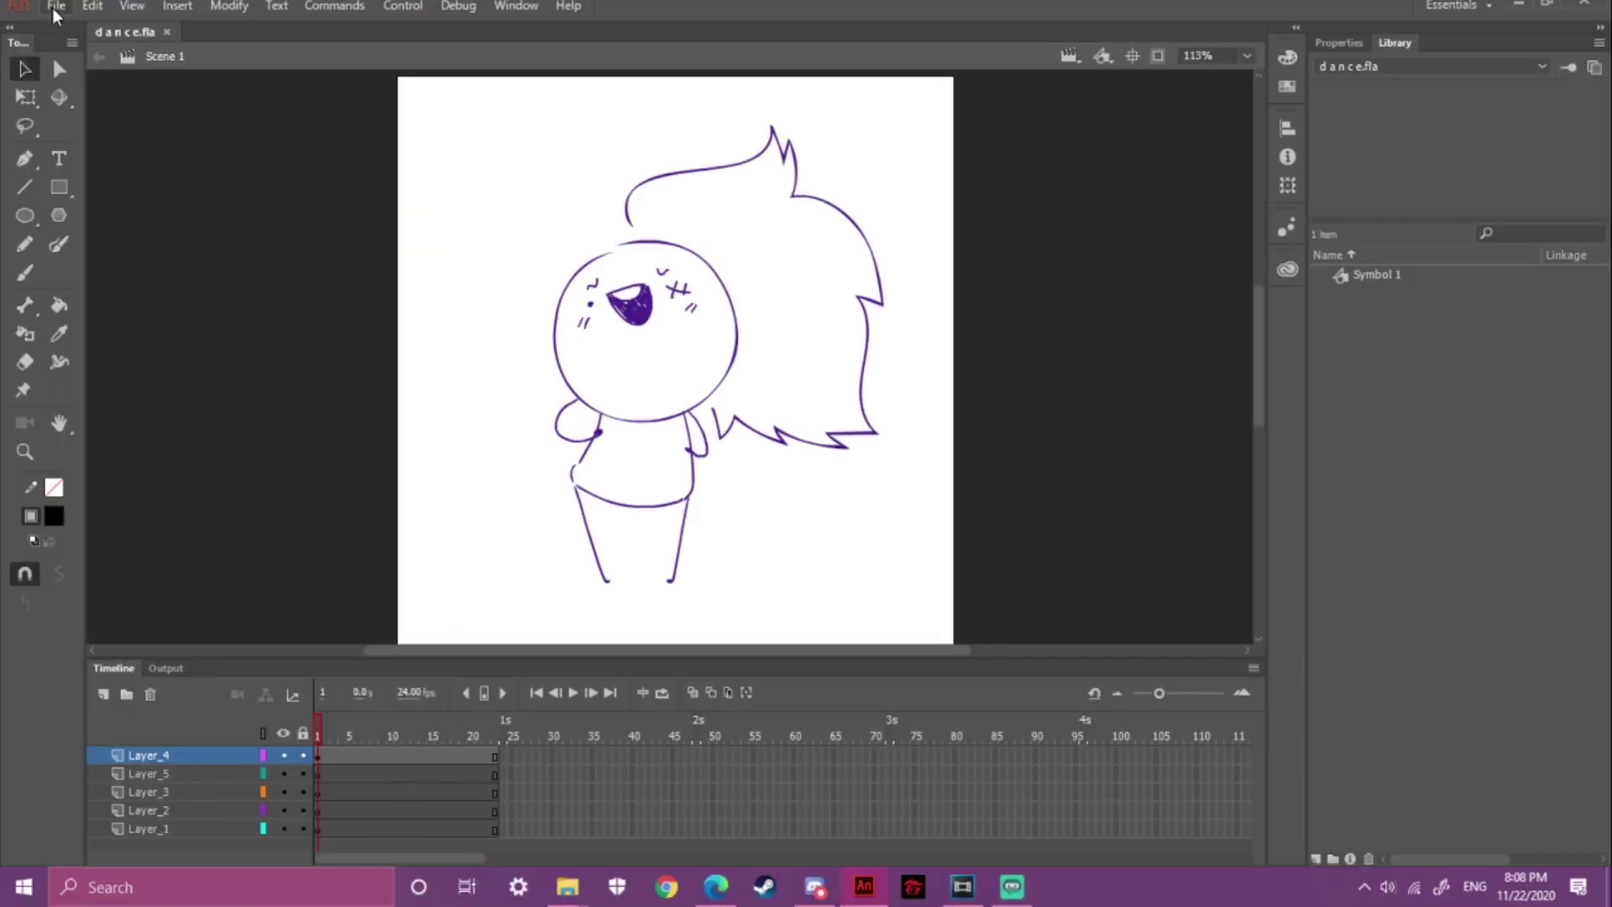
- Create a new ActionScript 3.0 document 800 pixels wide and 450 pixels high
{"action": "left_click", "coordinate": [53, 8]}
{"action": "left_click", "coordinate": [92, 29]}
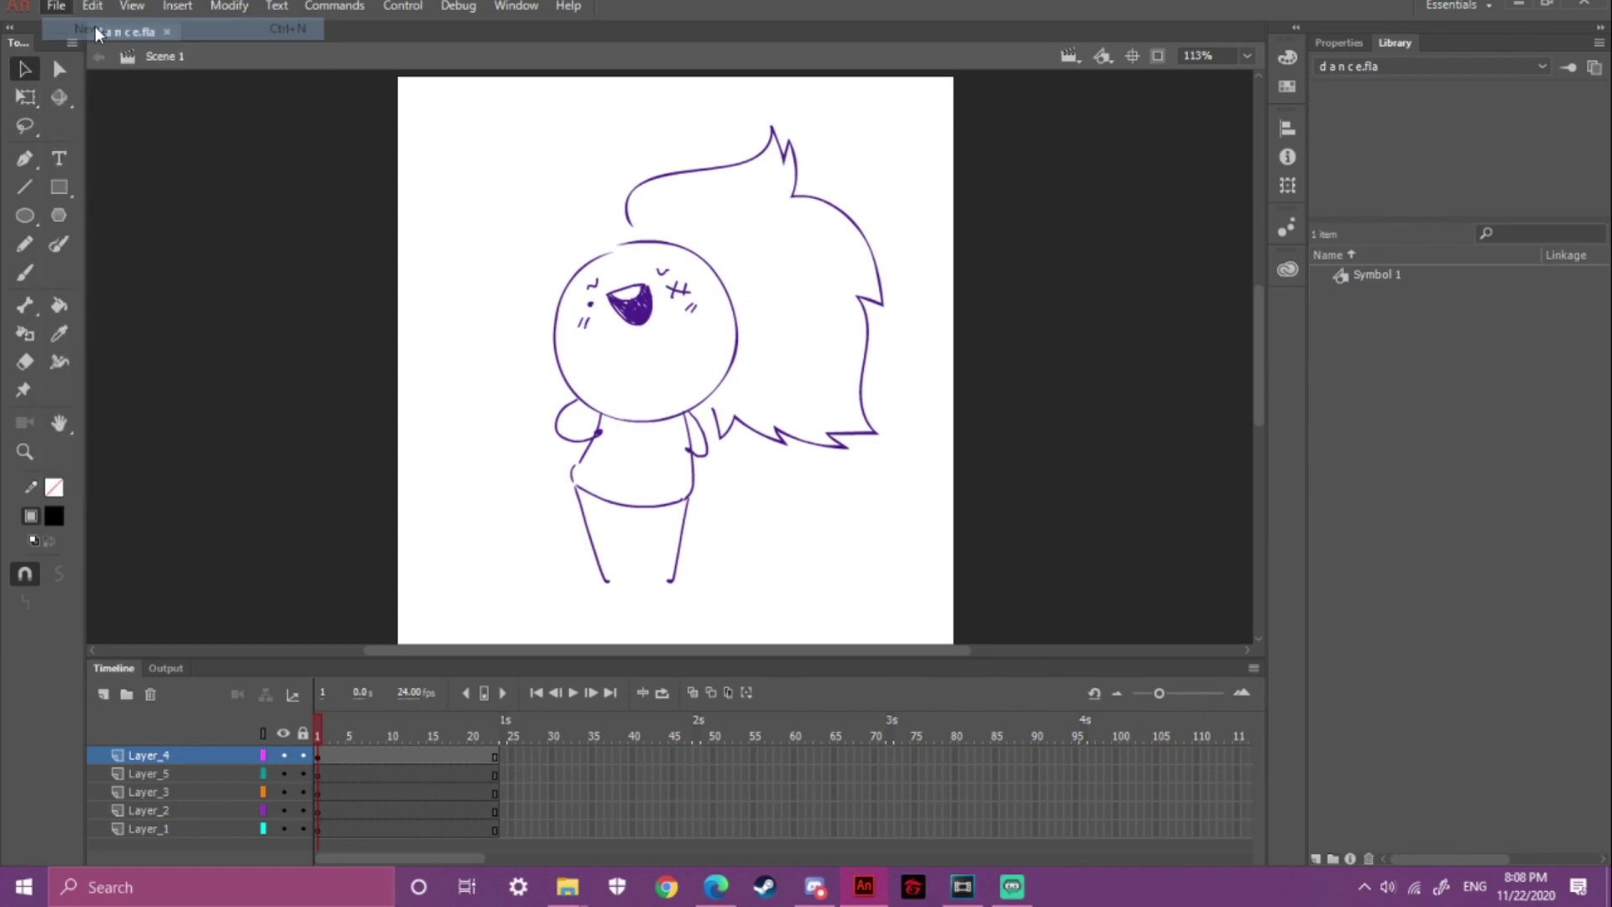
{"action": "type", "text": "800"}
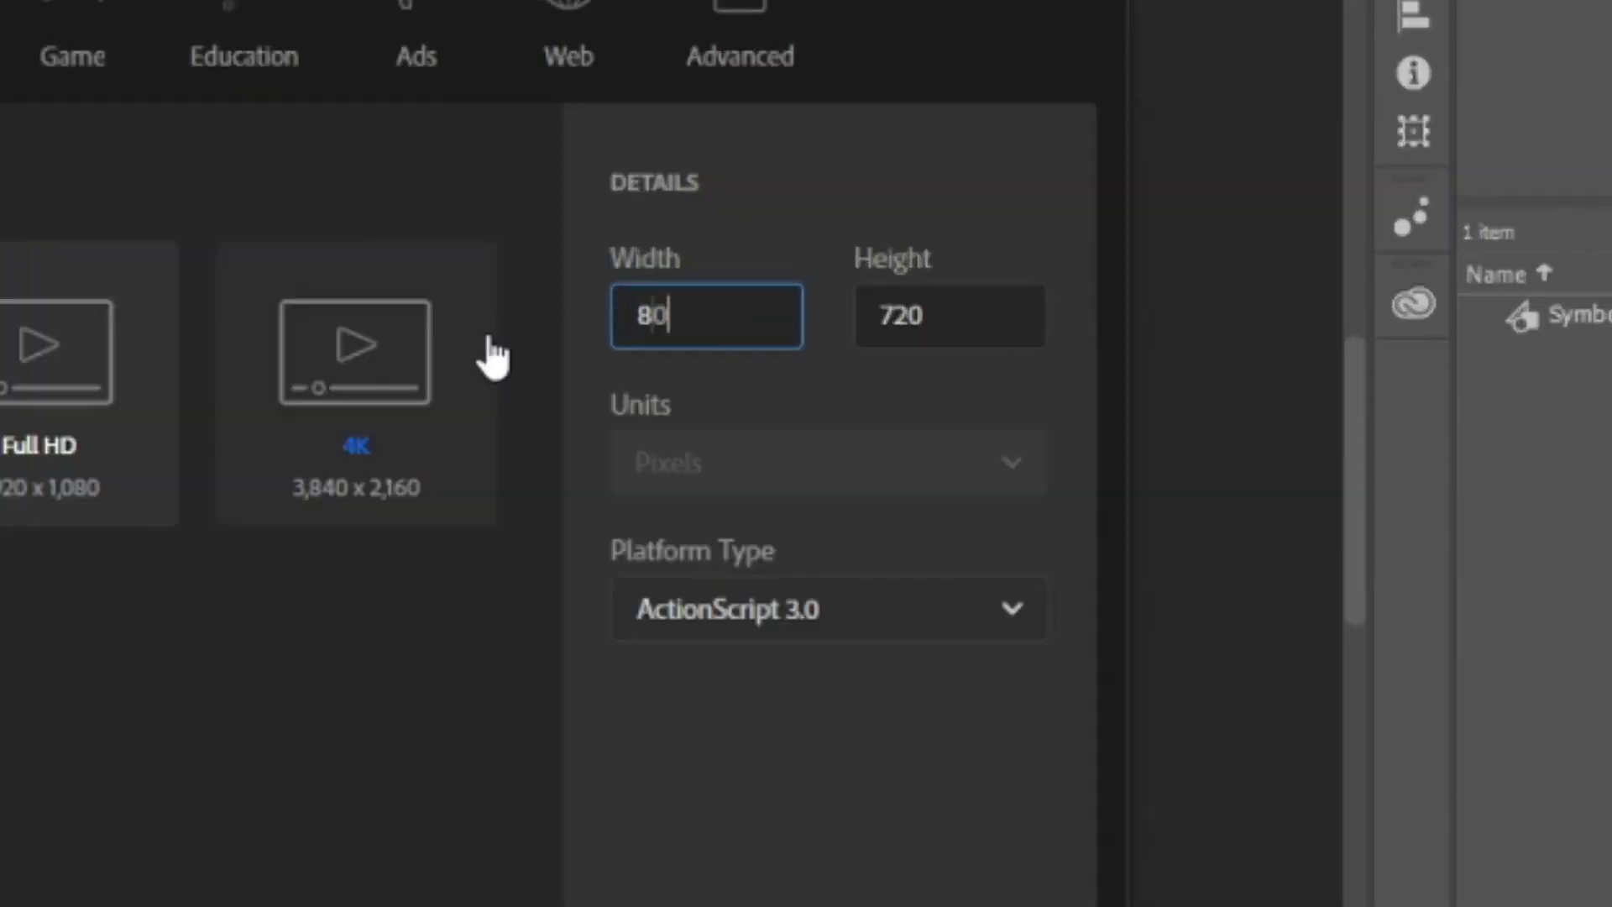
{"action": "key", "text": "Tab"}
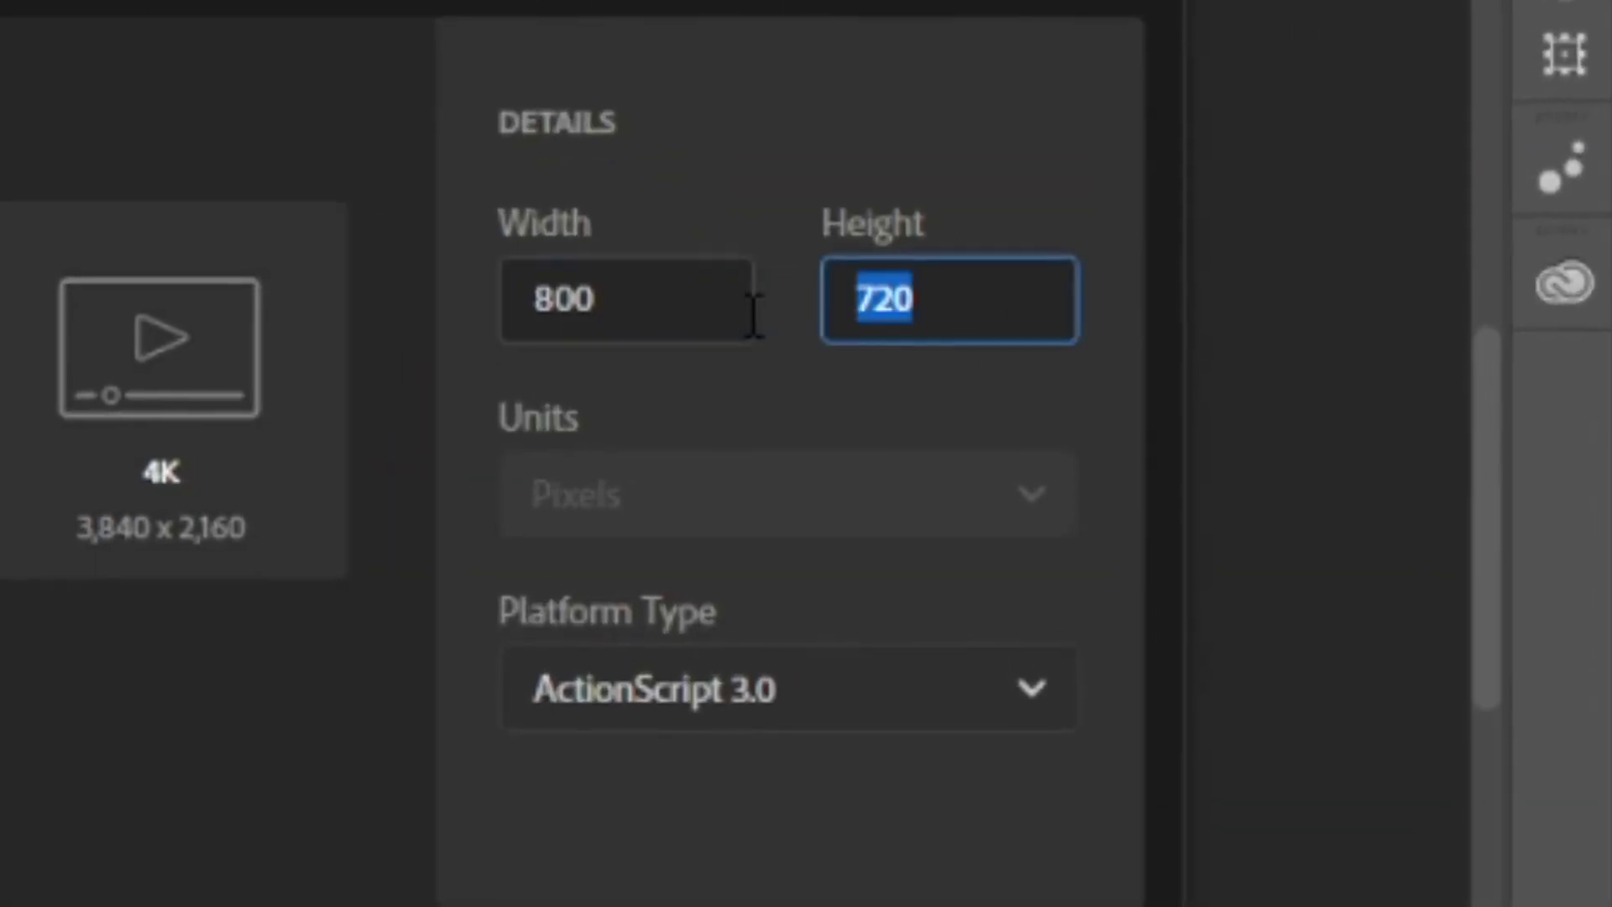
{"action": "type", "text": "450"}
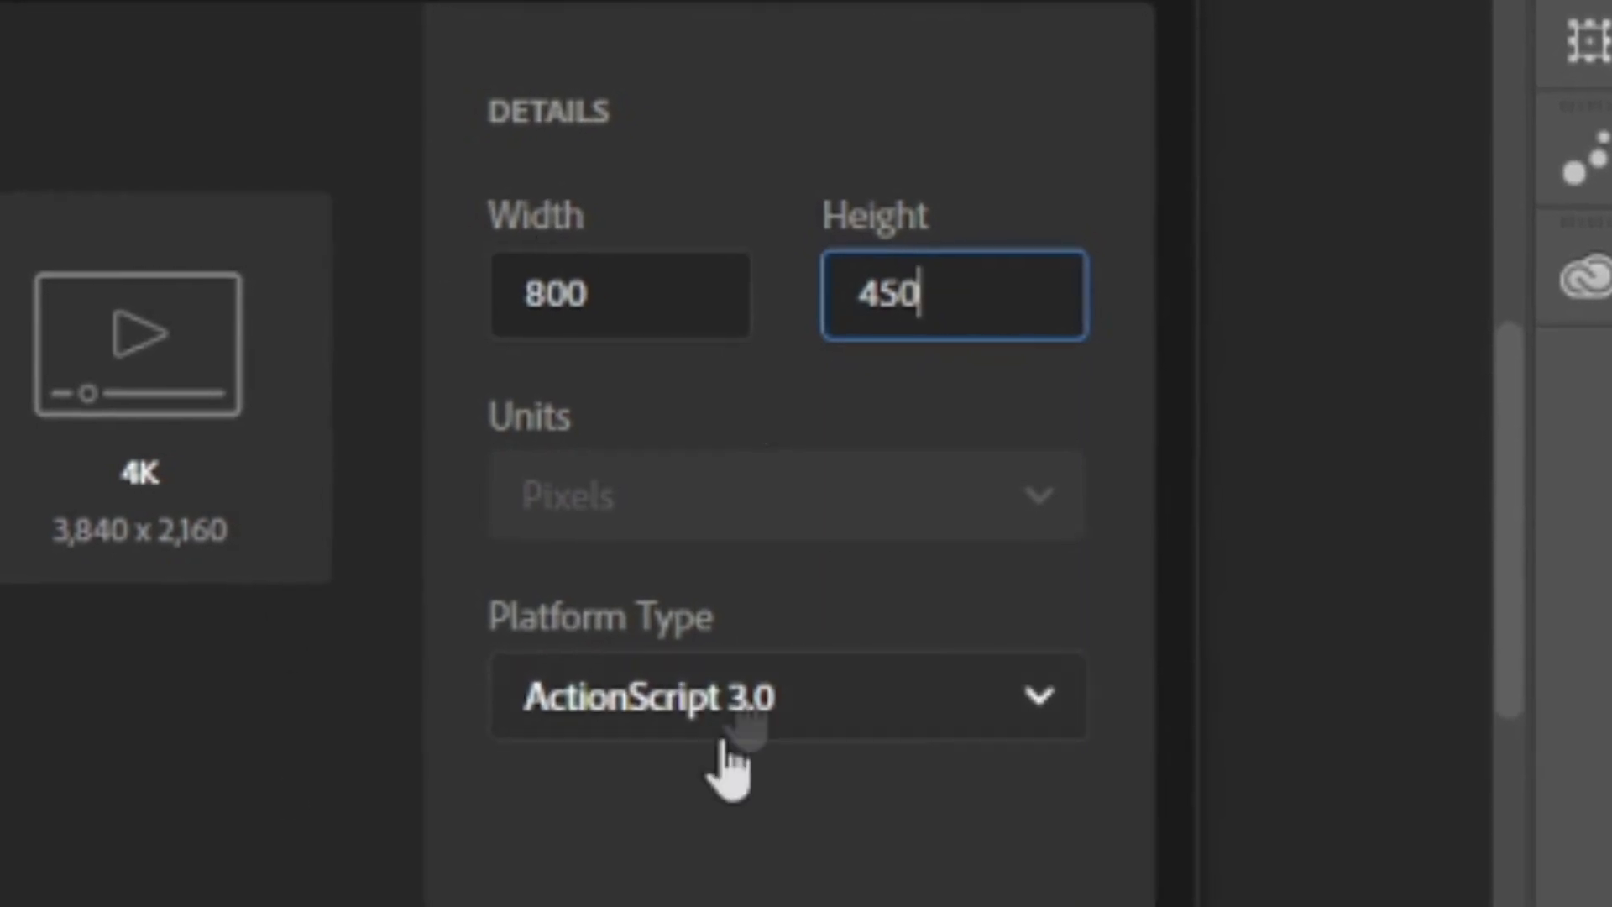
{"action": "left_click", "coordinate": [756, 905]}
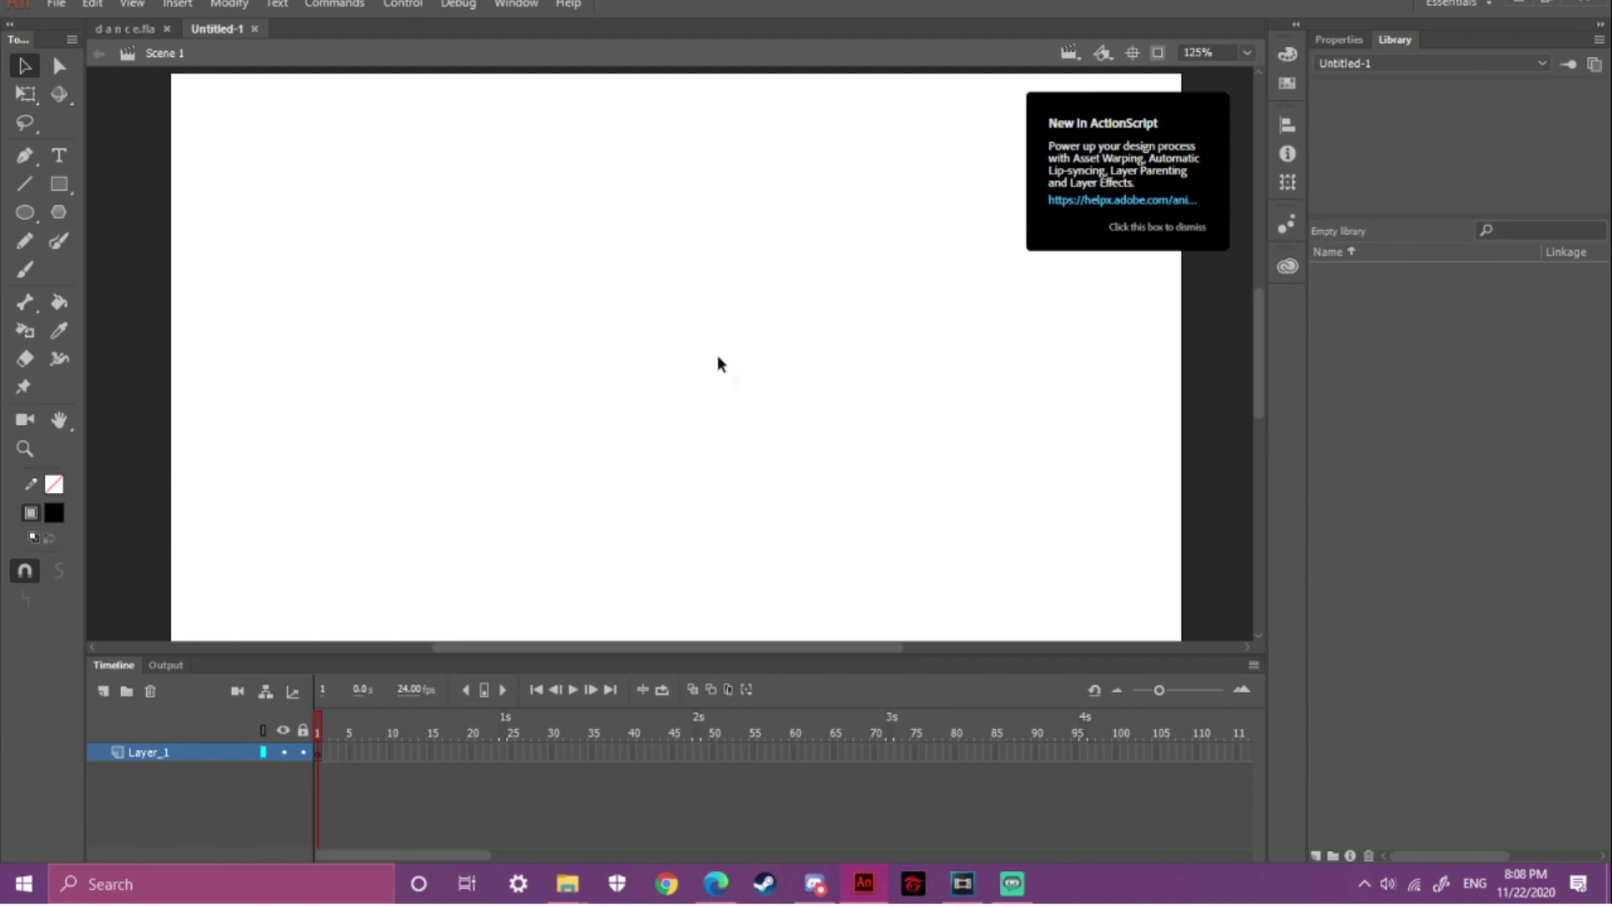
{"action": "key", "text": "ctrl+minus"}
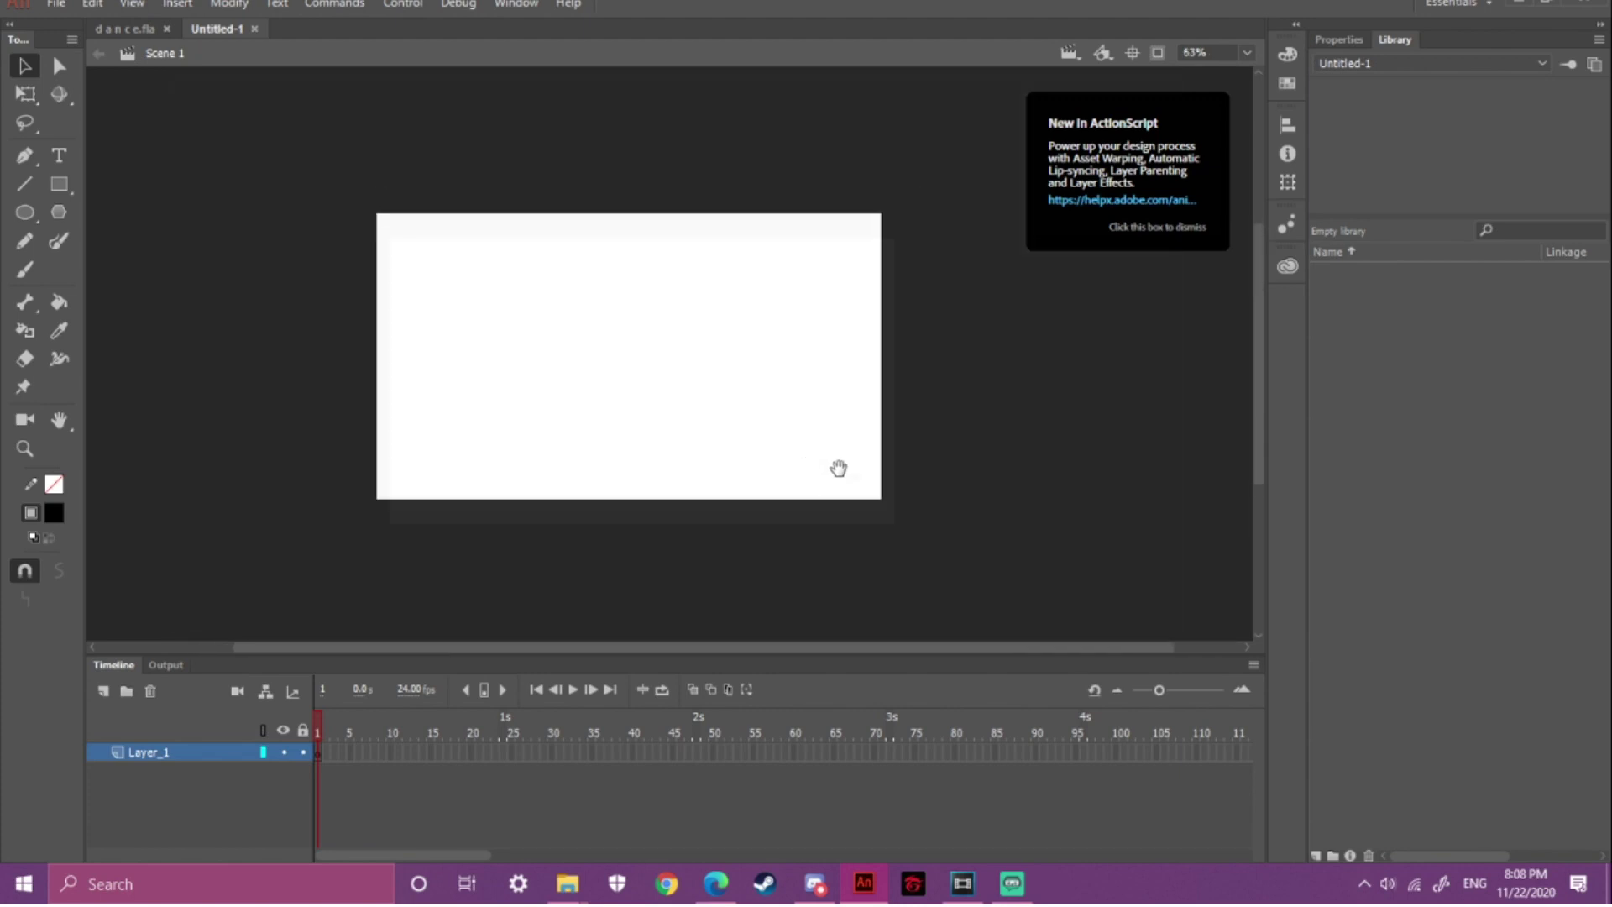
- Move the filled black circle around the stage, leaving it at about X 341, Y 113, and deselect it
{"action": "left_click", "coordinate": [1353, 40]}
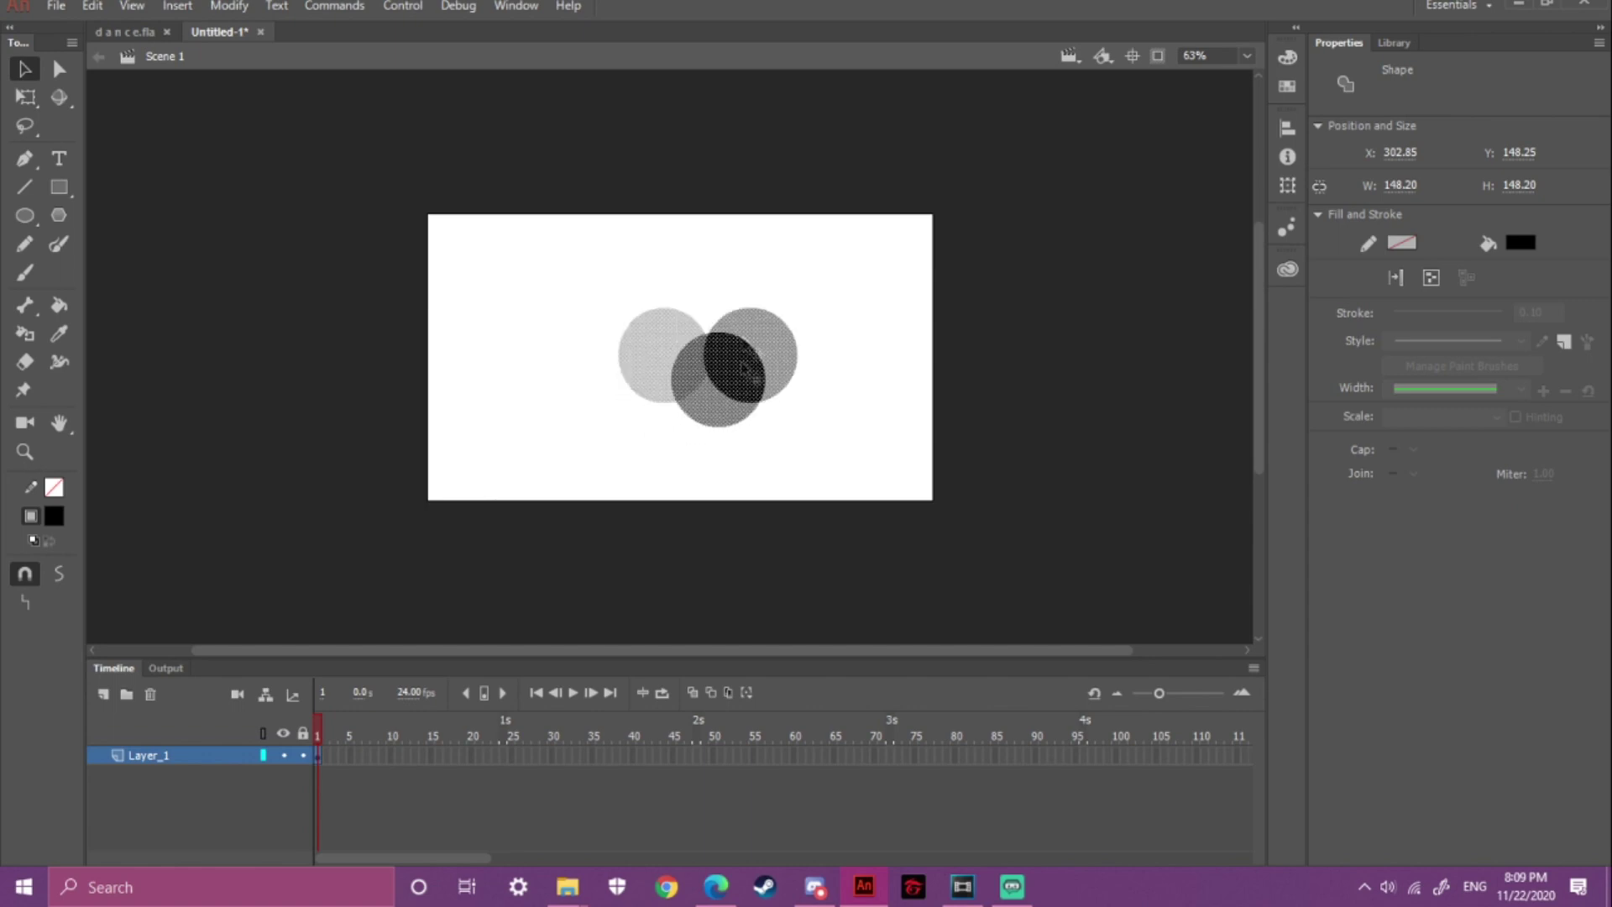
{"action": "mouse_move", "coordinate": [734, 327]}
{"action": "left_mouse_down"}
{"action": "mouse_move", "coordinate": [648, 406]}
{"action": "mouse_move", "coordinate": [707, 345]}
{"action": "left_mouse_up"}
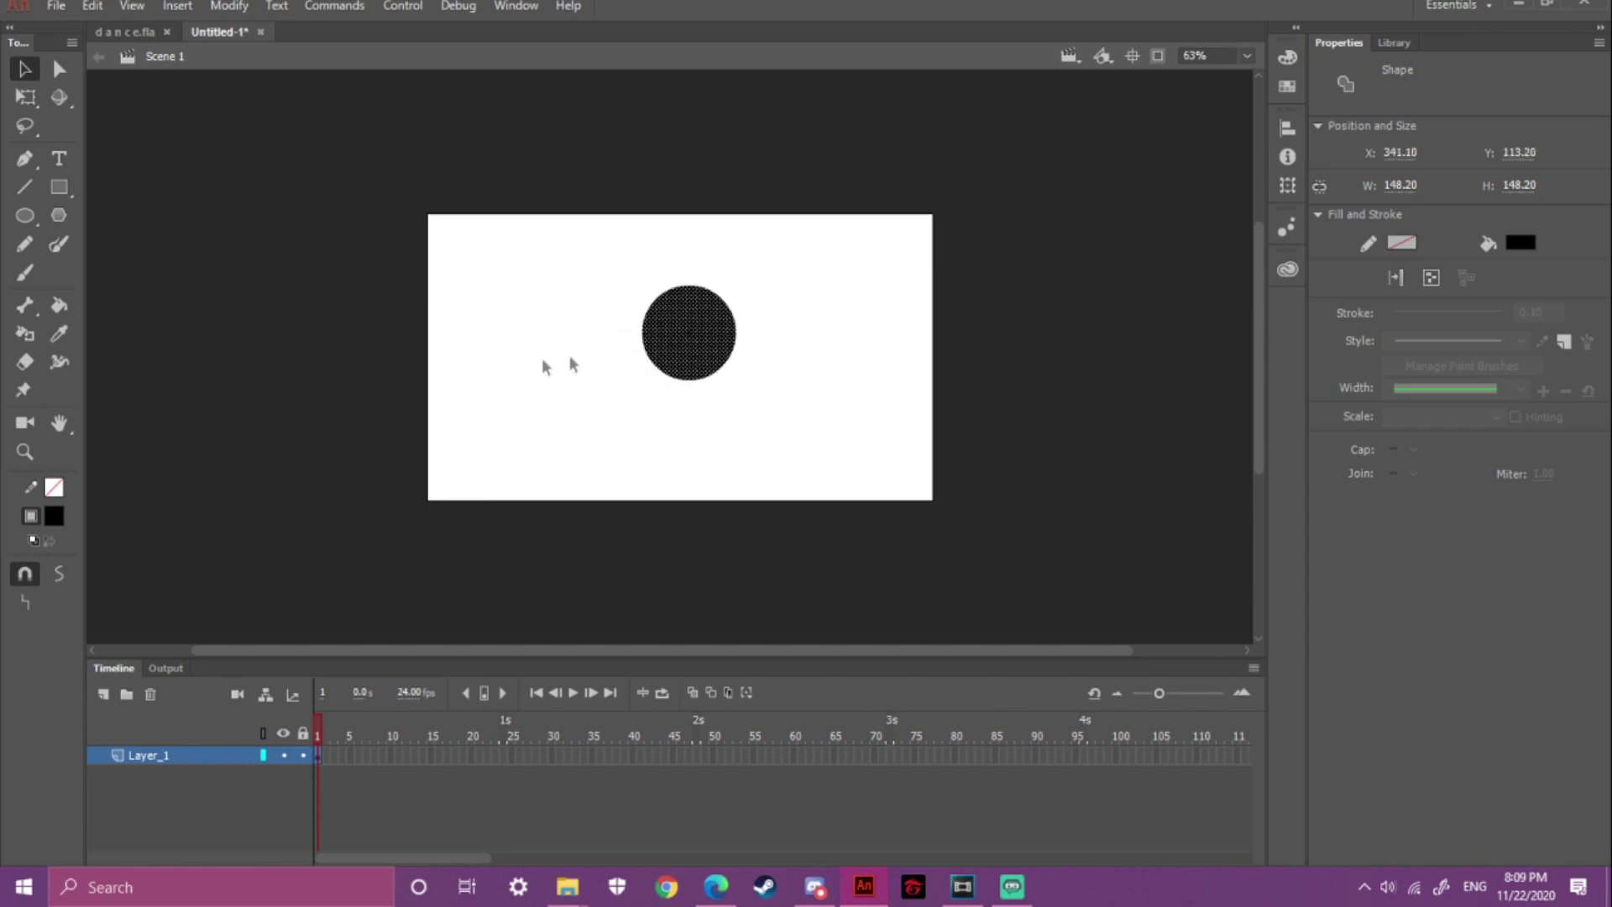
{"action": "left_click", "coordinate": [561, 364]}
- Brush a black curved stroke about 183 by 201 pixels on the stage and smooth it
{"action": "mouse_move", "coordinate": [527, 443]}
{"action": "left_mouse_down"}
{"action": "mouse_move", "coordinate": [654, 215]}
{"action": "mouse_move", "coordinate": [746, 191]}
{"action": "left_mouse_up"}
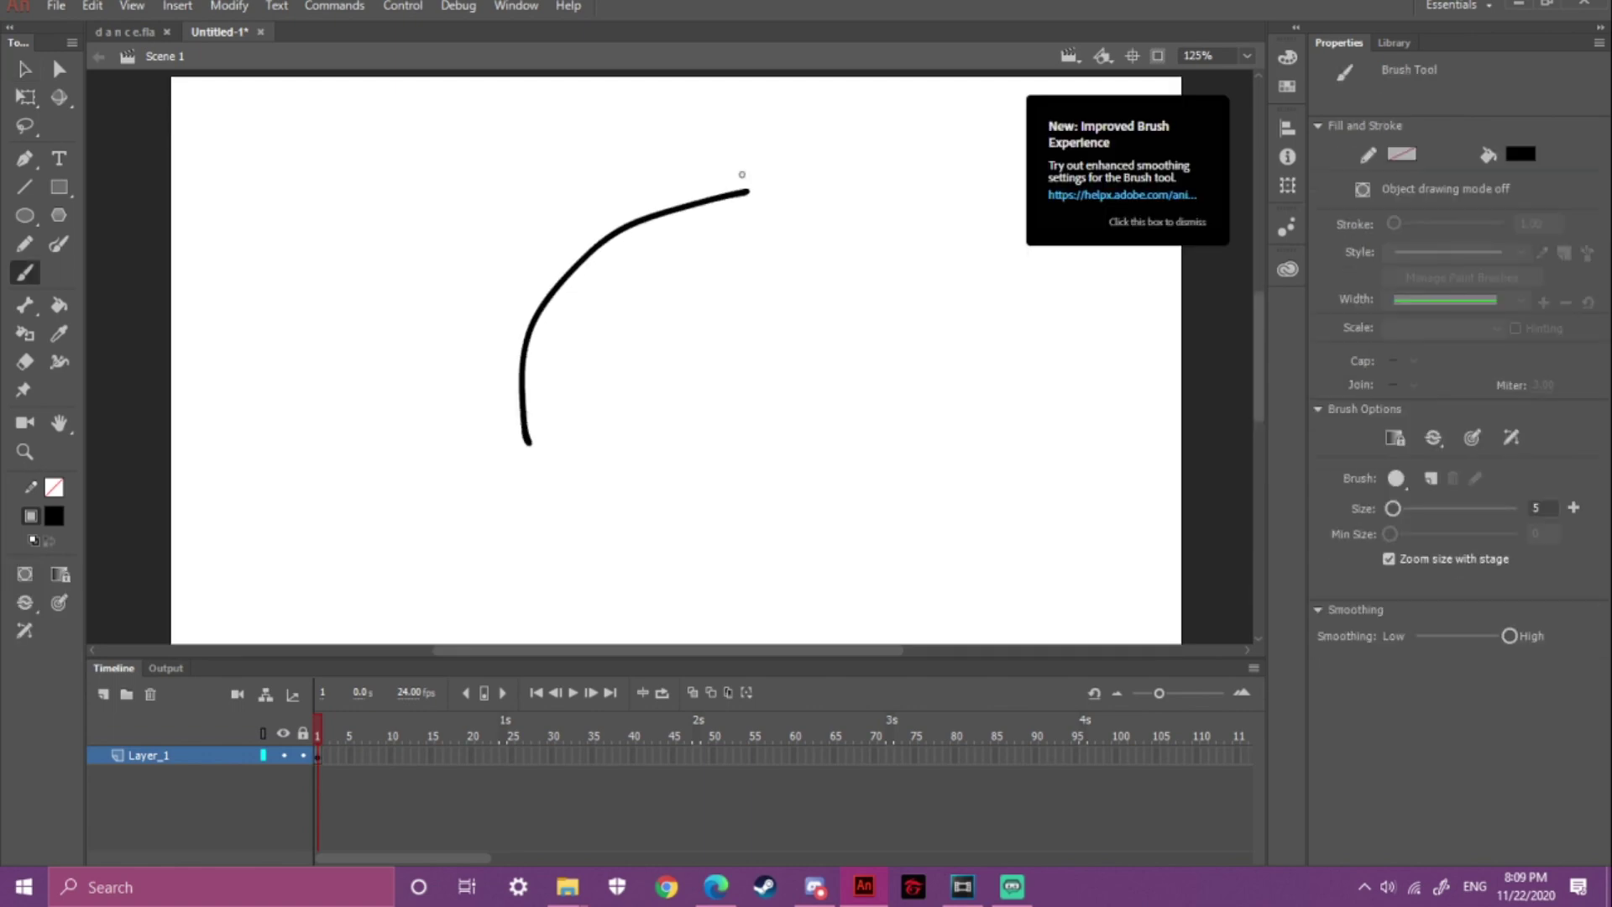
{"action": "key", "text": "v"}
{"action": "left_click", "coordinate": [669, 221]}
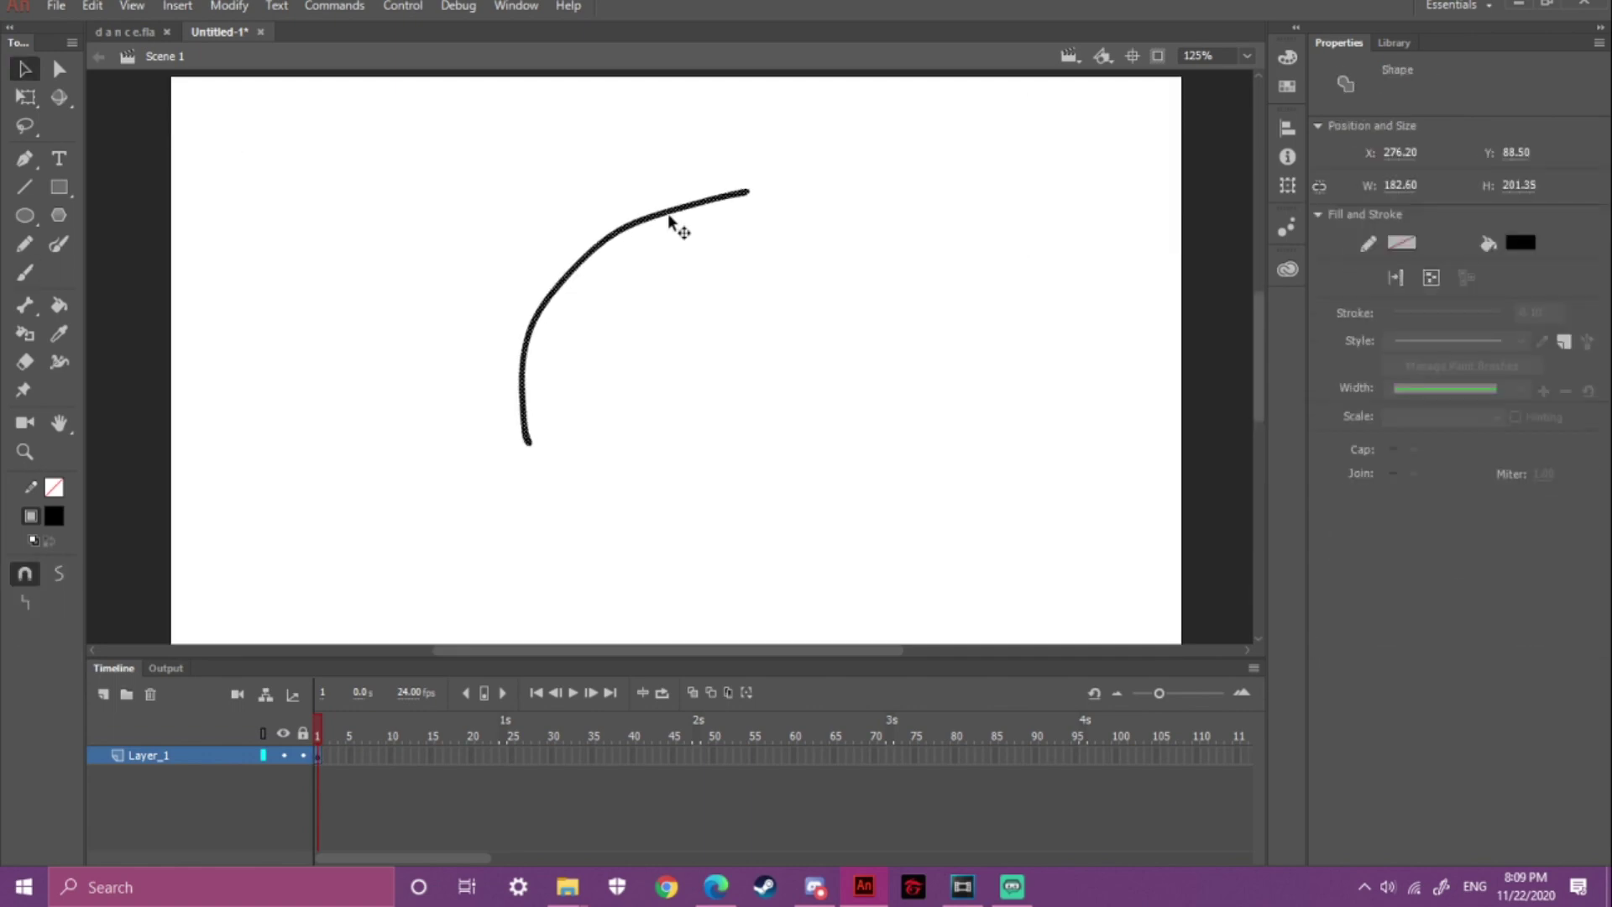
{"action": "left_click", "coordinate": [62, 575]}
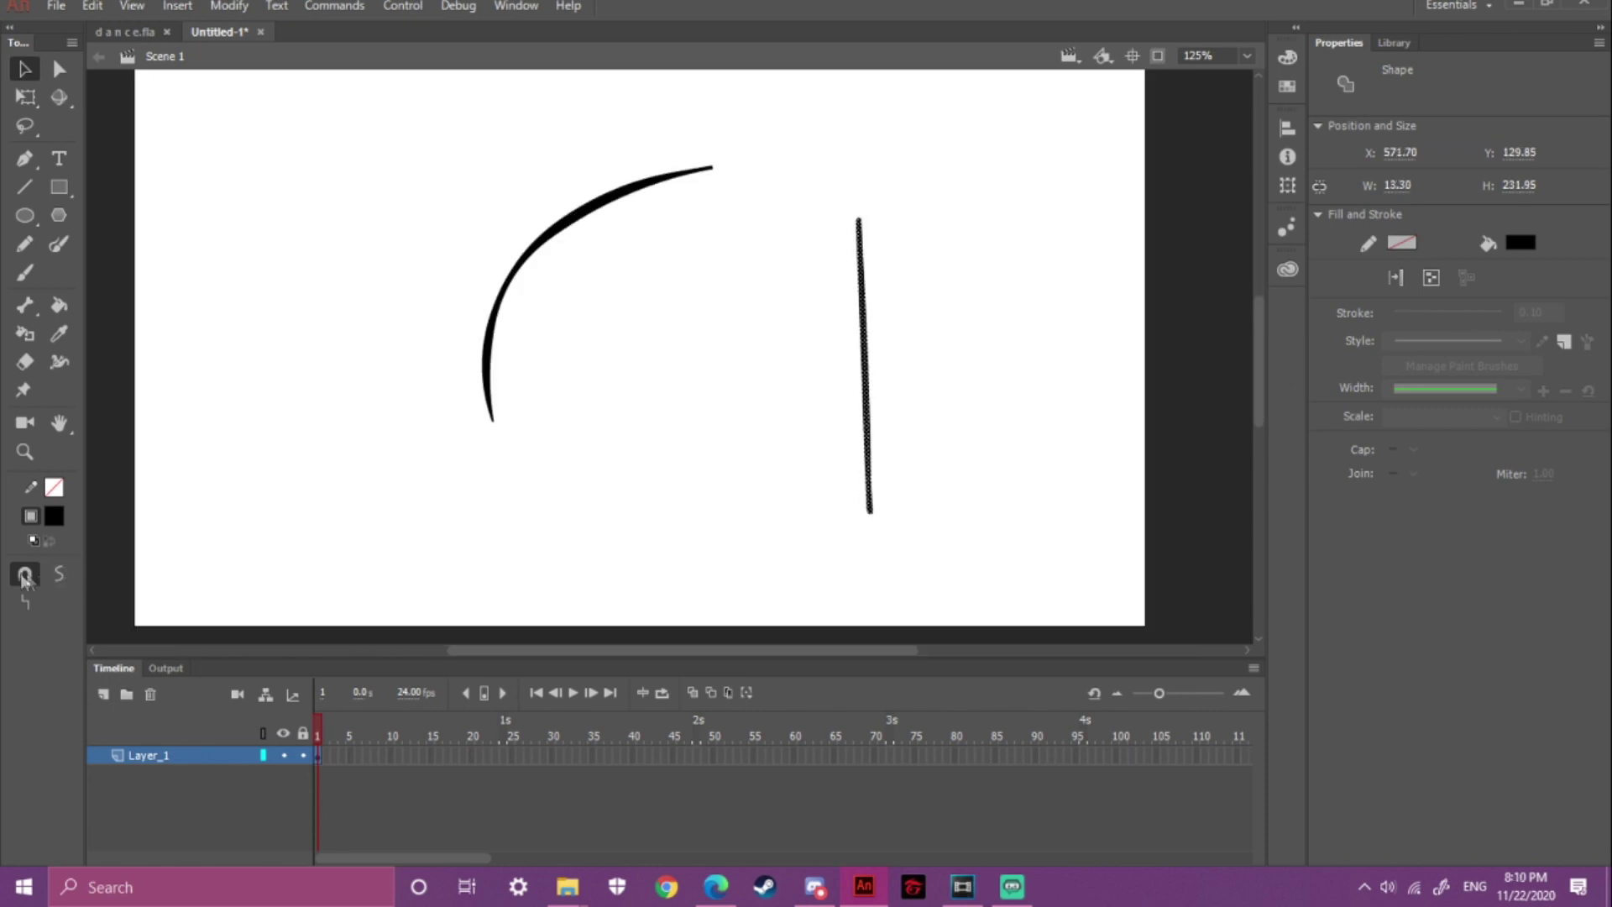
- Straighten the nearly vertical black stroke beside the smoothed curve and deselect it
{"action": "left_click", "coordinate": [27, 603]}
{"action": "left_click", "coordinate": [774, 359]}
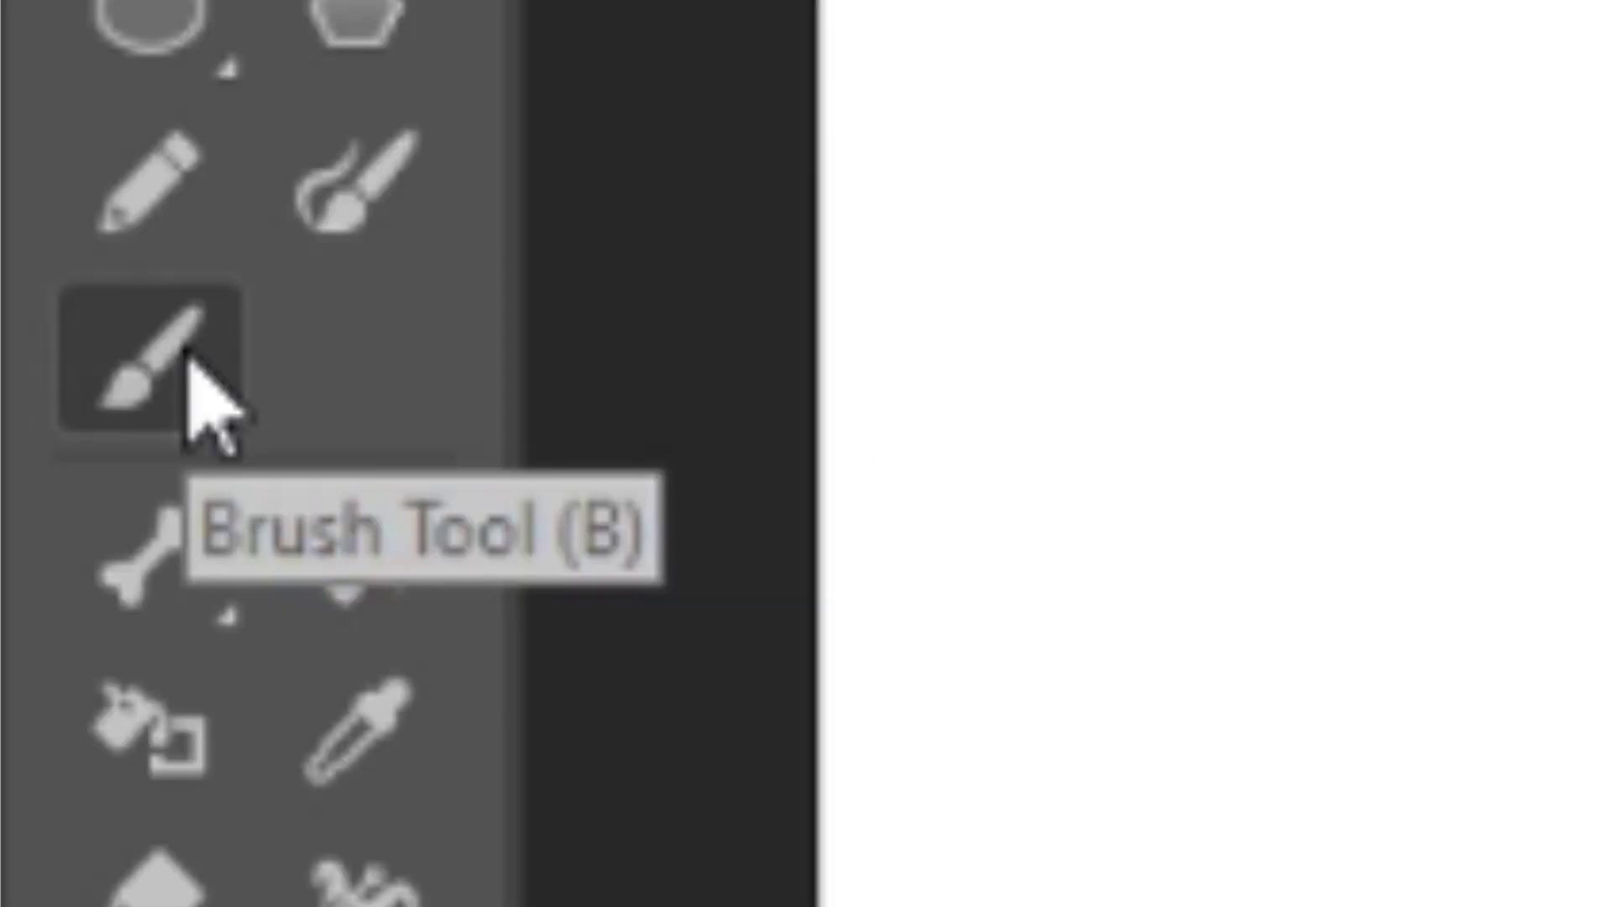
- Draw a purple heart beside the character sketch with the Brush tool
{"action": "left_click_drag", "start_coordinate": [469, 223], "coordinate": [507, 271]}
{"action": "left_click_drag", "start_coordinate": [511, 259], "coordinate": [507, 277]}
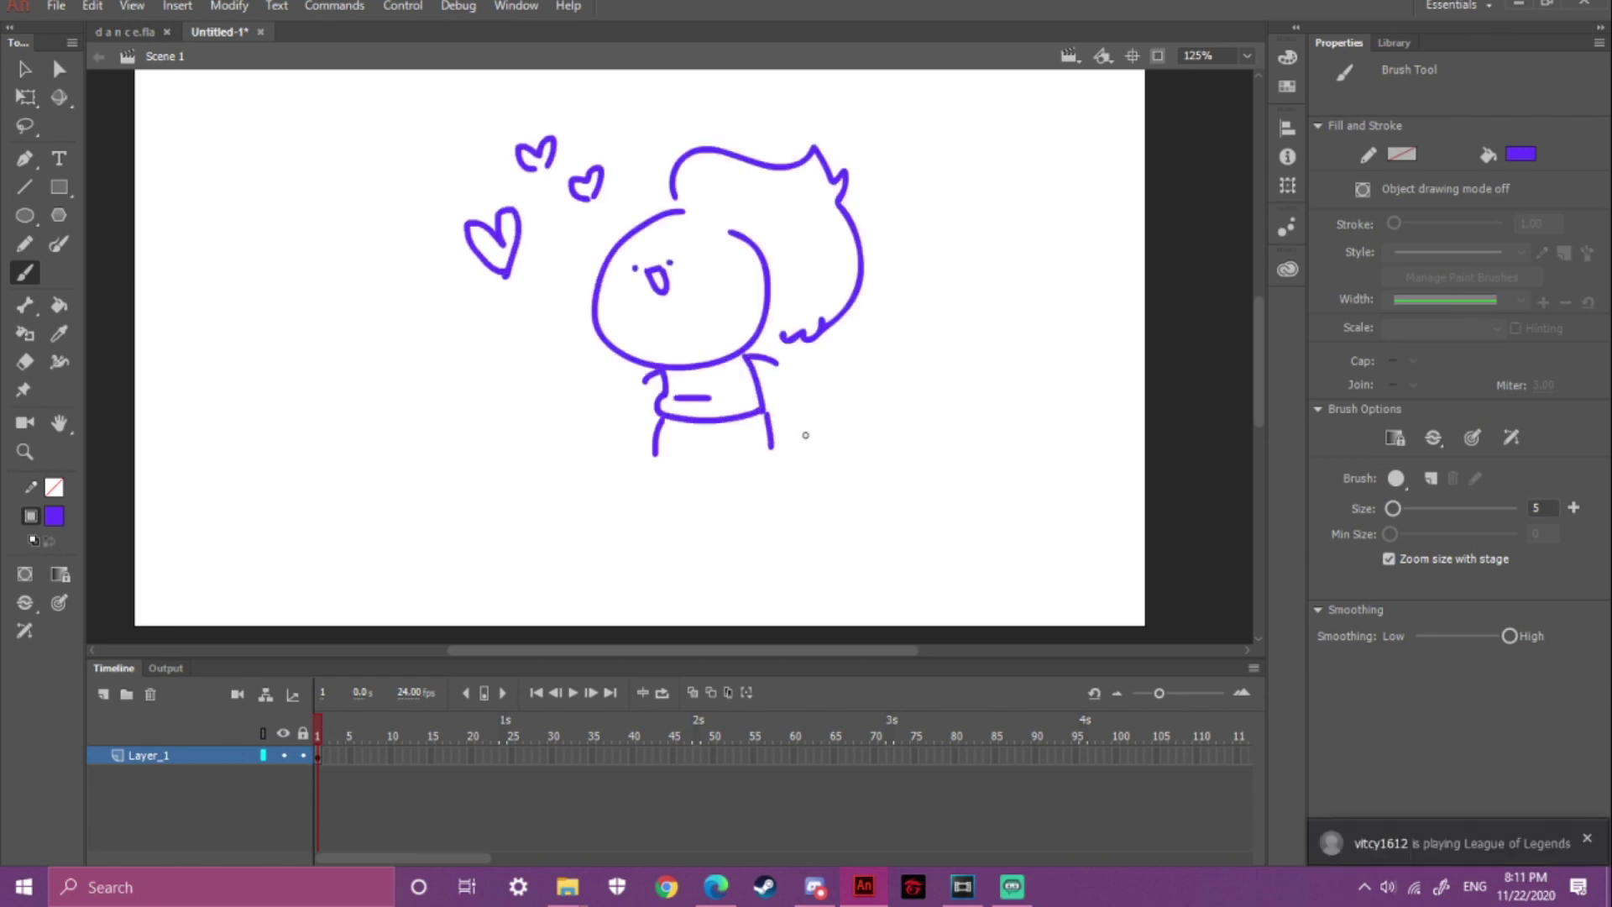
- Draw freehand wavy strokes across the character sketch with the Paint Brush tool
{"action": "left_click", "coordinate": [56, 250]}
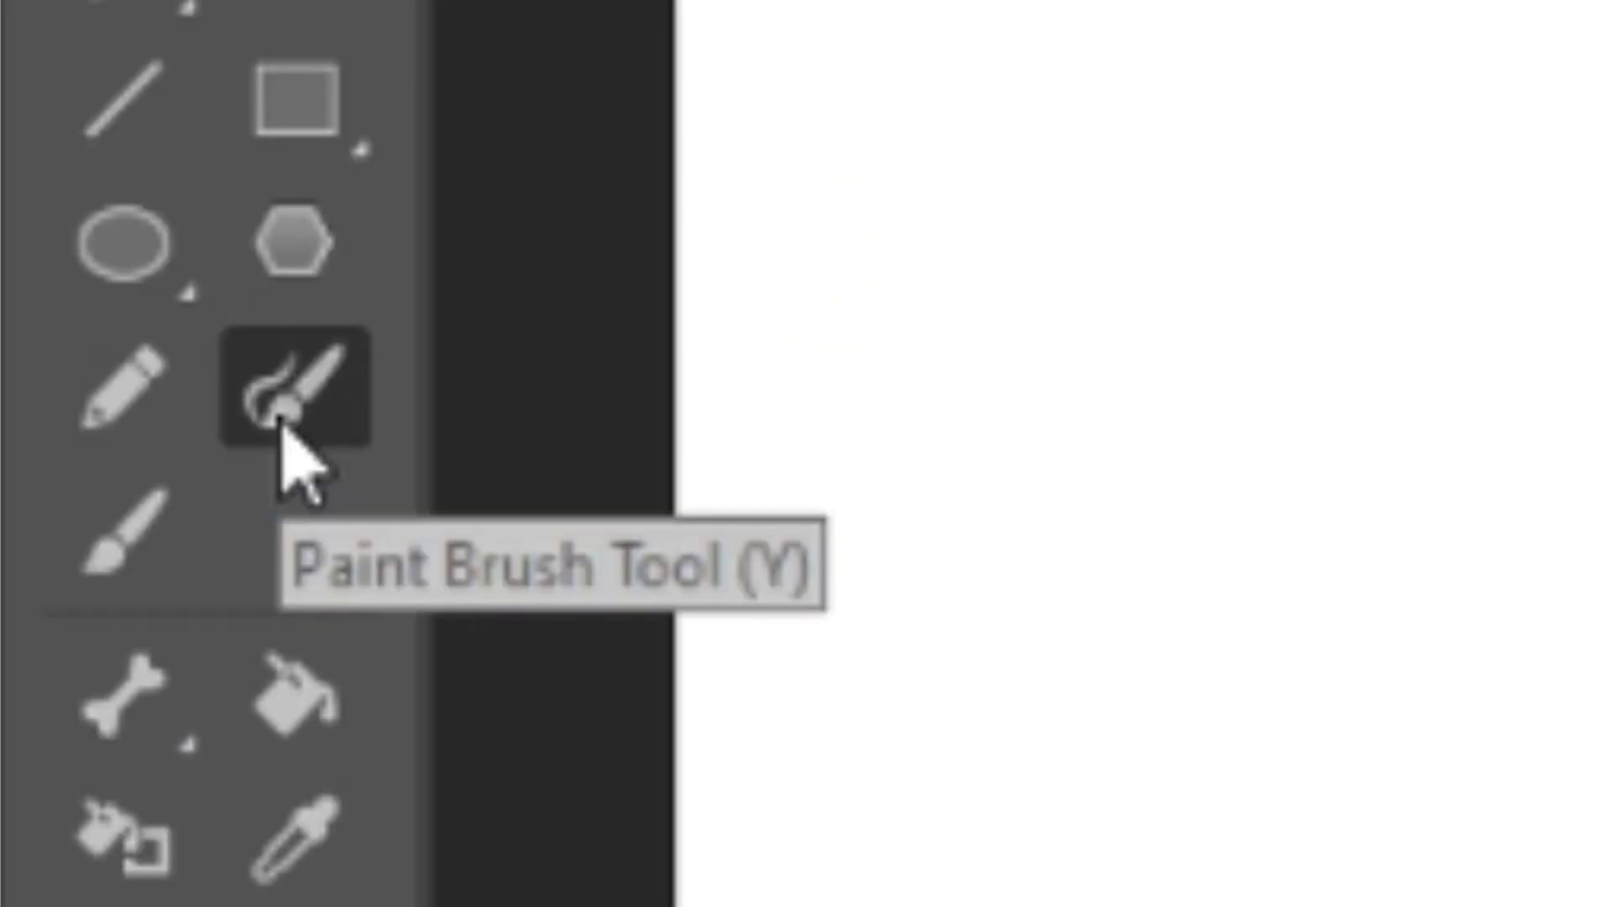
{"action": "left_click_drag", "start_coordinate": [497, 440], "coordinate": [570, 374]}
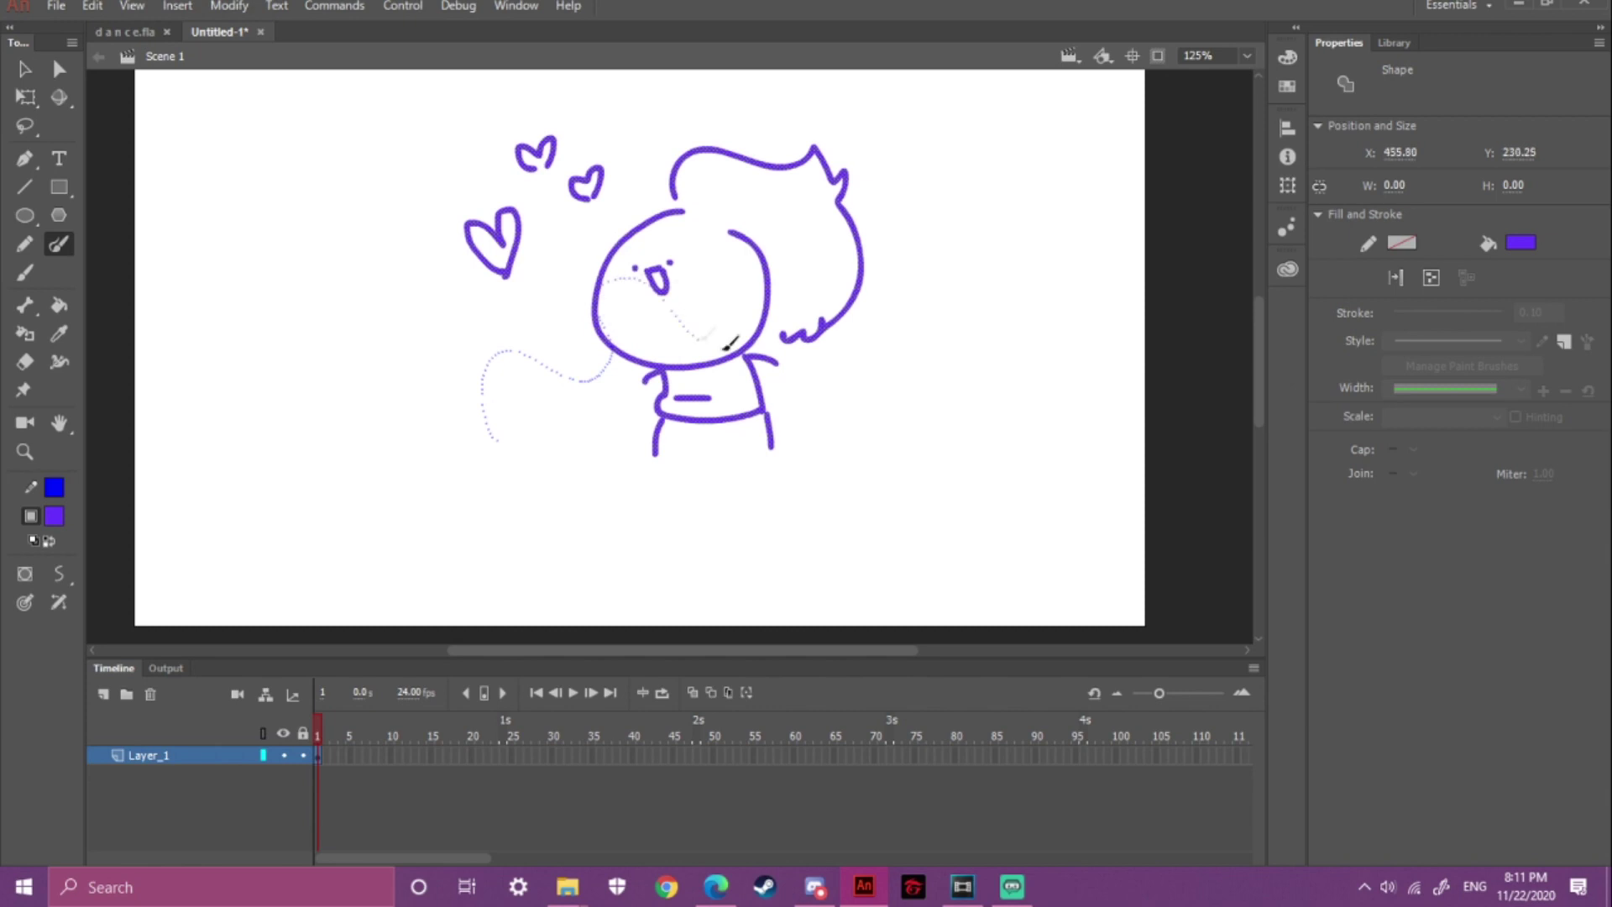
{"action": "left_click_drag", "start_coordinate": [891, 278], "coordinate": [917, 218]}
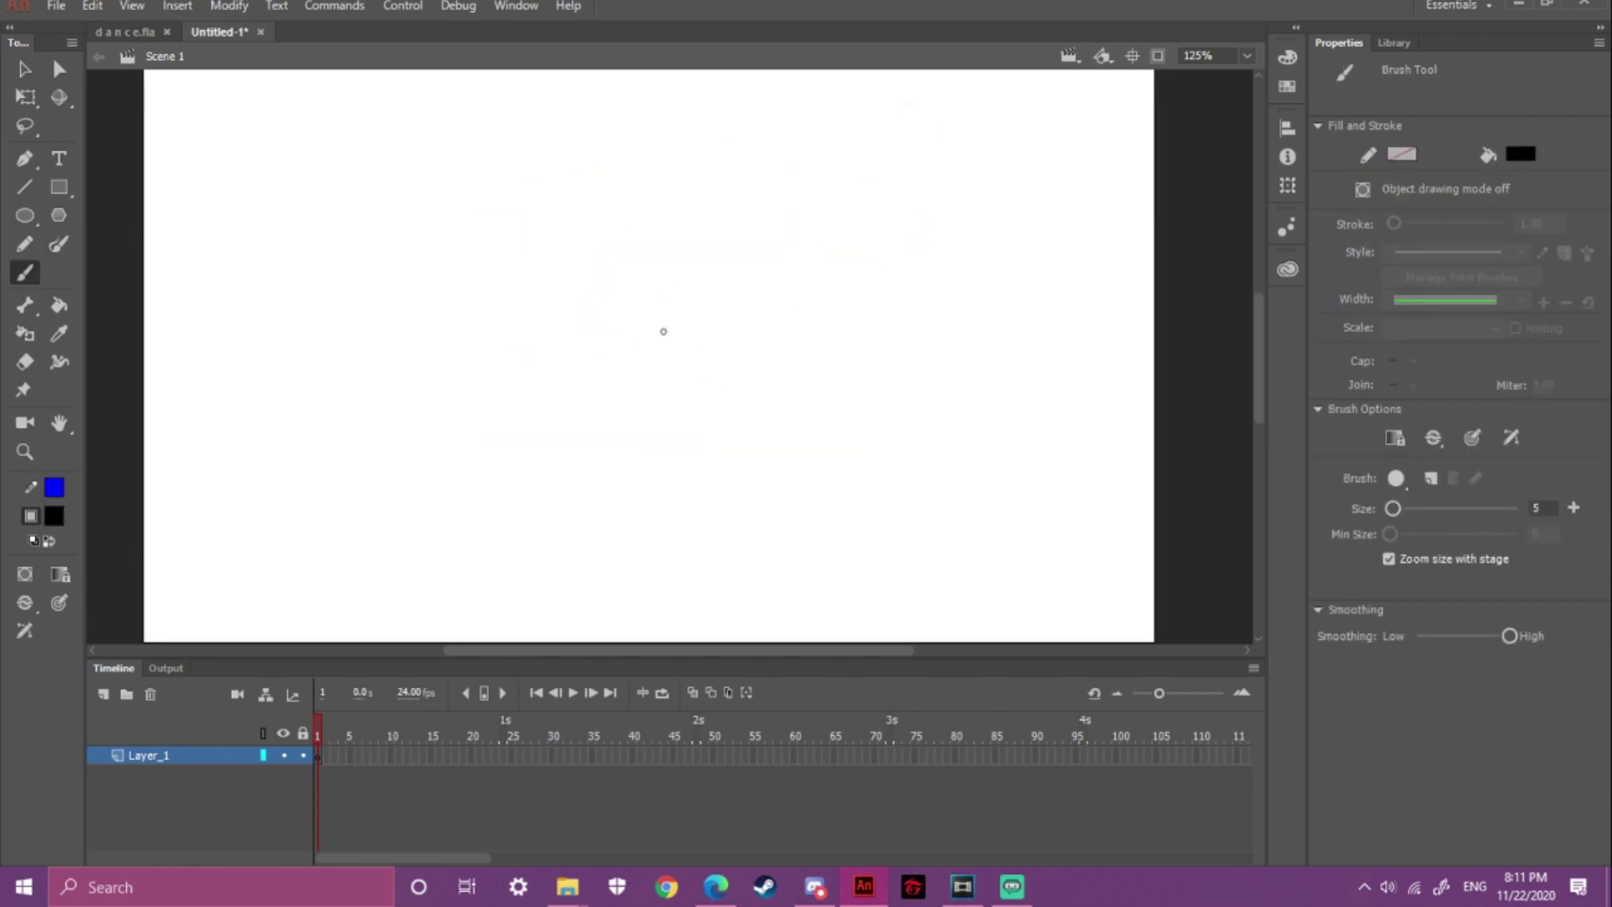
- Brush a closed black circle mid-stage and draw a thin blue shading curve across it with the Paint Brush tool
{"action": "mouse_move", "coordinate": [588, 378]}
{"action": "left_mouse_down"}
{"action": "mouse_move", "coordinate": [692, 427]}
{"action": "mouse_move", "coordinate": [782, 367]}
{"action": "left_mouse_up"}
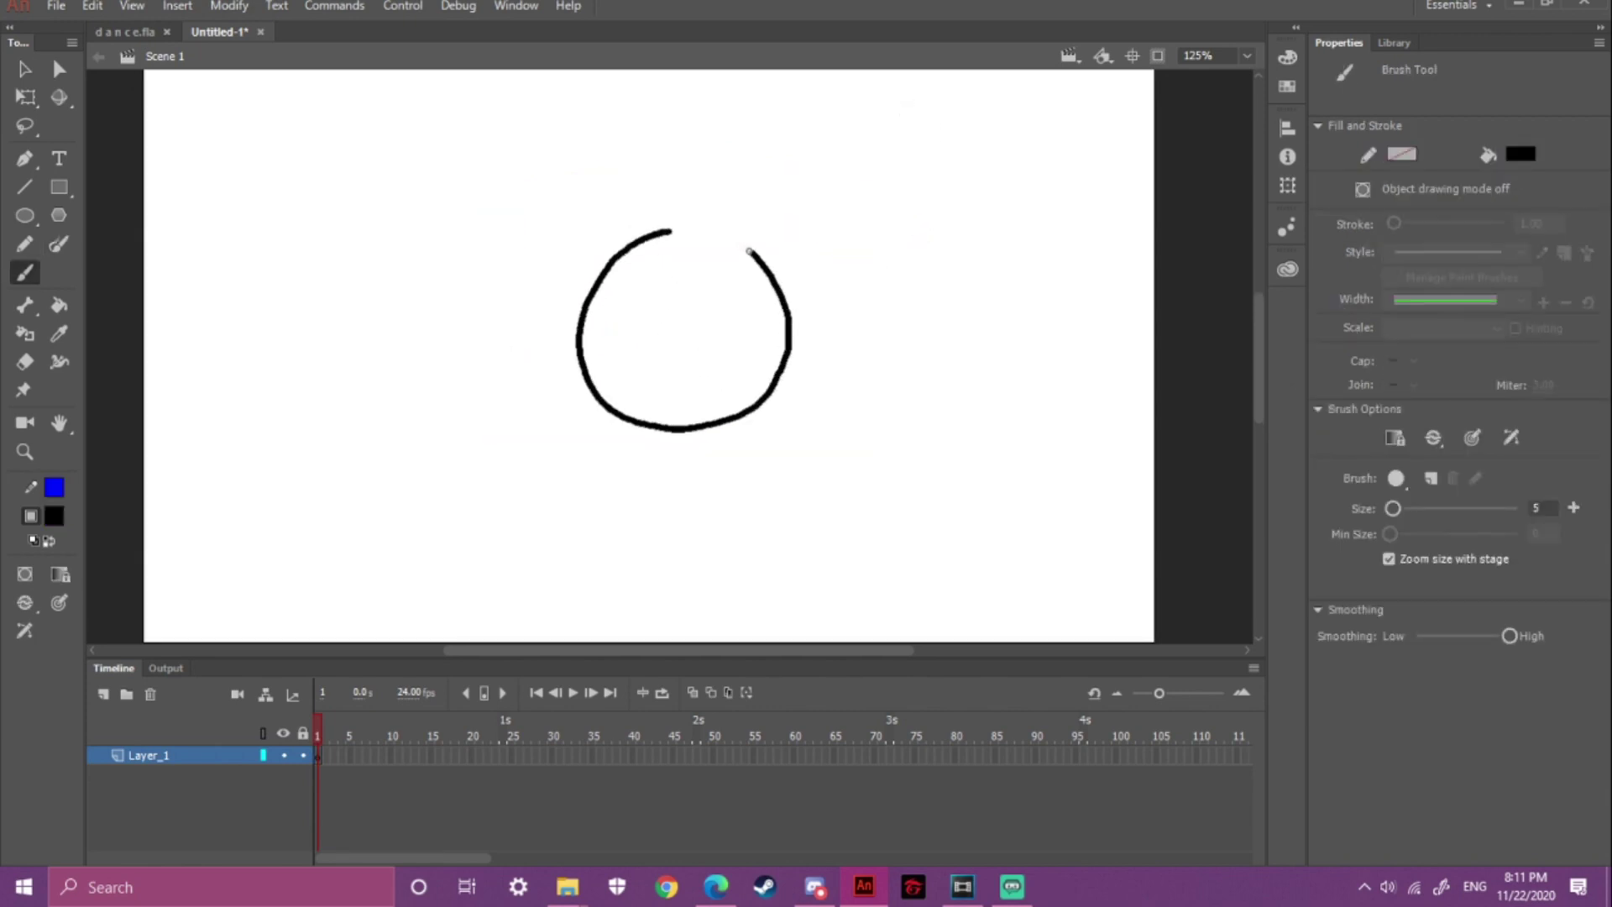
{"action": "left_click_drag", "start_coordinate": [685, 233], "coordinate": [669, 230]}
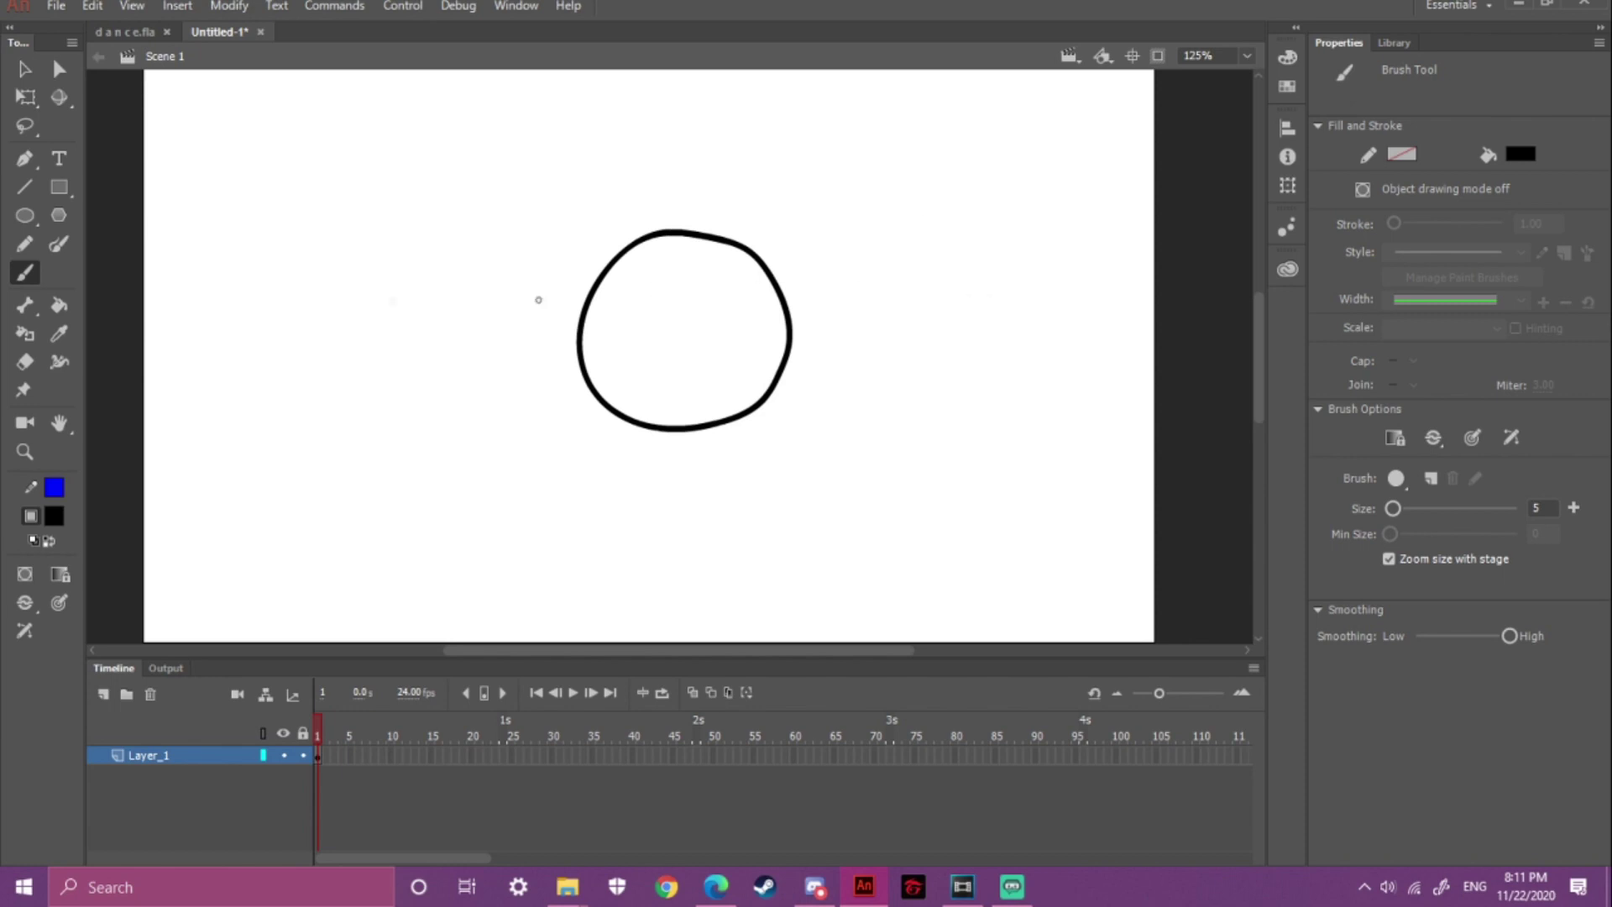
{"action": "left_click", "coordinate": [57, 246]}
{"action": "left_click_drag", "start_coordinate": [819, 402], "coordinate": [819, 402]}
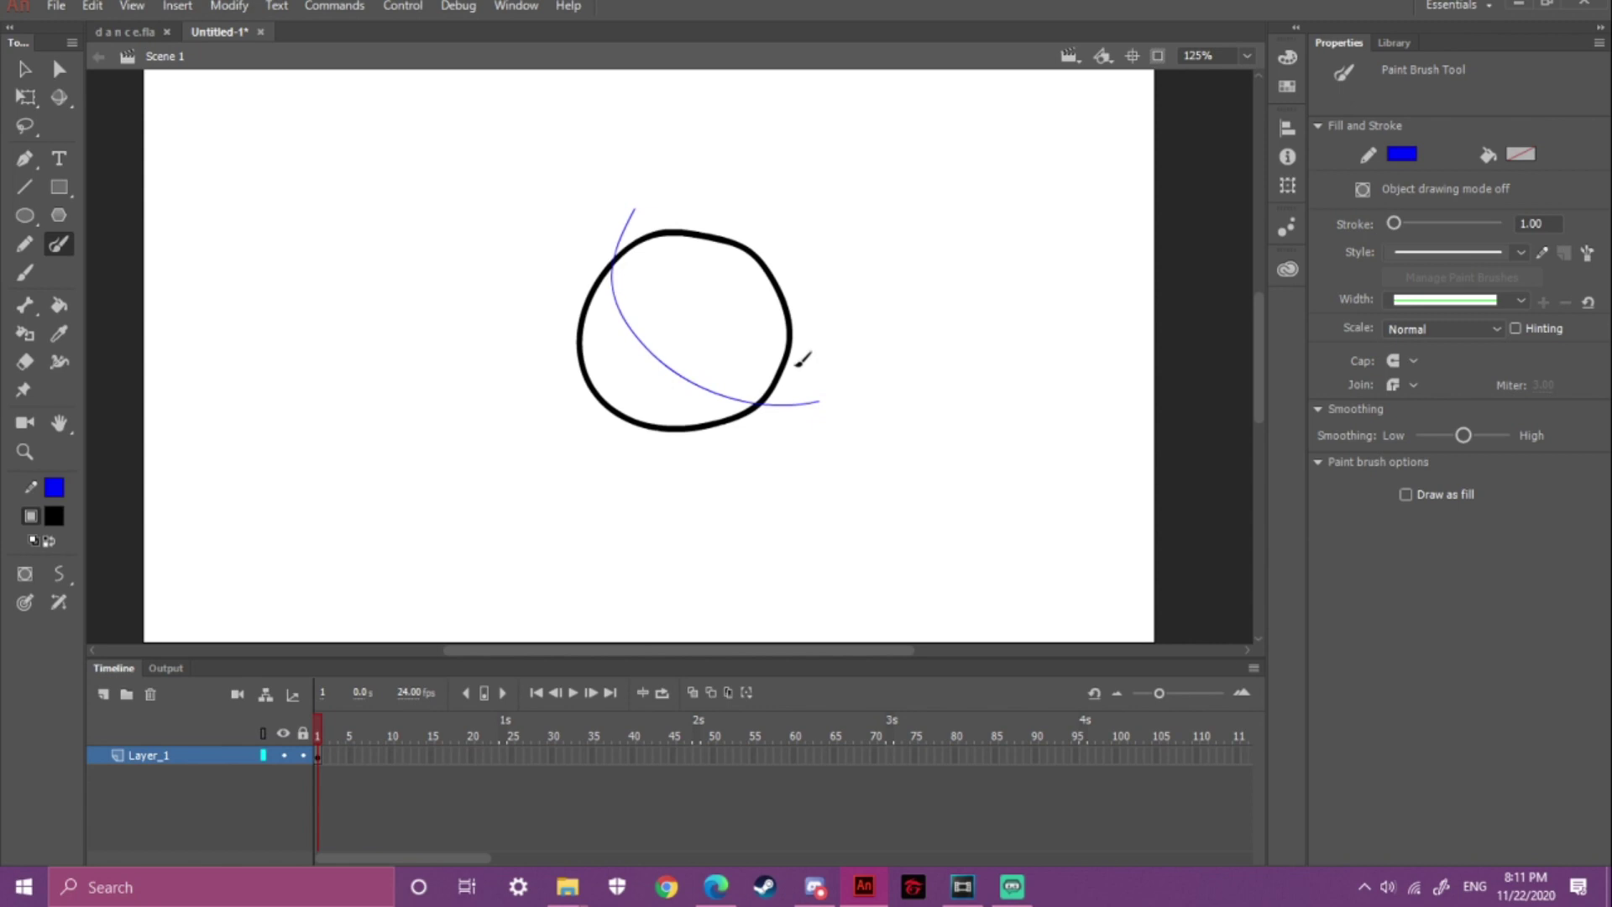
- Fill the circle's larger upper-right area with pinkish red and its lower-left shading area with purple
{"action": "left_click", "coordinate": [60, 309]}
{"action": "left_click", "coordinate": [53, 515]}
{"action": "left_click", "coordinate": [361, 686]}
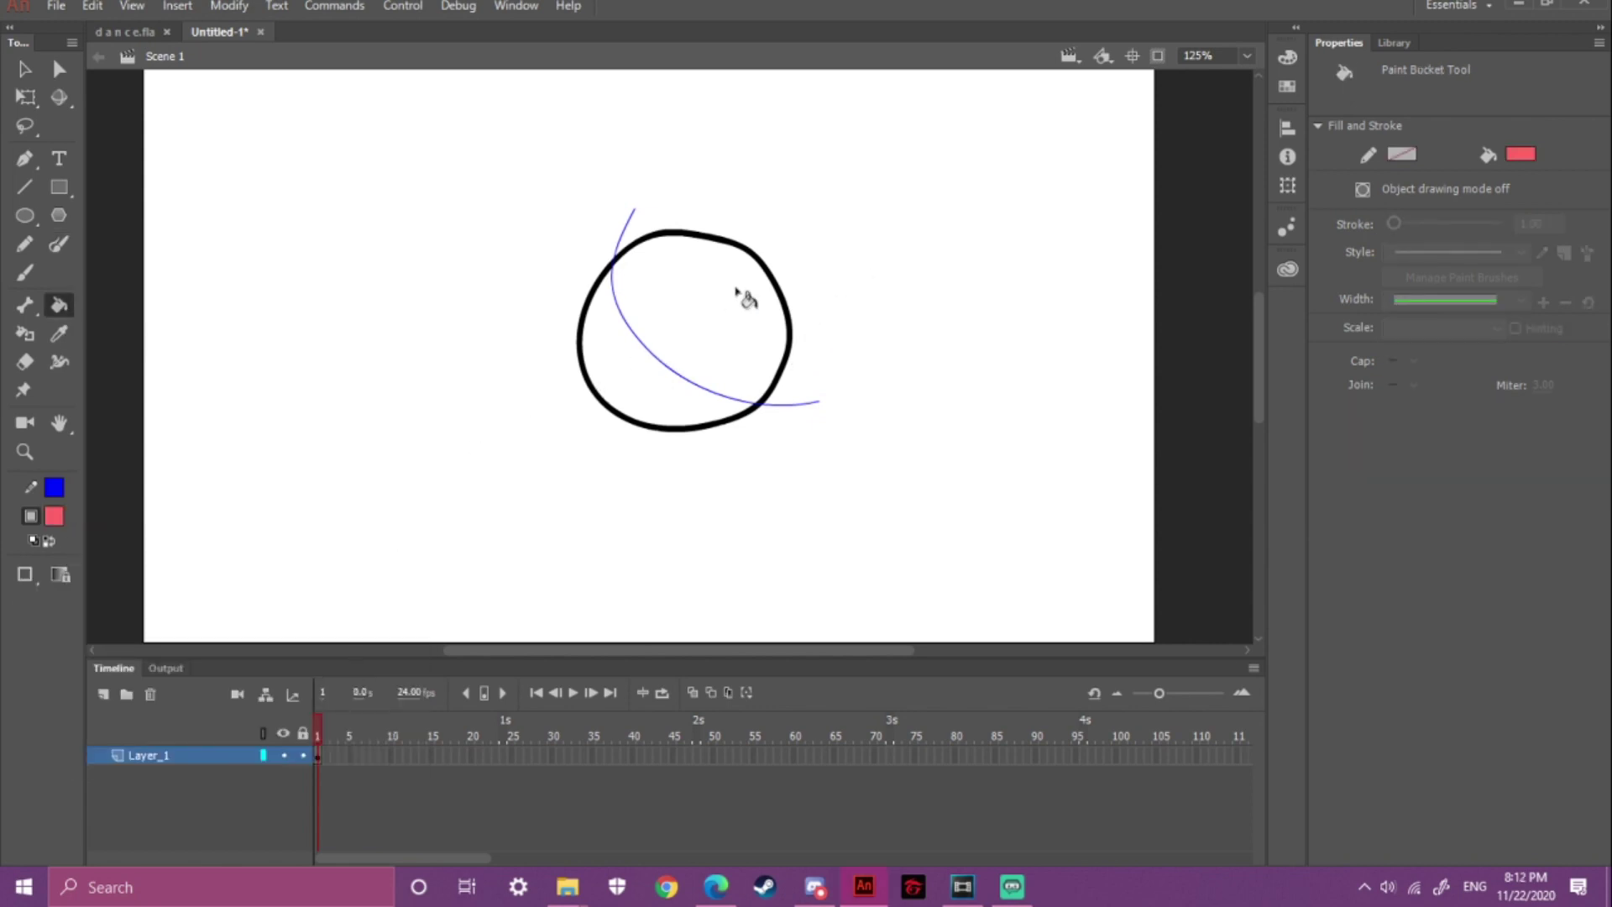
{"action": "left_click", "coordinate": [748, 309]}
{"action": "left_click", "coordinate": [54, 515]}
{"action": "left_click", "coordinate": [352, 604]}
{"action": "left_click", "coordinate": [663, 404]}
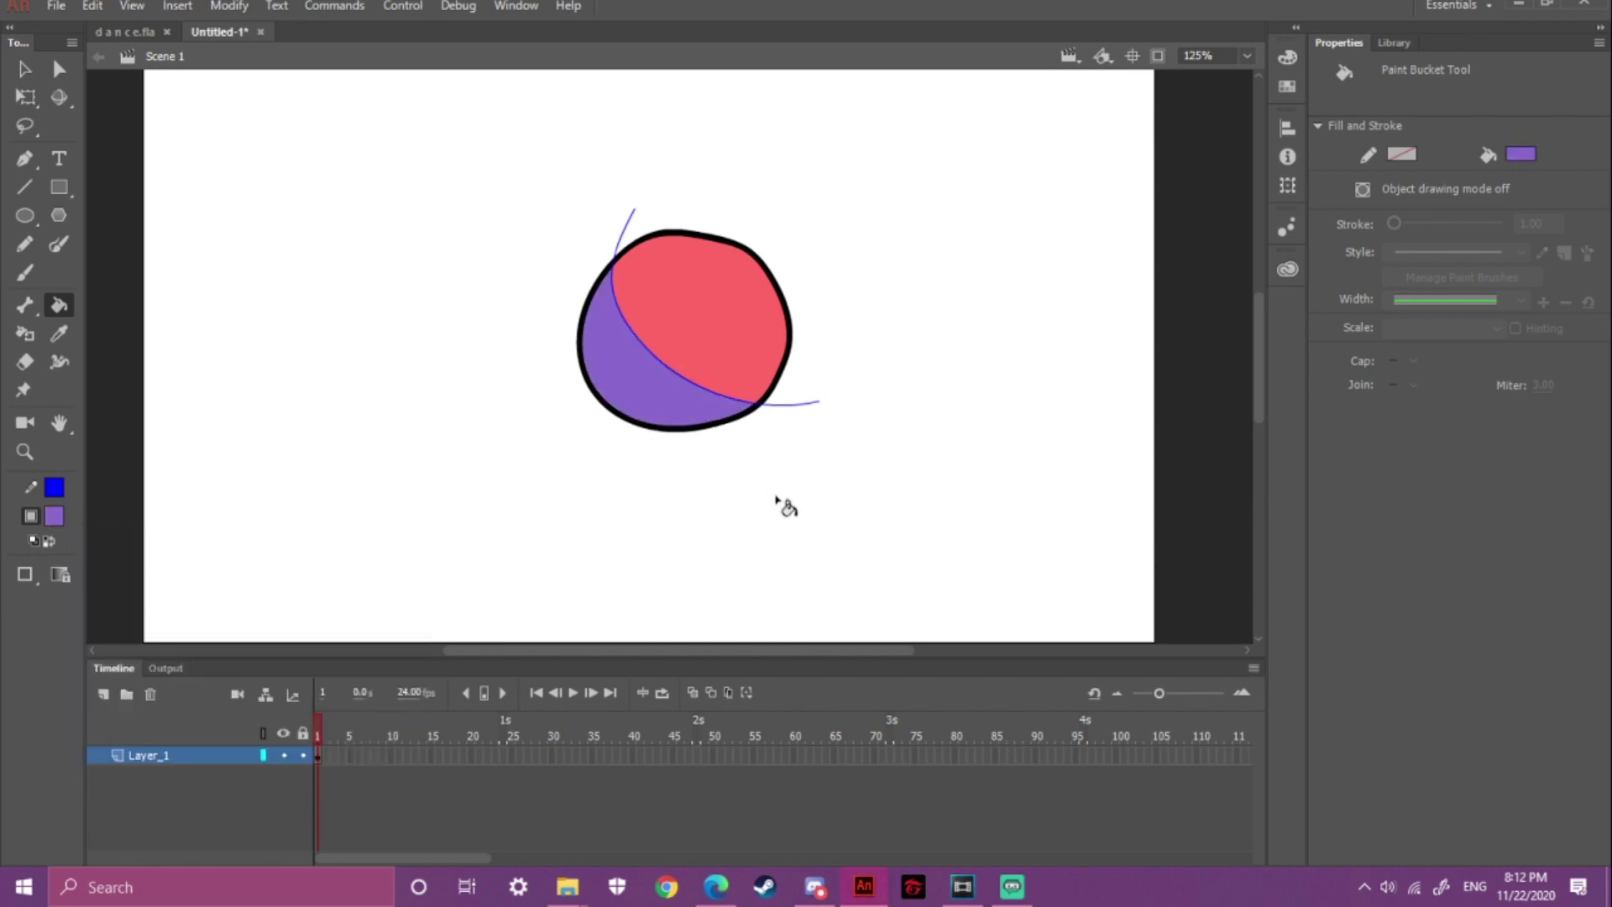
- Select the whole ball drawing and set its stroke color to none to remove the blue shading line
{"action": "left_click", "coordinate": [26, 76]}
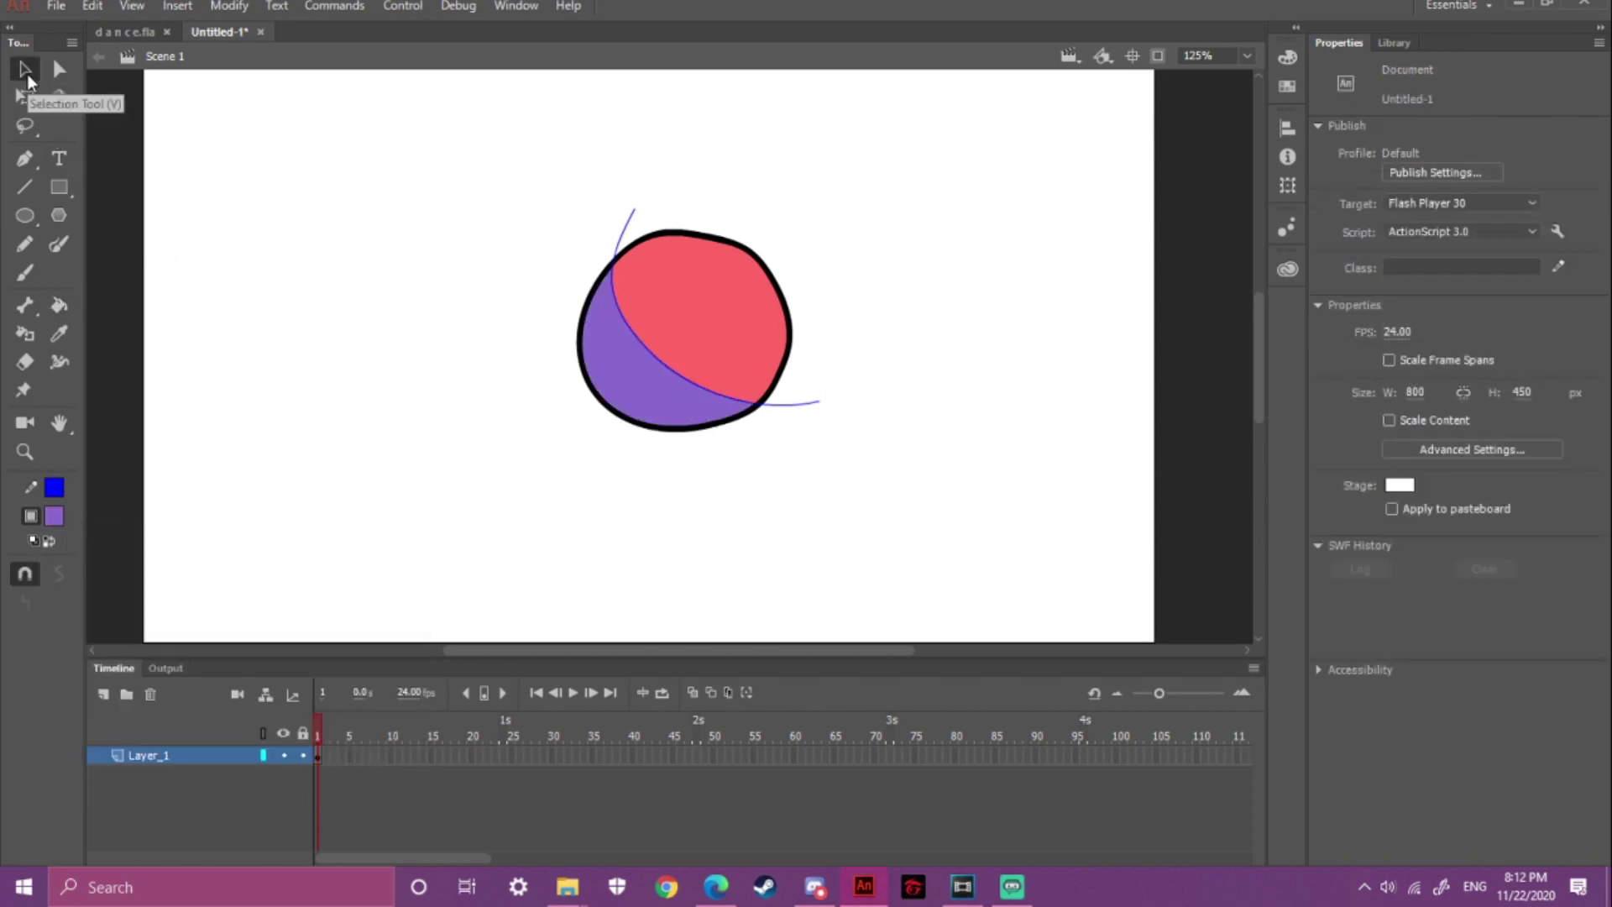
{"action": "mouse_move", "coordinate": [493, 162]}
{"action": "left_mouse_down"}
{"action": "mouse_move", "coordinate": [654, 330]}
{"action": "mouse_move", "coordinate": [927, 540]}
{"action": "left_mouse_up"}
{"action": "left_click", "coordinate": [55, 489]}
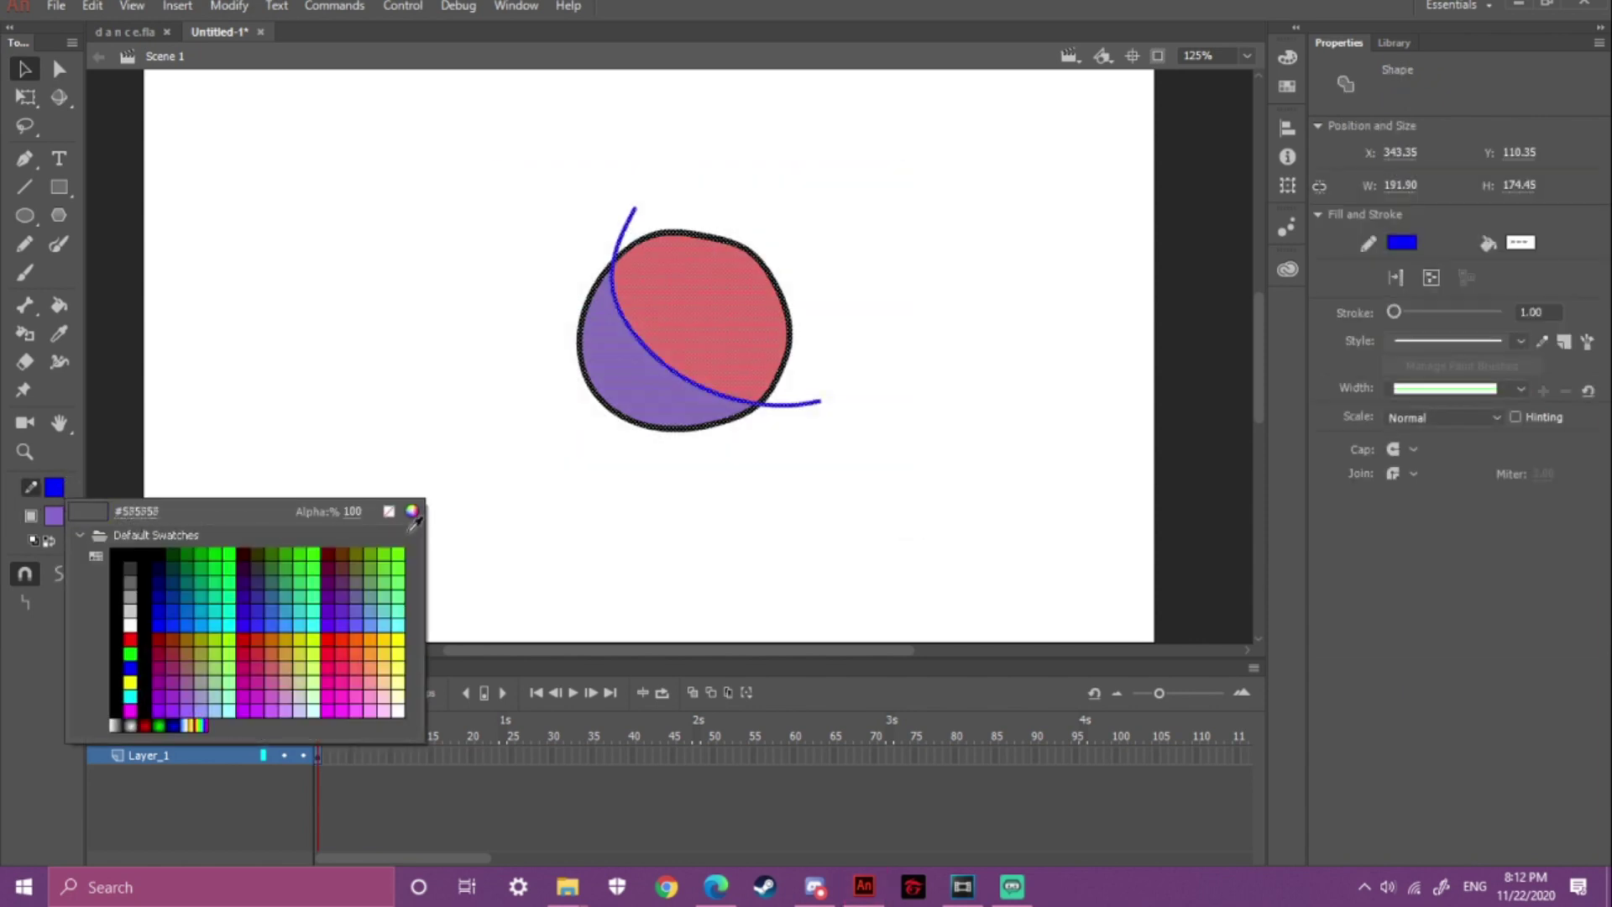
{"action": "left_click", "coordinate": [390, 512]}
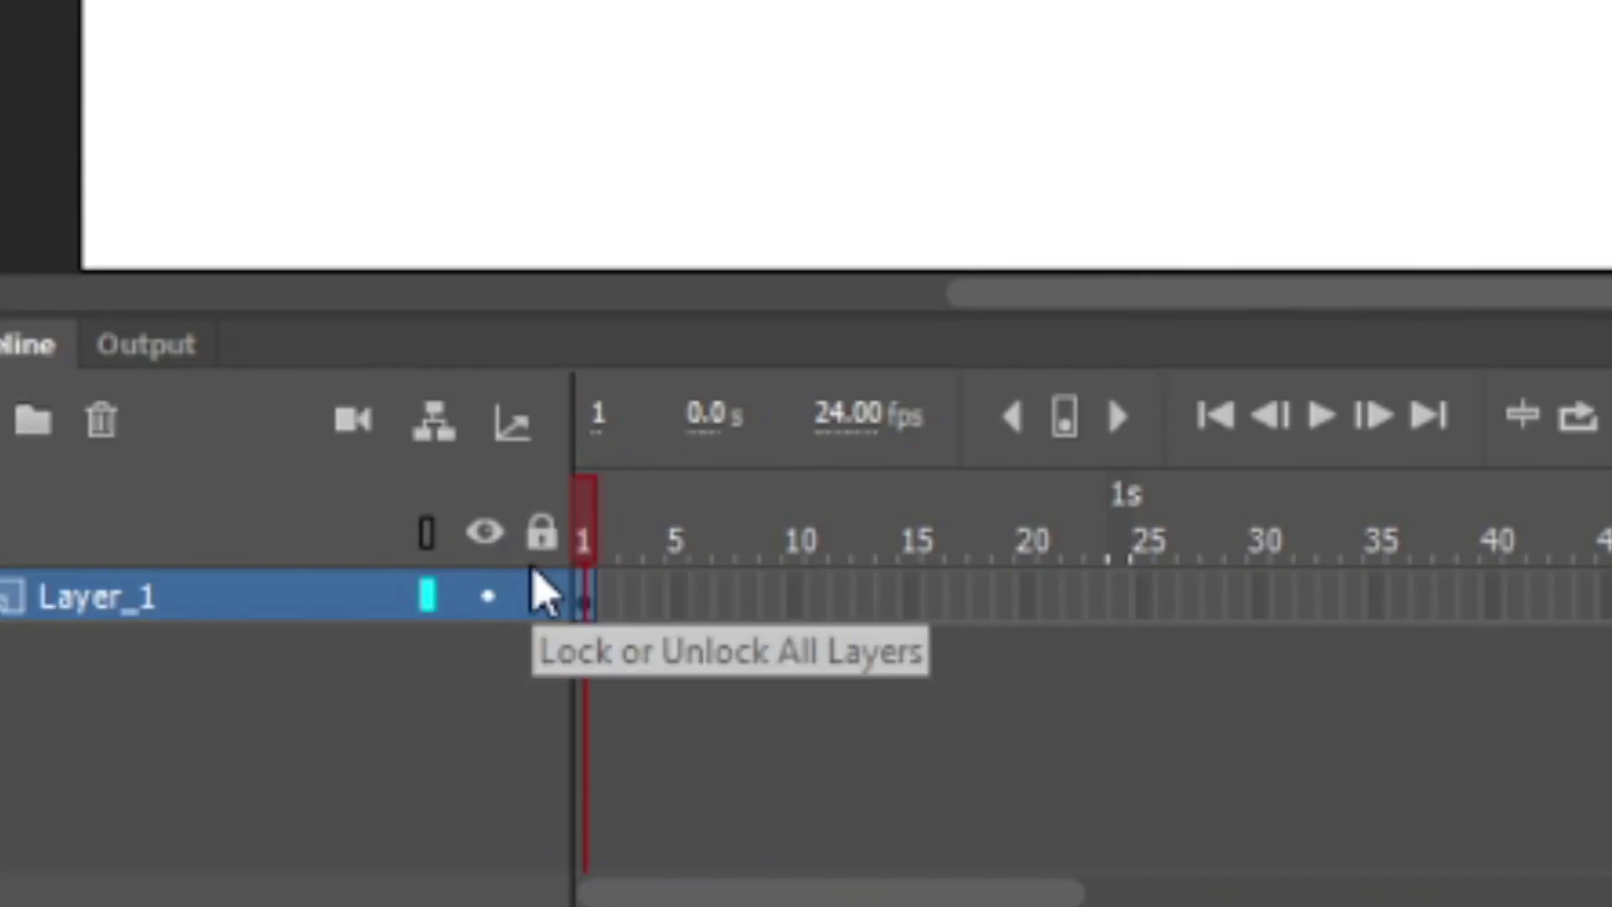
- Insert a keyframe at frame 2 of Layer_1 and scrub between the two frames
{"action": "mouse_move", "coordinate": [588, 625]}
{"action": "left_mouse_down"}
{"action": "mouse_move", "coordinate": [651, 677]}
{"action": "mouse_move", "coordinate": [701, 669]}
{"action": "mouse_move", "coordinate": [674, 716]}
{"action": "left_mouse_up"}
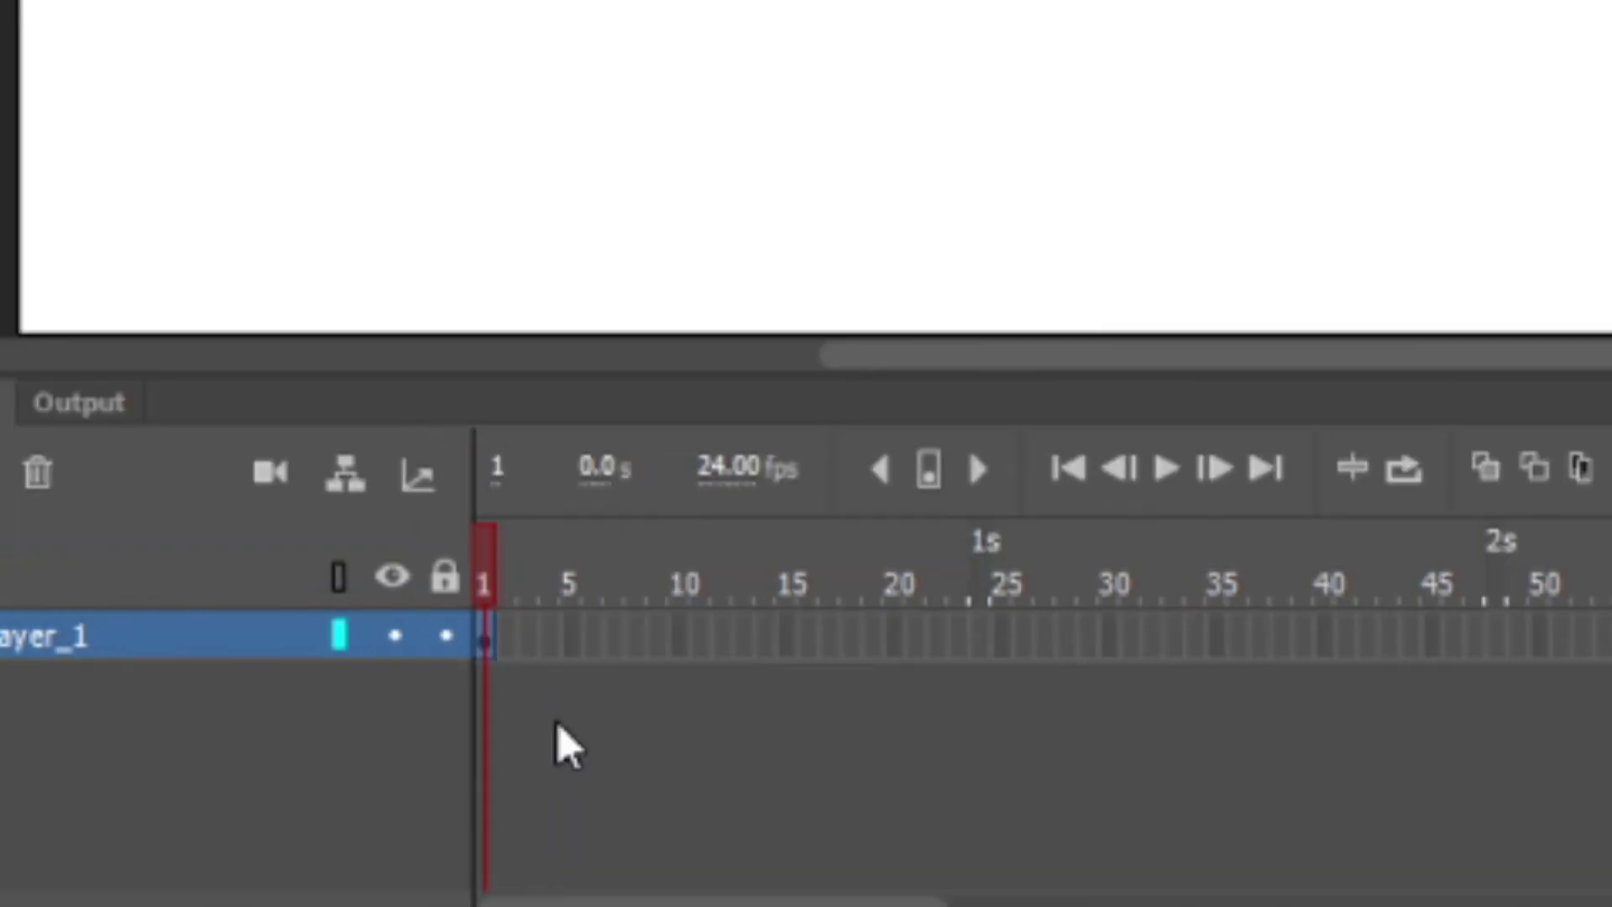
{"action": "key", "text": "F6"}
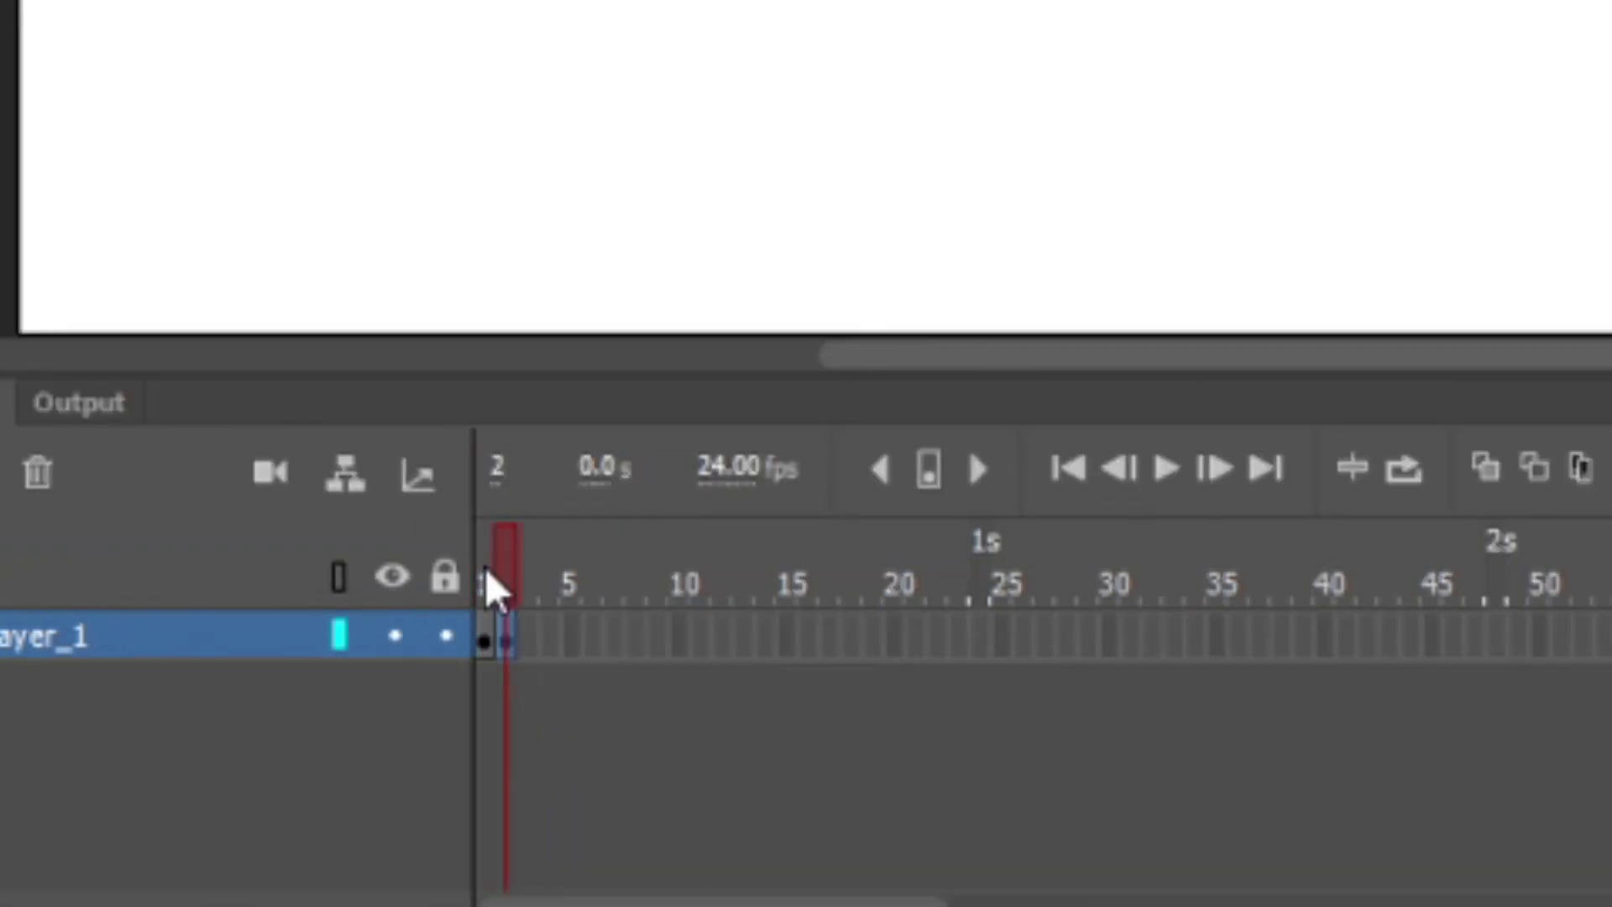
{"action": "mouse_move", "coordinate": [502, 565]}
{"action": "left_mouse_down"}
{"action": "mouse_move", "coordinate": [484, 575]}
{"action": "mouse_move", "coordinate": [516, 579]}
{"action": "left_mouse_up"}
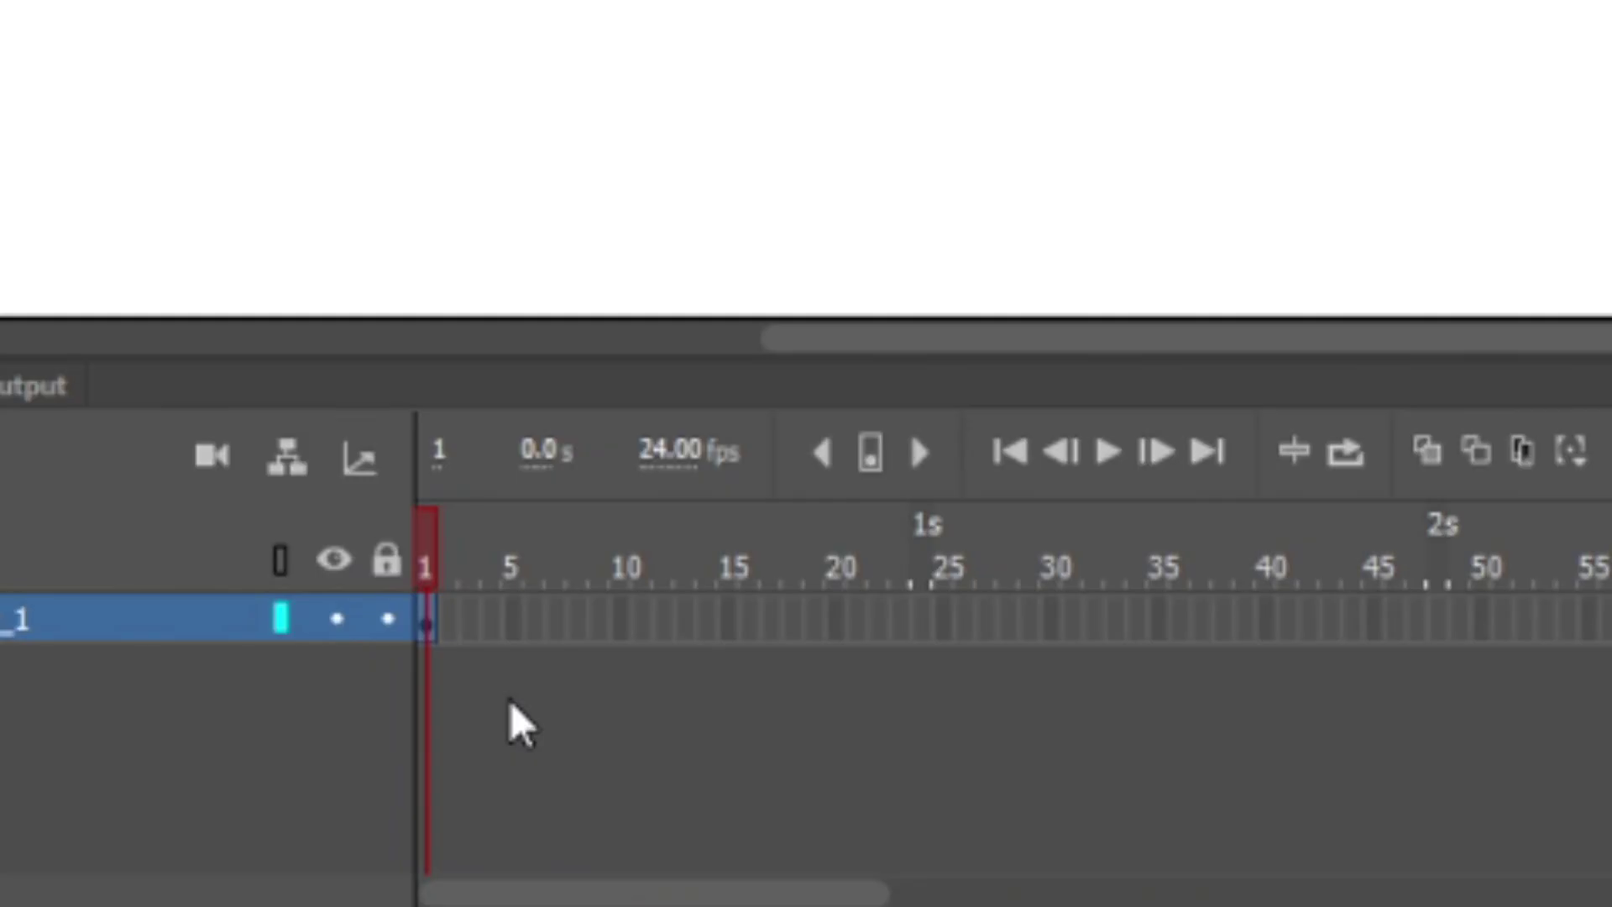
- Insert a blank keyframe after frame 1 of Layer_1 and scrub between the two frames
{"action": "key", "text": "F7"}
{"action": "mouse_move", "coordinate": [461, 554]}
{"action": "left_mouse_down"}
{"action": "mouse_move", "coordinate": [439, 559]}
{"action": "mouse_move", "coordinate": [479, 559]}
{"action": "left_mouse_up"}
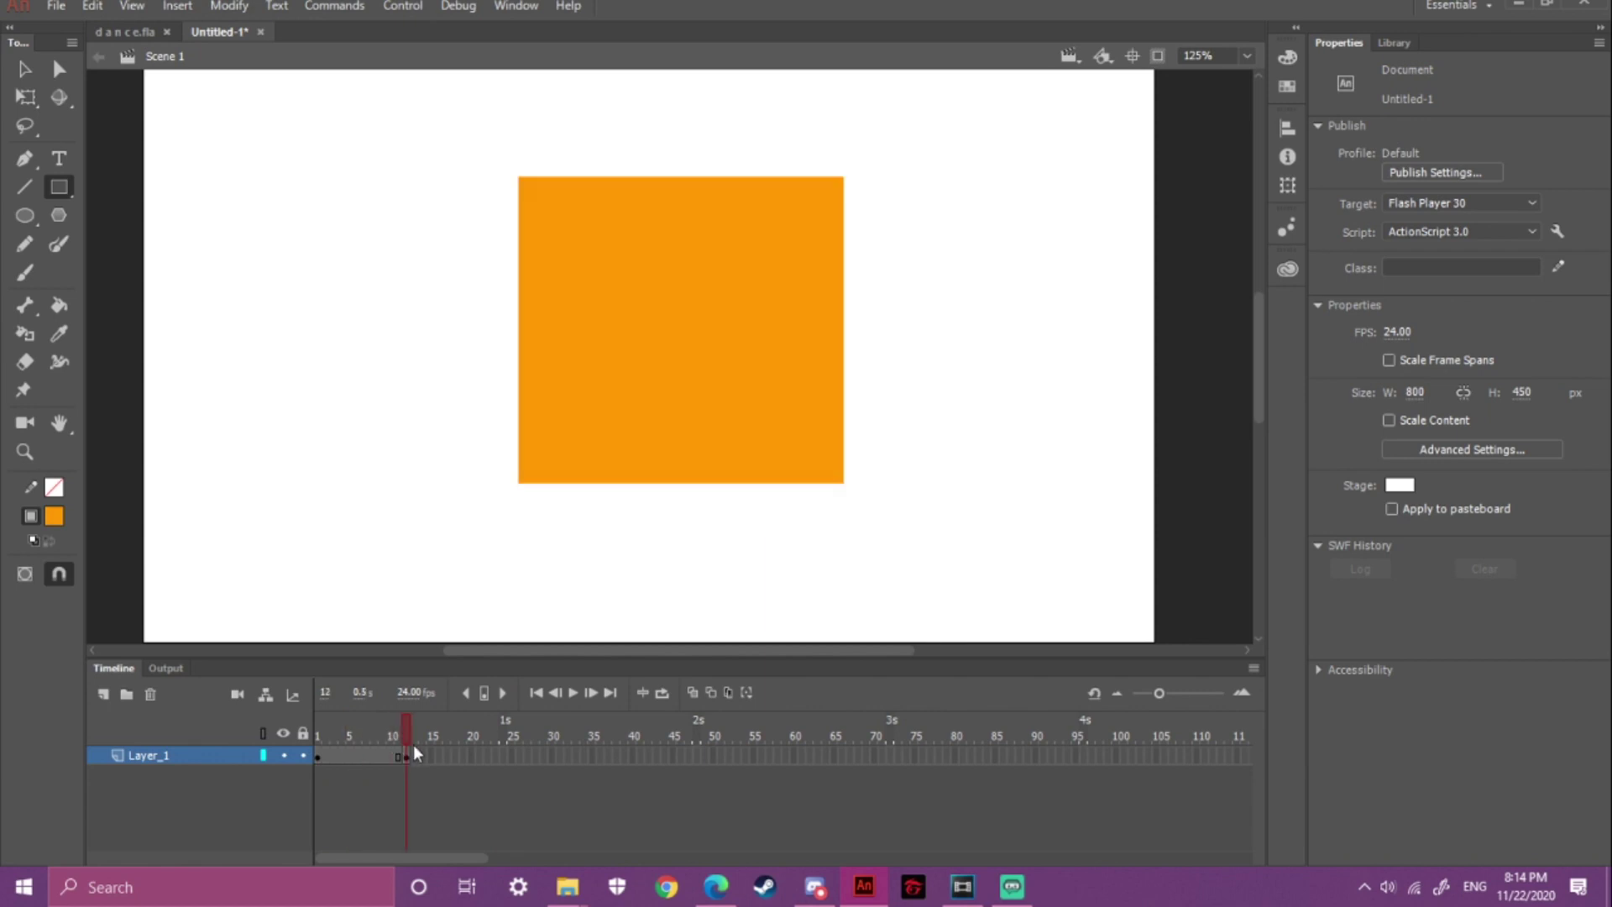
- Remove frame 12, which holds the orange square, from Layer_1 and scrub through the remaining frames
{"action": "mouse_move", "coordinate": [413, 744]}
{"action": "left_mouse_down"}
{"action": "mouse_move", "coordinate": [366, 742]}
{"action": "mouse_move", "coordinate": [436, 756]}
{"action": "left_mouse_up"}
{"action": "left_click", "coordinate": [405, 747]}
{"action": "right_click", "coordinate": [407, 748]}
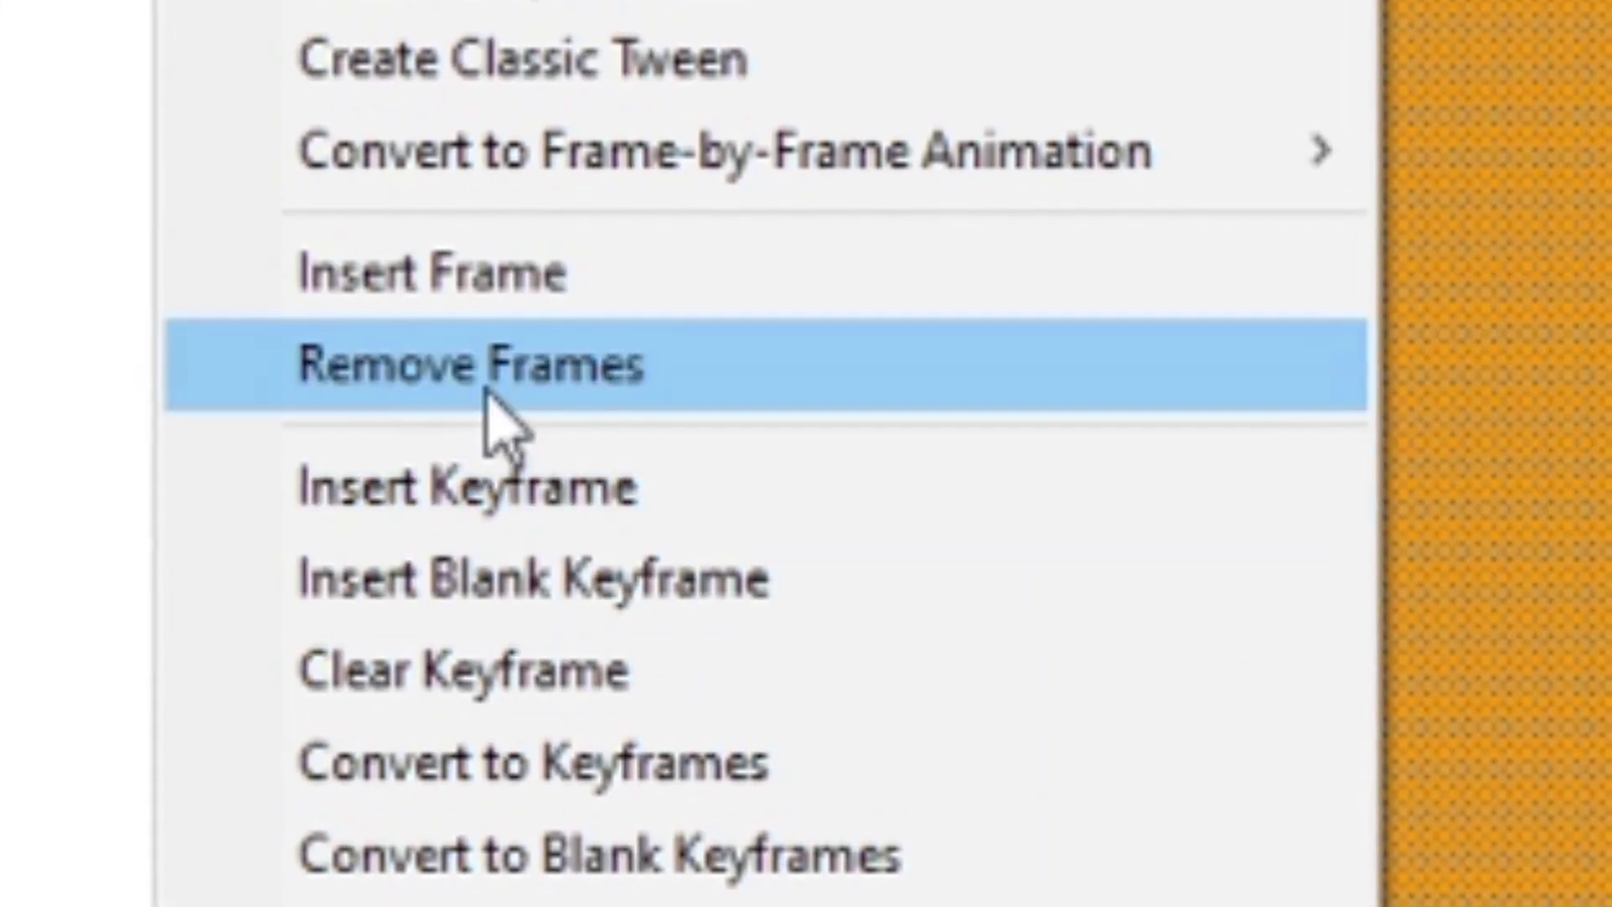
{"action": "left_click", "coordinate": [483, 388]}
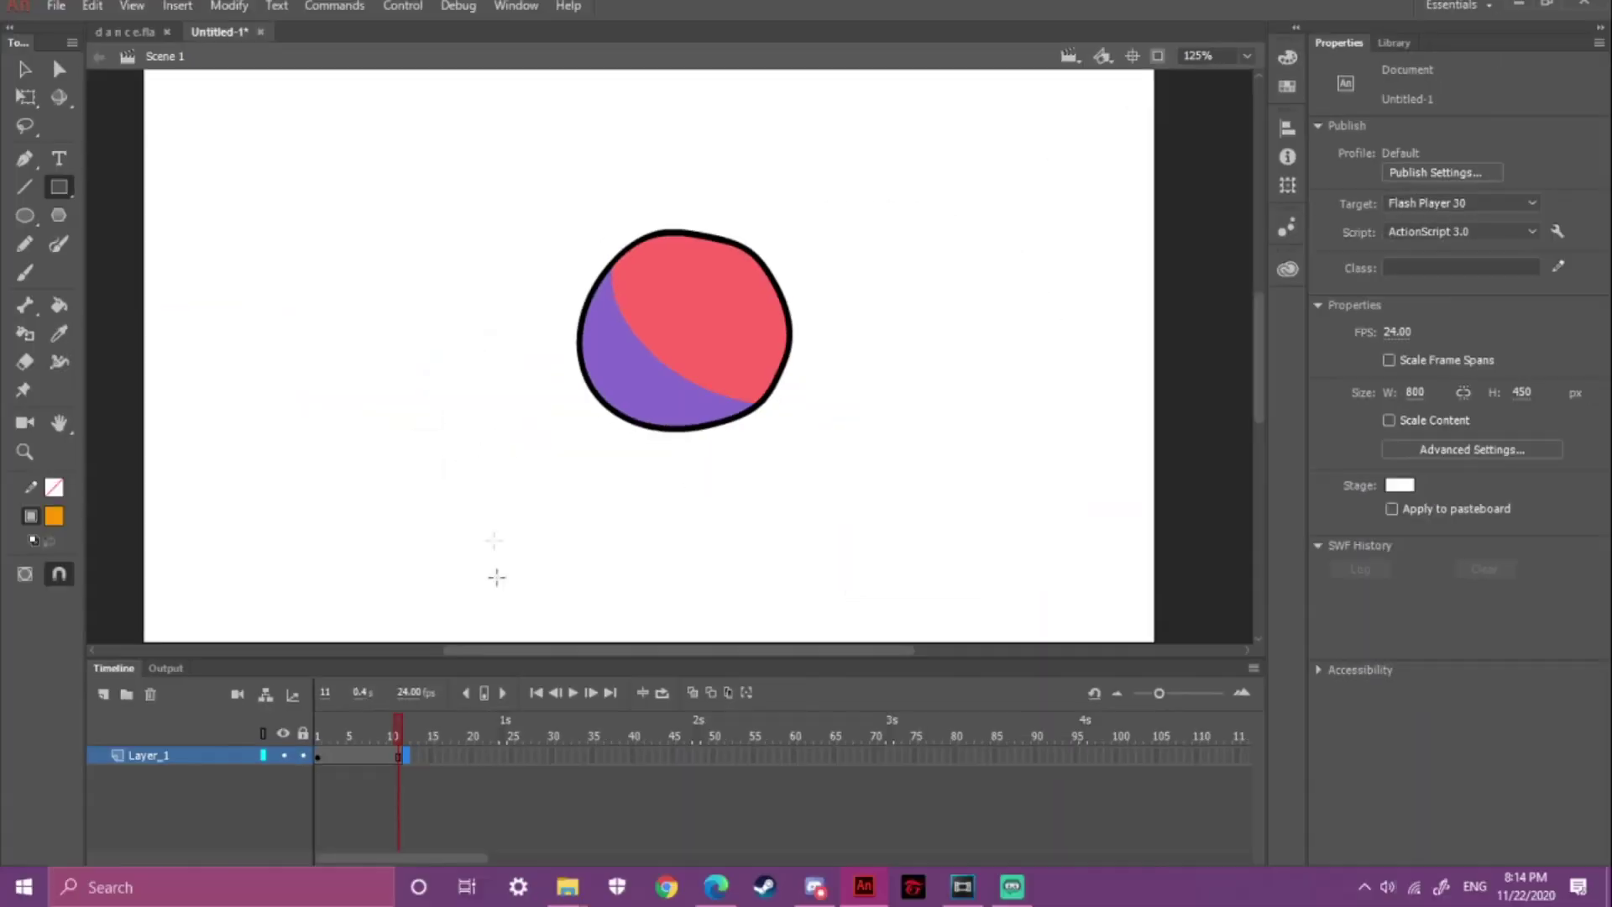
{"action": "left_click_drag", "start_coordinate": [329, 732], "coordinate": [481, 742]}
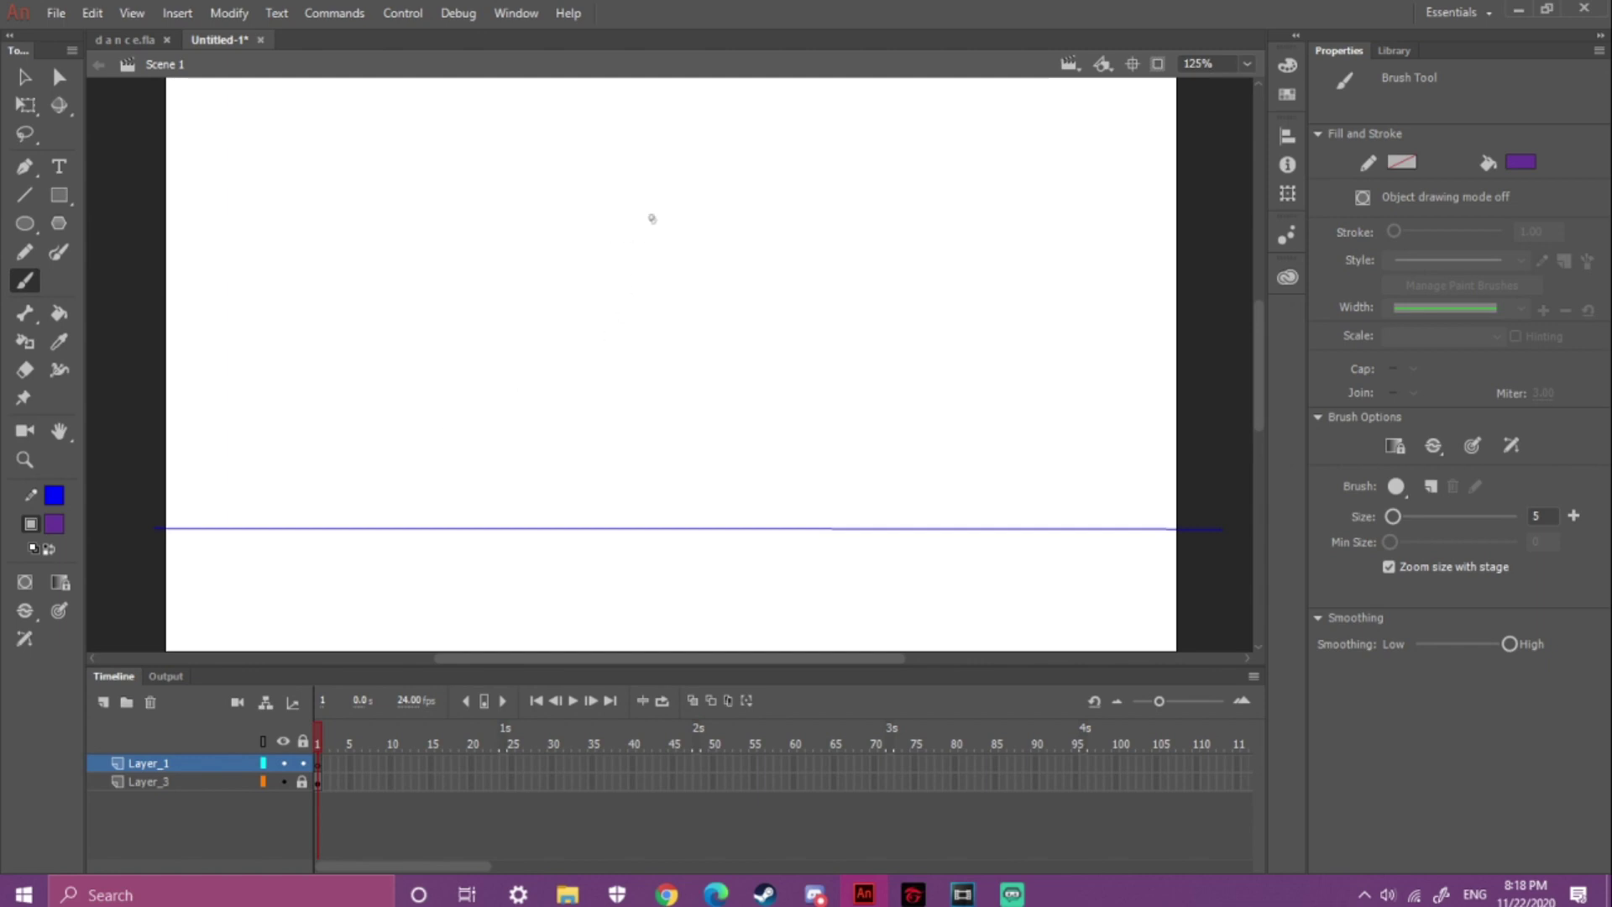
- Brush a small purple ball outline high above the ground line on frame 1 of Layer_1
{"action": "left_click_drag", "start_coordinate": [703, 232], "coordinate": [659, 198]}
{"action": "key", "text": "v"}
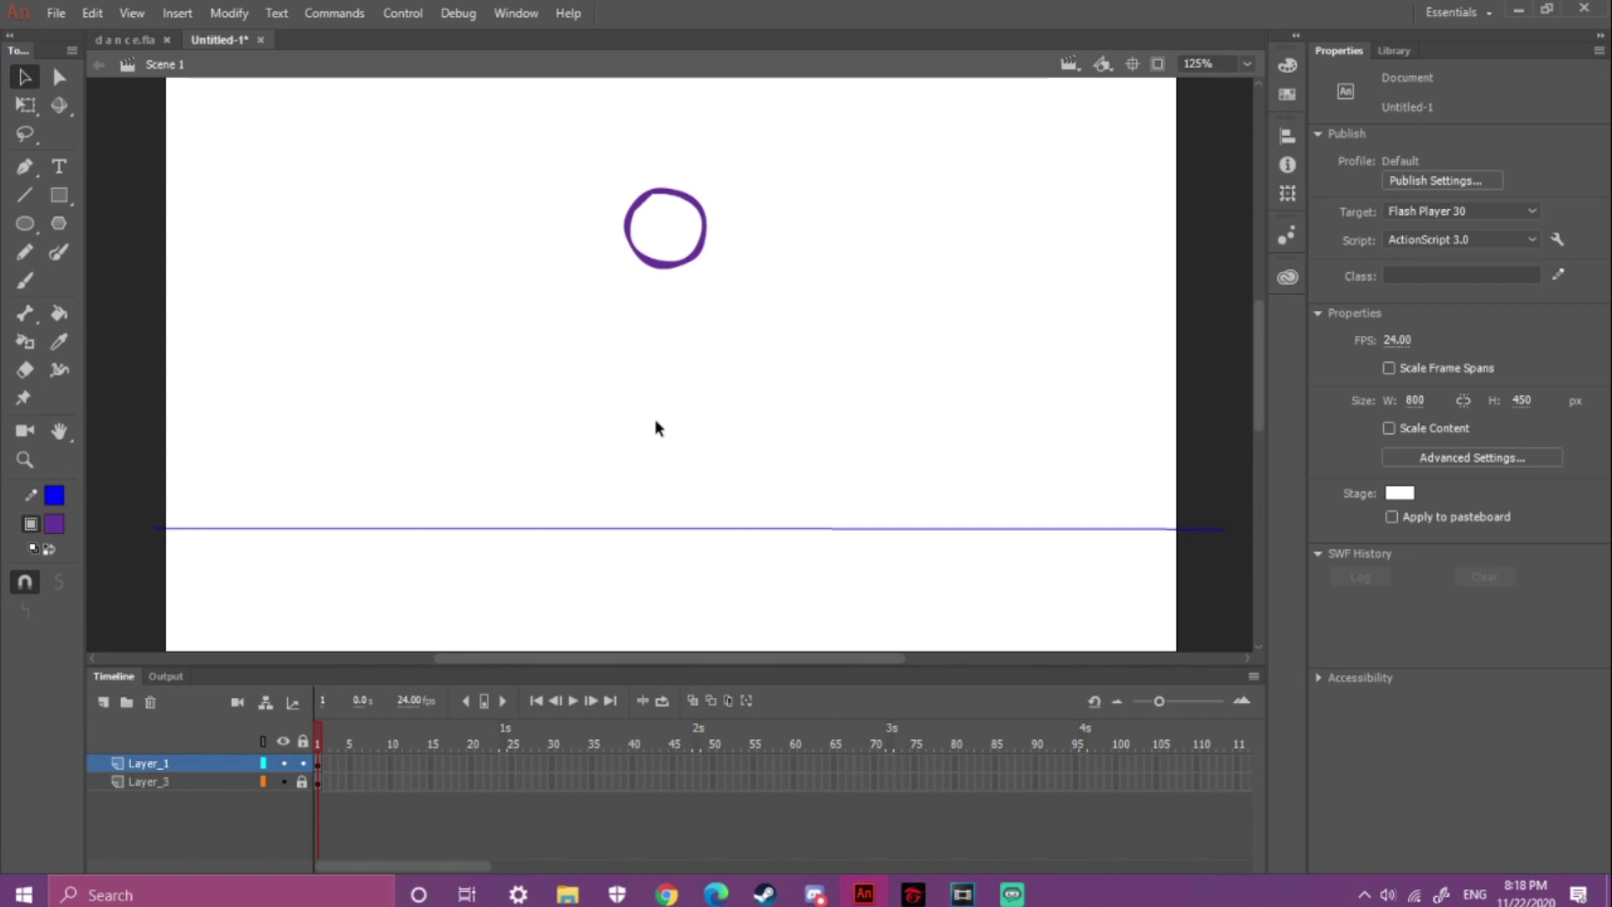
- Extend the layers to just over one second and add Layer_1 keyframes at frames 13 and 25
{"action": "key", "text": "F5"}
{"action": "left_click", "coordinate": [409, 750]}
{"action": "left_click", "coordinate": [414, 761]}
{"action": "key", "text": "F6"}
{"action": "left_click", "coordinate": [509, 762]}
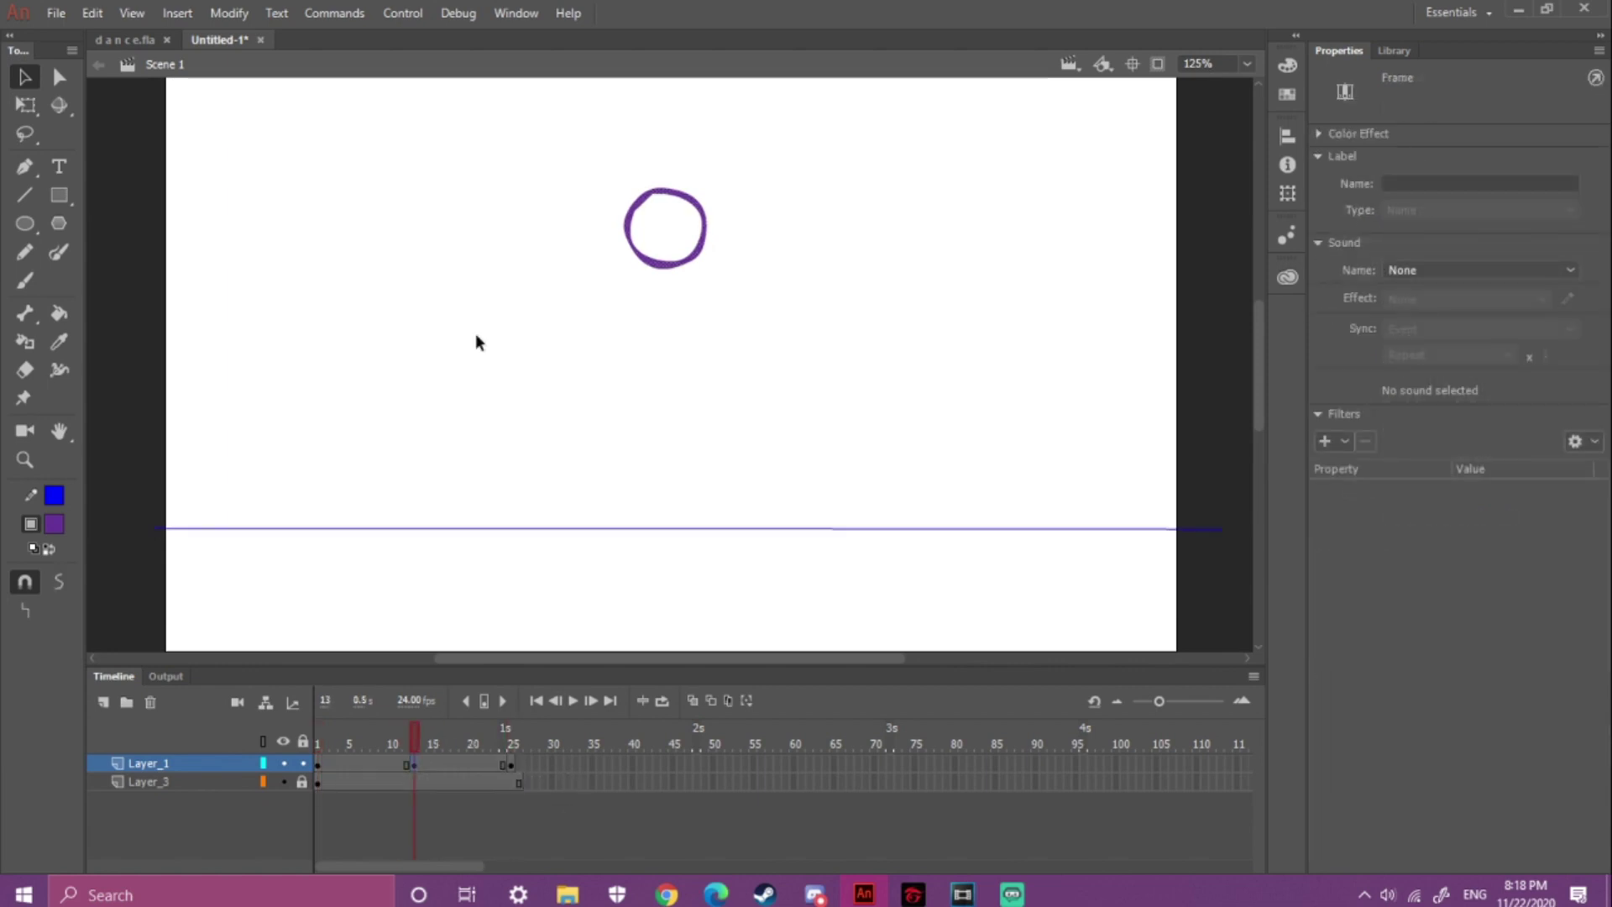
- Delete the ball from frame 13 and turn on onion skinning for brushing its replacement at the ground line
{"action": "key", "text": "Delete"}
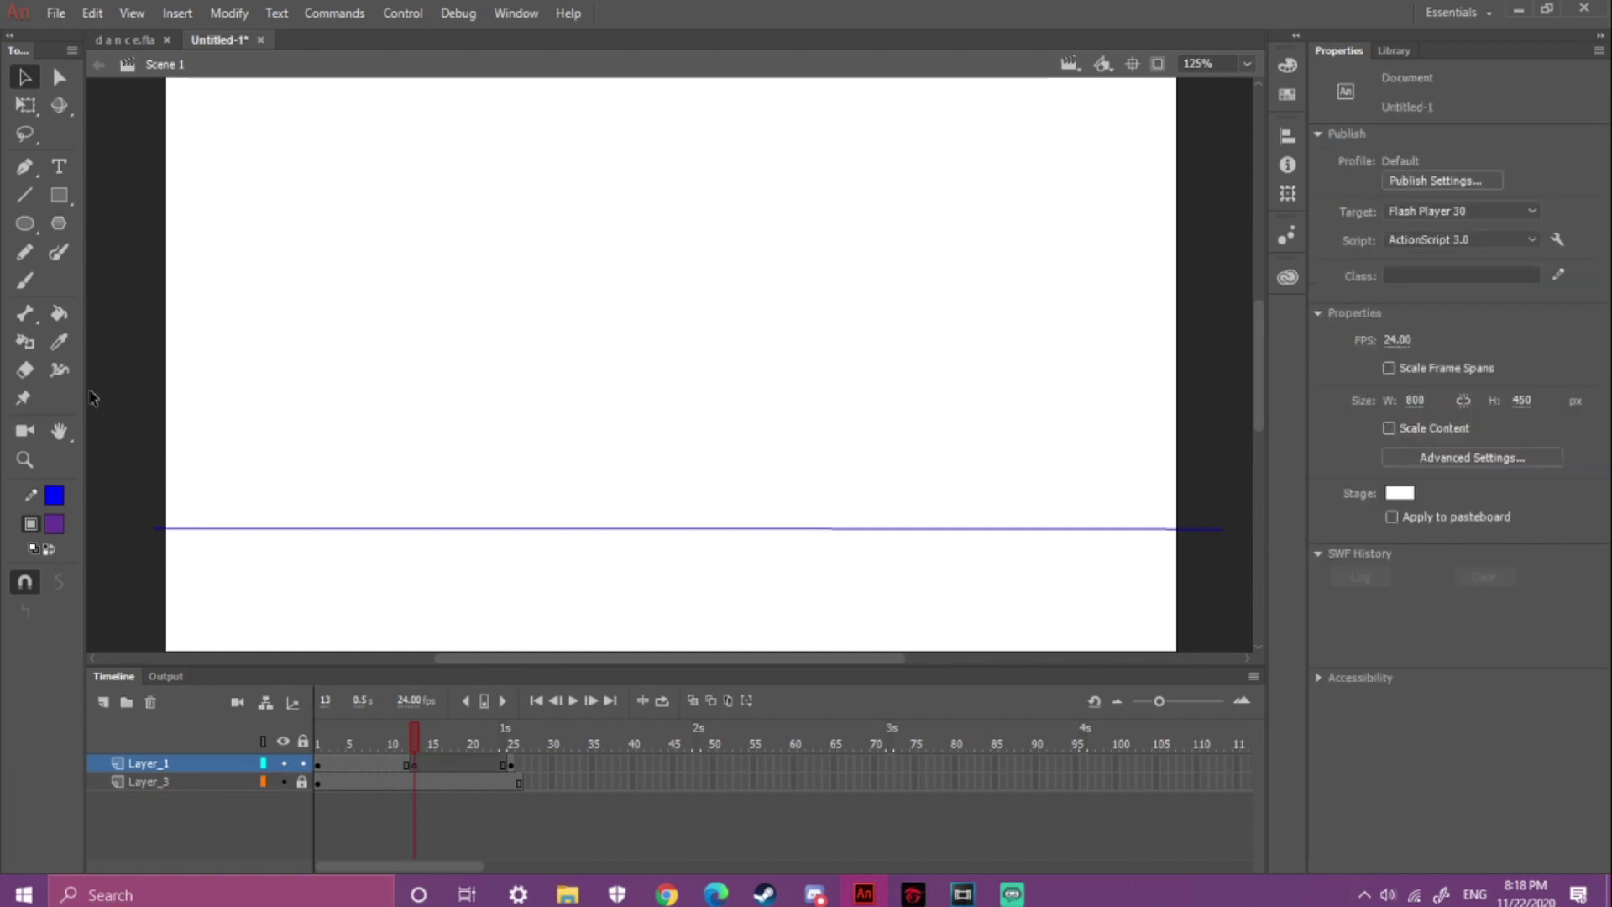
{"action": "left_click", "coordinate": [25, 280]}
{"action": "key", "text": "alt+shift+o"}
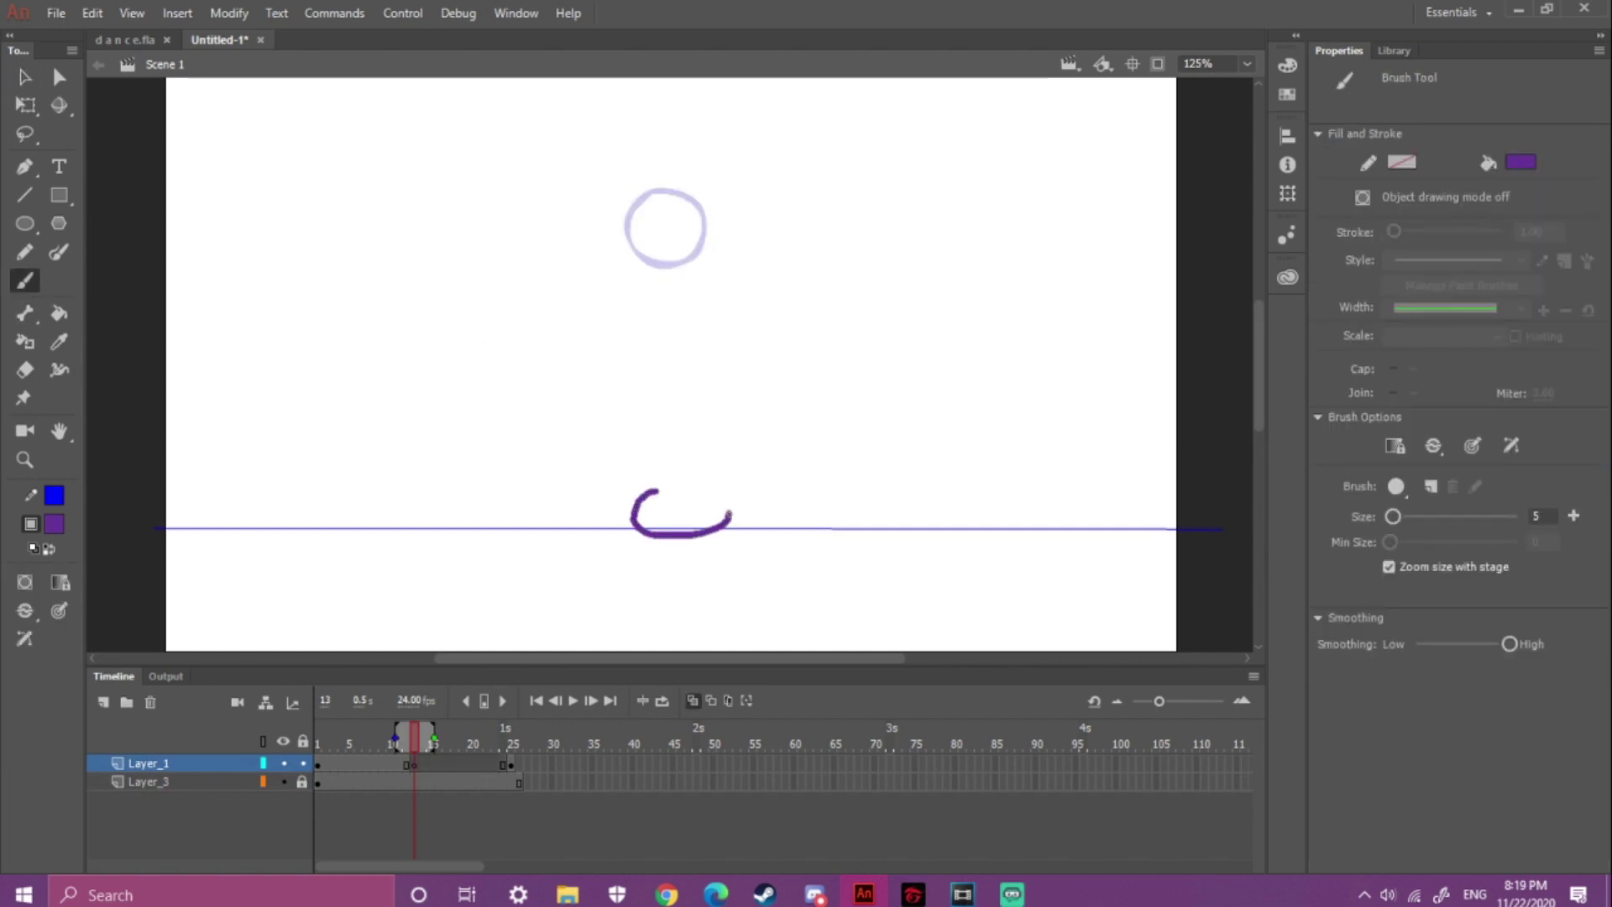
- Trim Layer_3 by one frame so that it ends at frame 25 together with Layer_1
{"action": "mouse_move", "coordinate": [534, 752]}
{"action": "left_mouse_down"}
{"action": "mouse_move", "coordinate": [500, 743]}
{"action": "mouse_move", "coordinate": [514, 747]}
{"action": "left_mouse_up"}
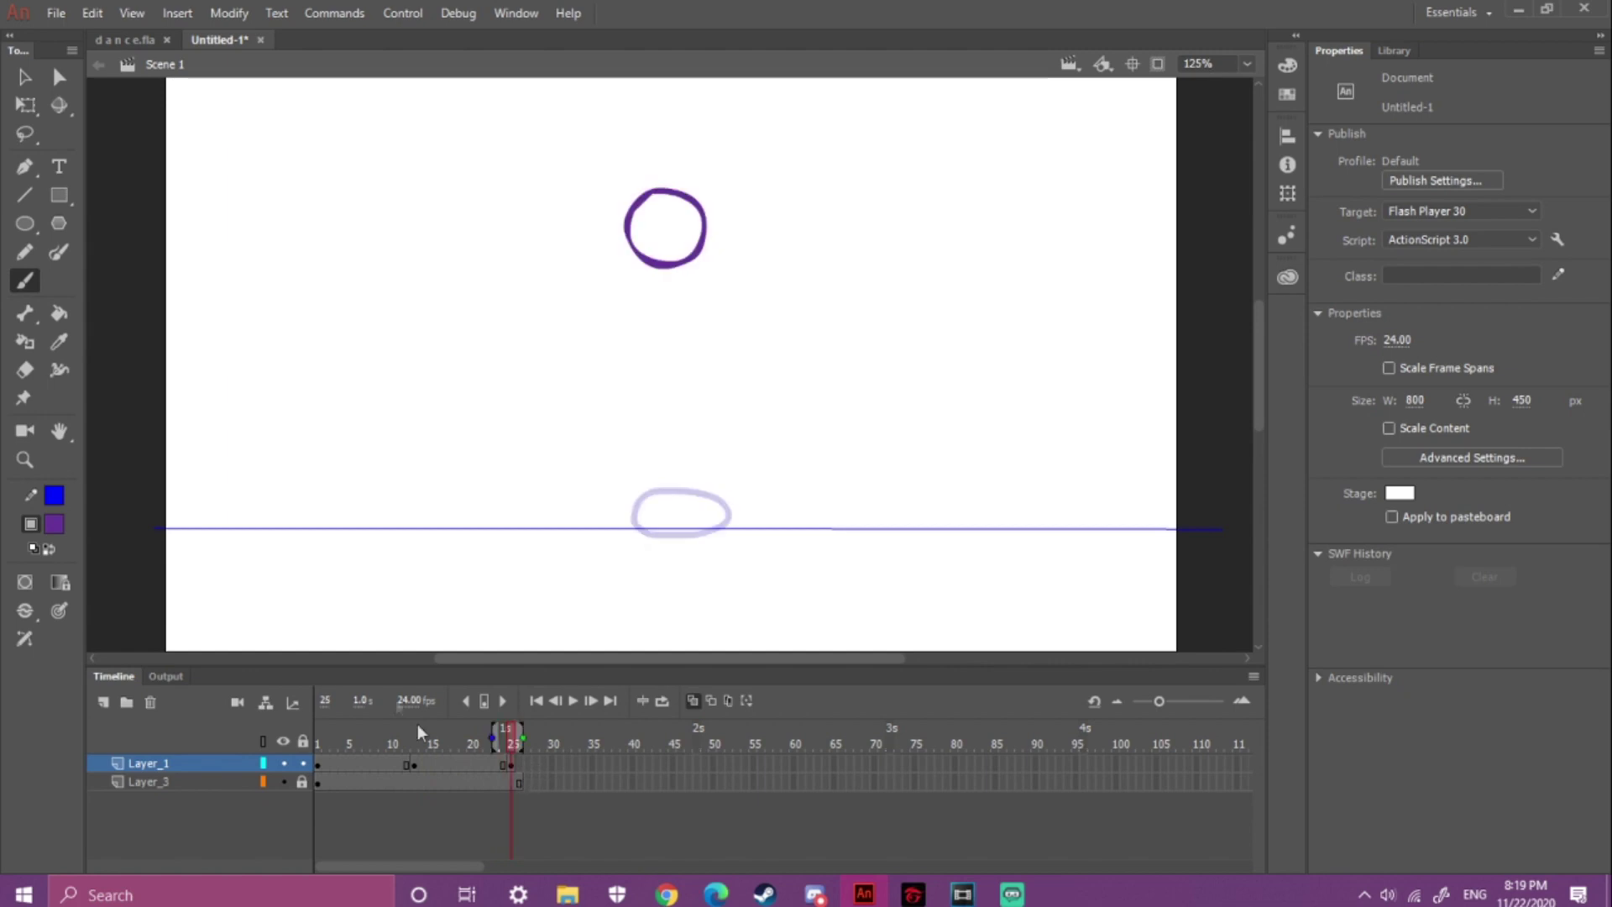
{"action": "left_click", "coordinate": [345, 778]}
{"action": "left_click", "coordinate": [356, 780]}
{"action": "key", "text": "shift+F5"}
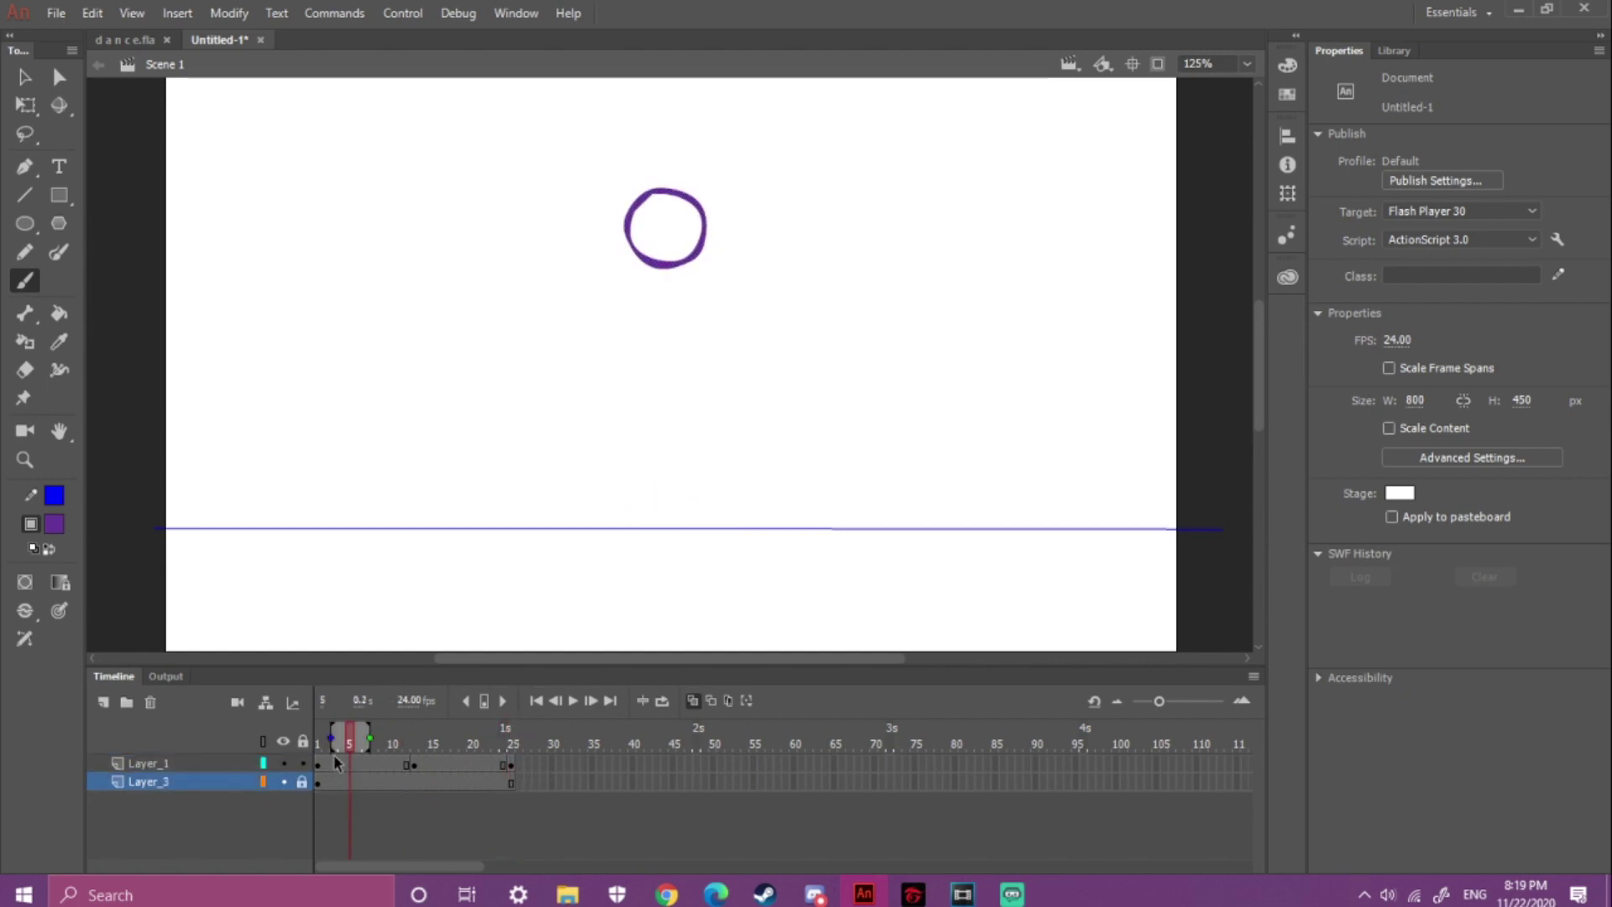
{"action": "left_click", "coordinate": [335, 765]}
{"action": "key", "text": "F7"}
{"action": "key", "text": "ctrl+equal"}
{"action": "key", "text": "ctrl+minus"}
{"action": "left_click_drag", "start_coordinate": [644, 261], "coordinate": [681, 253]}
{"action": "key", "text": "ctrl+z"}
{"action": "key", "text": "ctrl+z"}
- Insert a Layer_1 keyframe at frame 3 and shift its ball slightly downward from the starting position
{"action": "left_click", "coordinate": [334, 765]}
{"action": "key", "text": "F6"}
{"action": "key", "text": "shift+Down"}
{"action": "key", "text": "shift+Down"}
{"action": "key", "text": "shift+Down"}
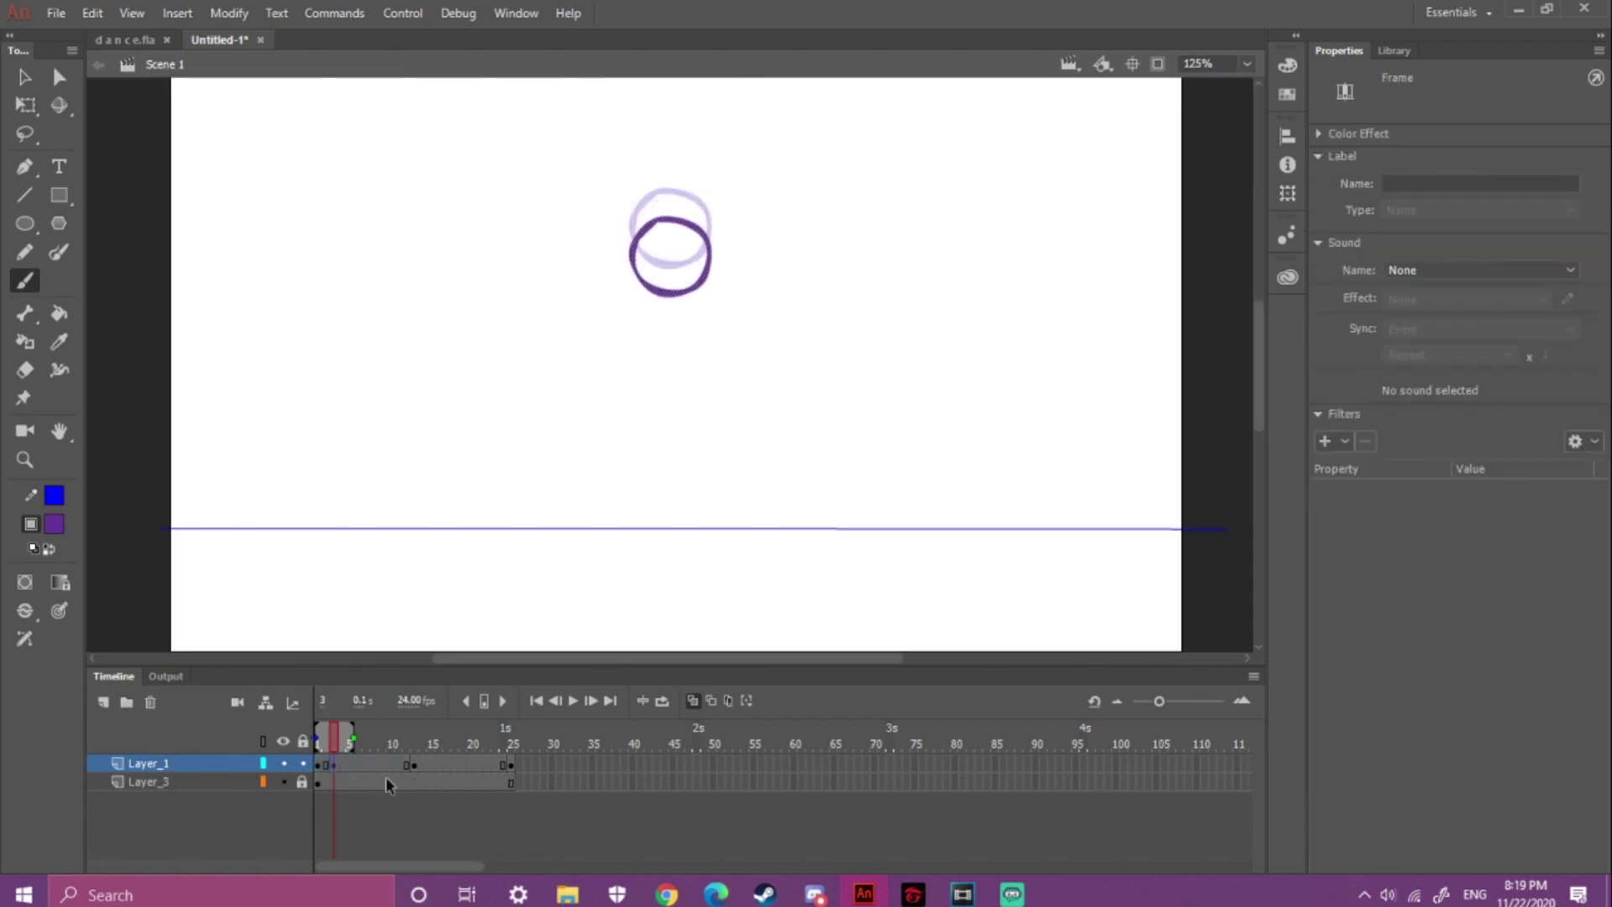
- Add a keyframe at frame 4 of Layer_1 and lower its ball a little further below the frame 3 ball
{"action": "left_click", "coordinate": [344, 767]}
{"action": "key", "text": "F6"}
{"action": "key", "text": "shift+Down"}
{"action": "key", "text": "shift+Down"}
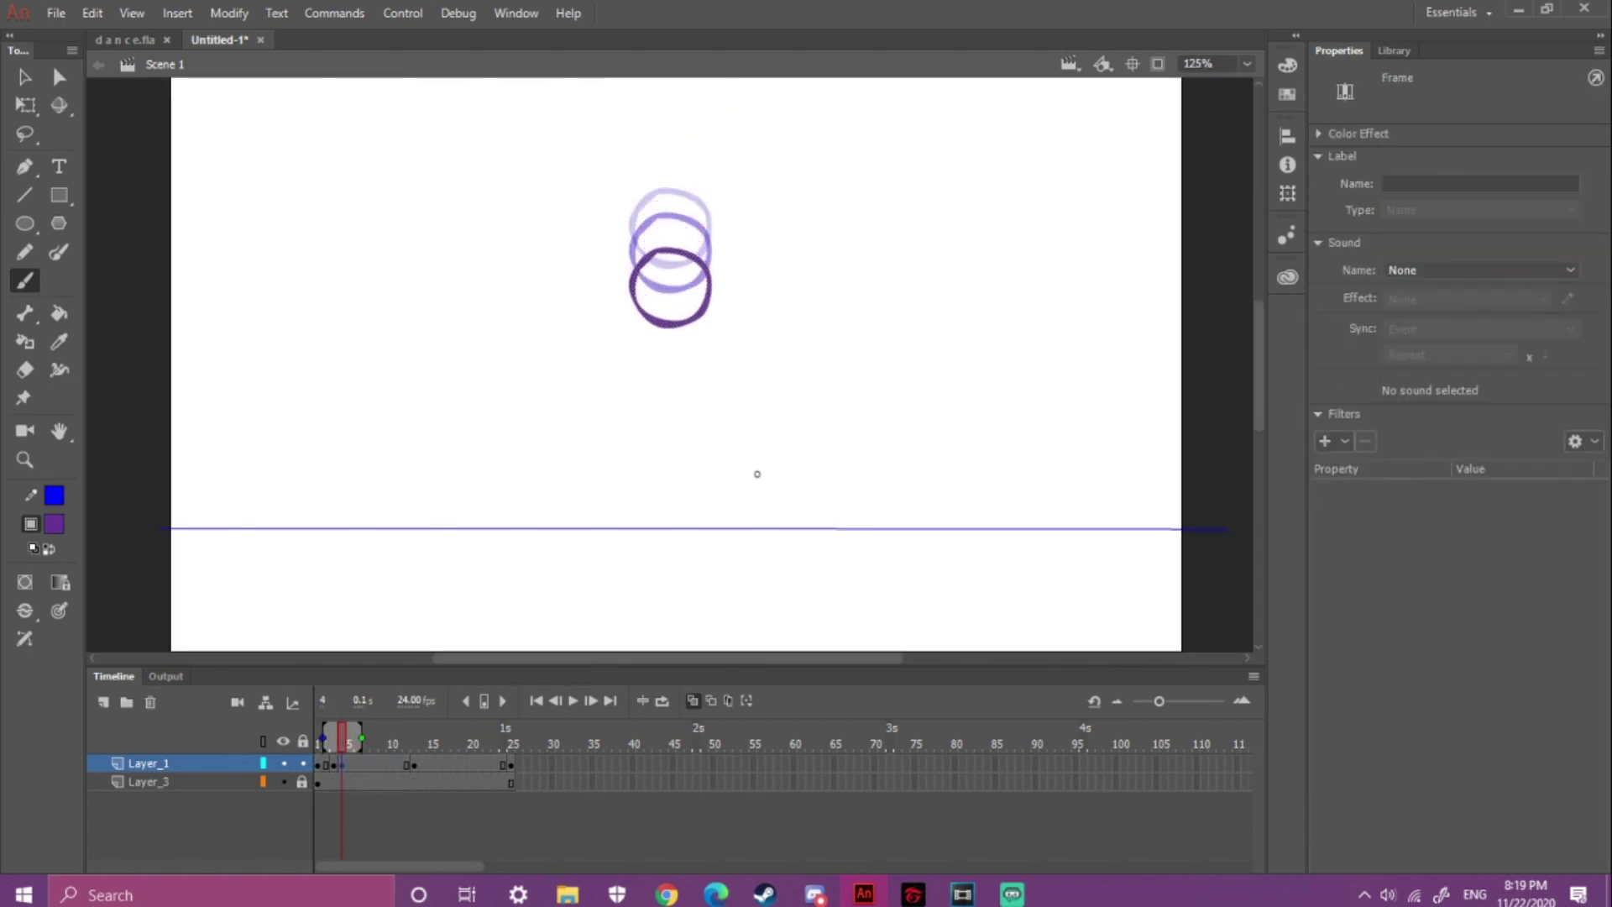
- Position the ball on frame 5 of Layer_1 directly beneath the frame 4 ball, with wider spacing than before
{"action": "left_click", "coordinate": [348, 765]}
{"action": "key", "text": "Up"}
{"action": "key", "text": "Up"}
{"action": "key", "text": "Up"}
{"action": "key", "text": "Up"}
{"action": "key", "text": "Up"}
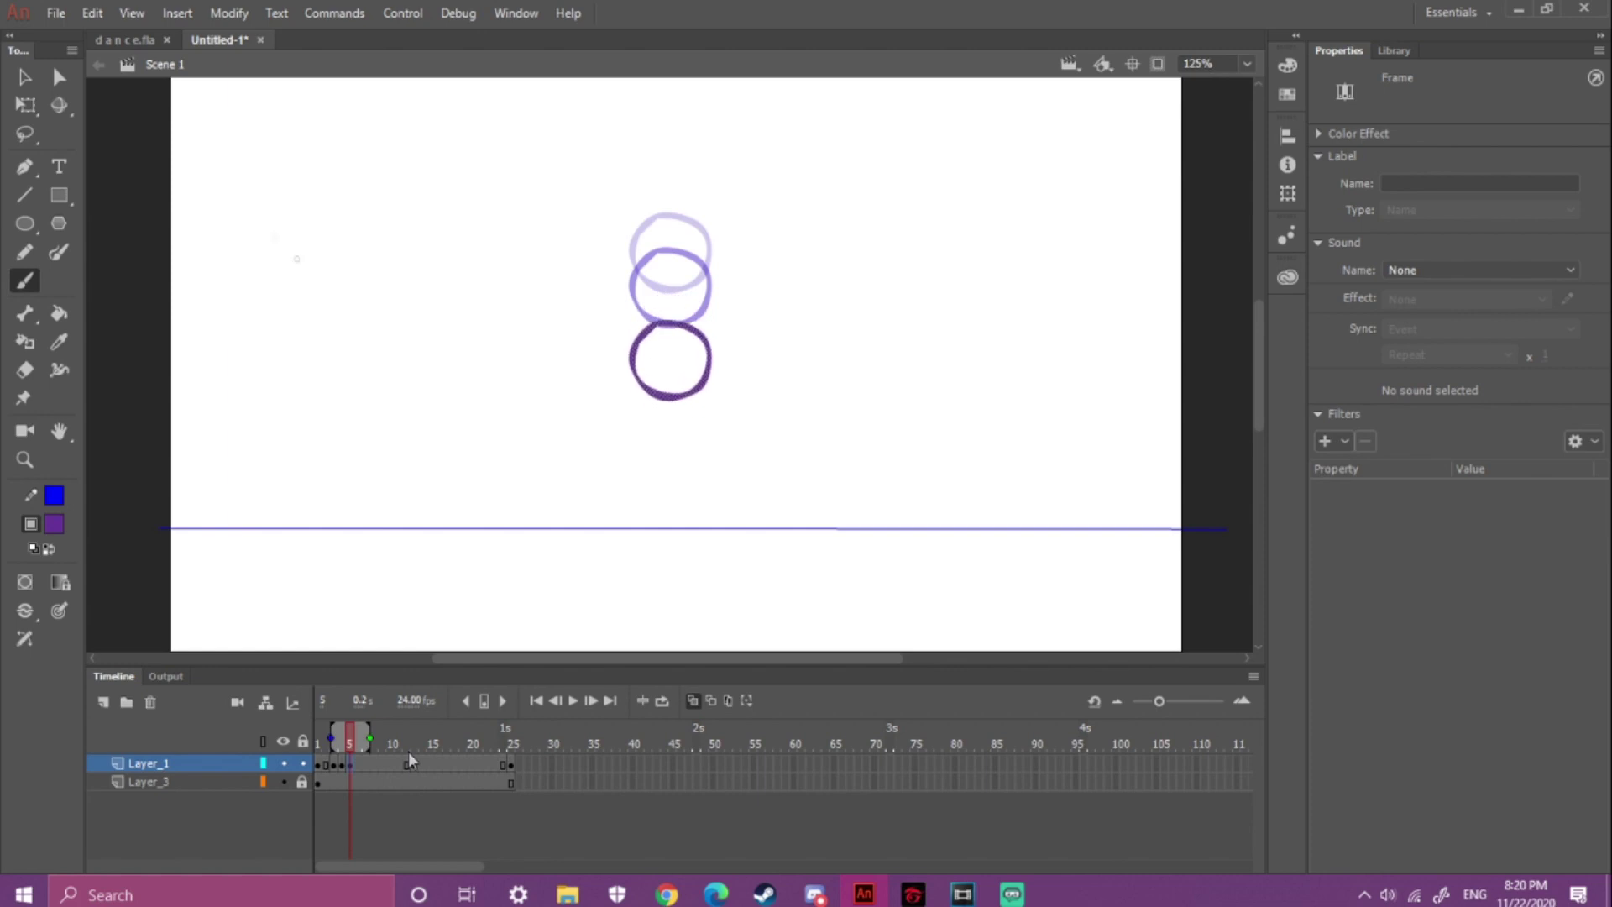
- Work out the falling ball's pose on frame 6 of Layer_1 and scrub back to the first frame
{"action": "key", "text": "q"}
{"action": "left_click", "coordinate": [358, 765]}
{"action": "mouse_move", "coordinate": [670, 401]}
{"action": "left_mouse_down"}
{"action": "mouse_move", "coordinate": [655, 478]}
{"action": "mouse_move", "coordinate": [684, 425]}
{"action": "mouse_move", "coordinate": [667, 382]}
{"action": "mouse_move", "coordinate": [697, 391]}
{"action": "mouse_move", "coordinate": [663, 382]}
{"action": "left_mouse_up"}
{"action": "key", "text": "F7"}
{"action": "key", "text": "b"}
{"action": "key", "text": "ctrl+z"}
{"action": "key", "text": "ctrl+z"}
{"action": "key", "text": "ctrl+z"}
{"action": "left_click_drag", "start_coordinate": [358, 742], "coordinate": [309, 743]}
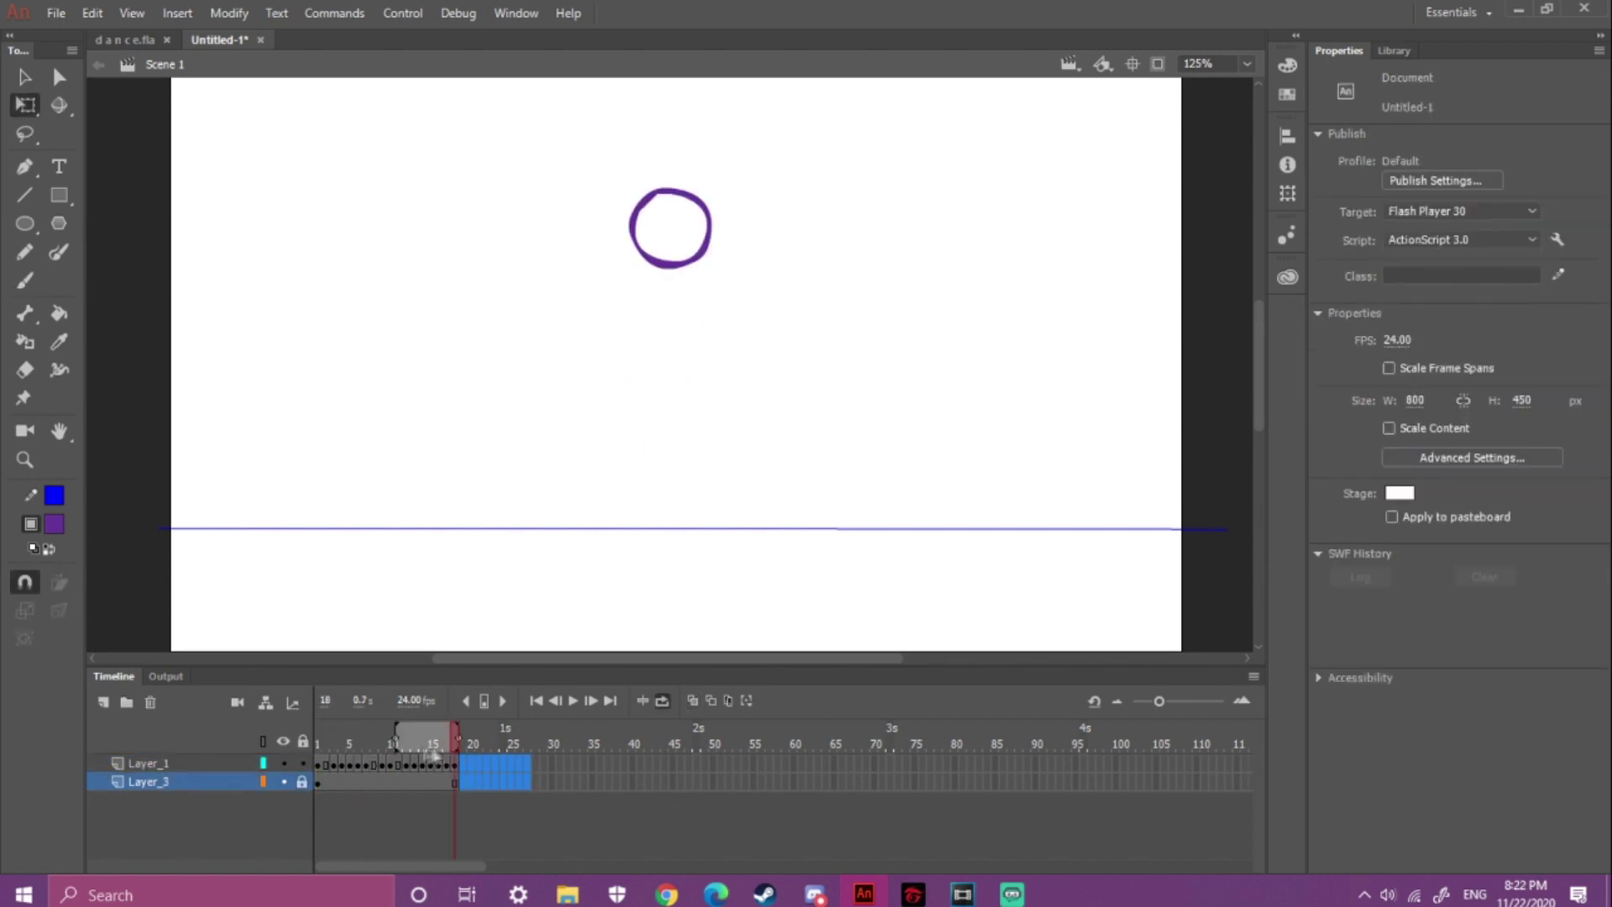
- Play the bounce, remove frame 18 from the end of both layers, and replay it from the start
{"action": "key", "text": "Return"}
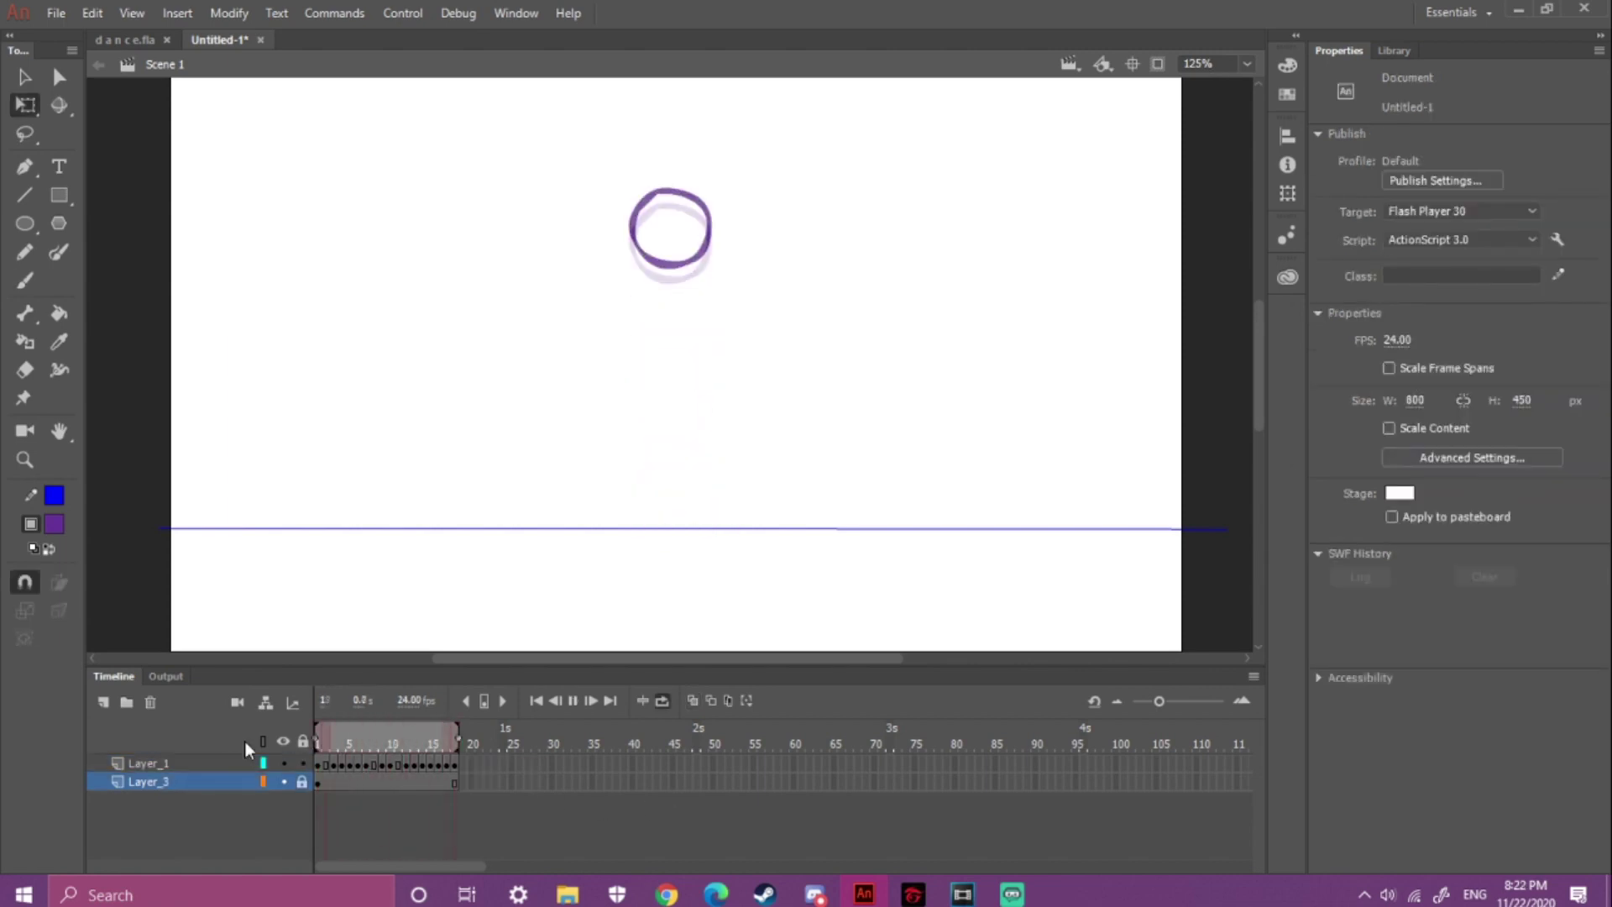
{"action": "left_click", "coordinate": [459, 773]}
{"action": "mouse_move", "coordinate": [458, 771]}
{"action": "left_mouse_down"}
{"action": "mouse_move", "coordinate": [349, 773]}
{"action": "mouse_move", "coordinate": [454, 781]}
{"action": "left_mouse_up"}
{"action": "right_click", "coordinate": [453, 782]}
{"action": "left_click", "coordinate": [525, 336]}
{"action": "key", "text": "Return"}
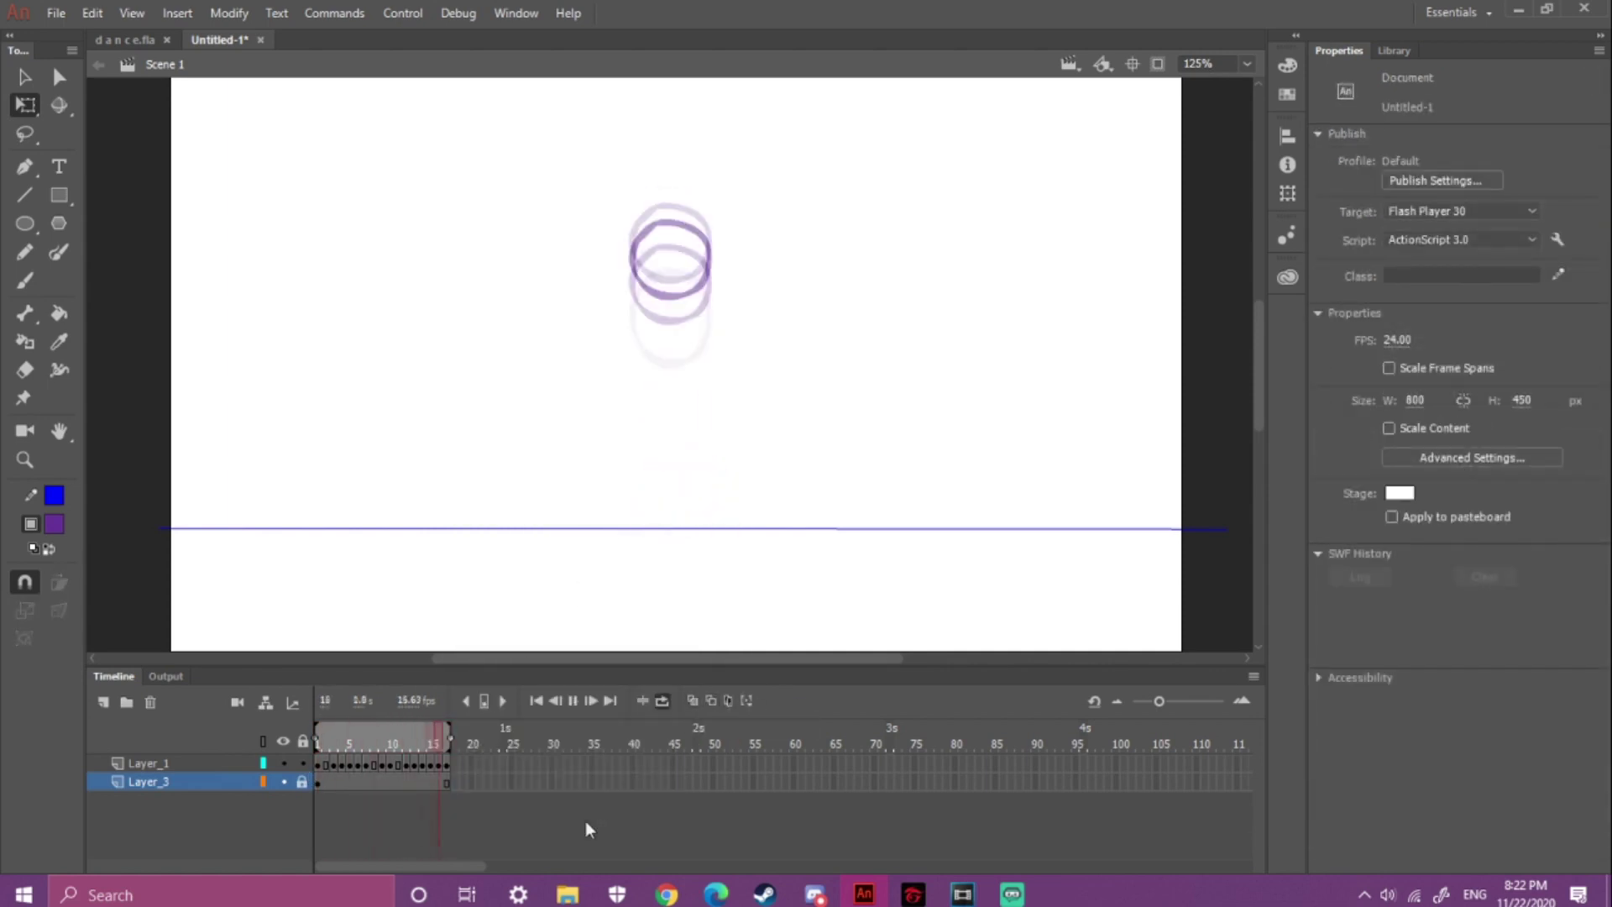
{"action": "left_click", "coordinate": [328, 732]}
{"action": "key", "text": "Return"}
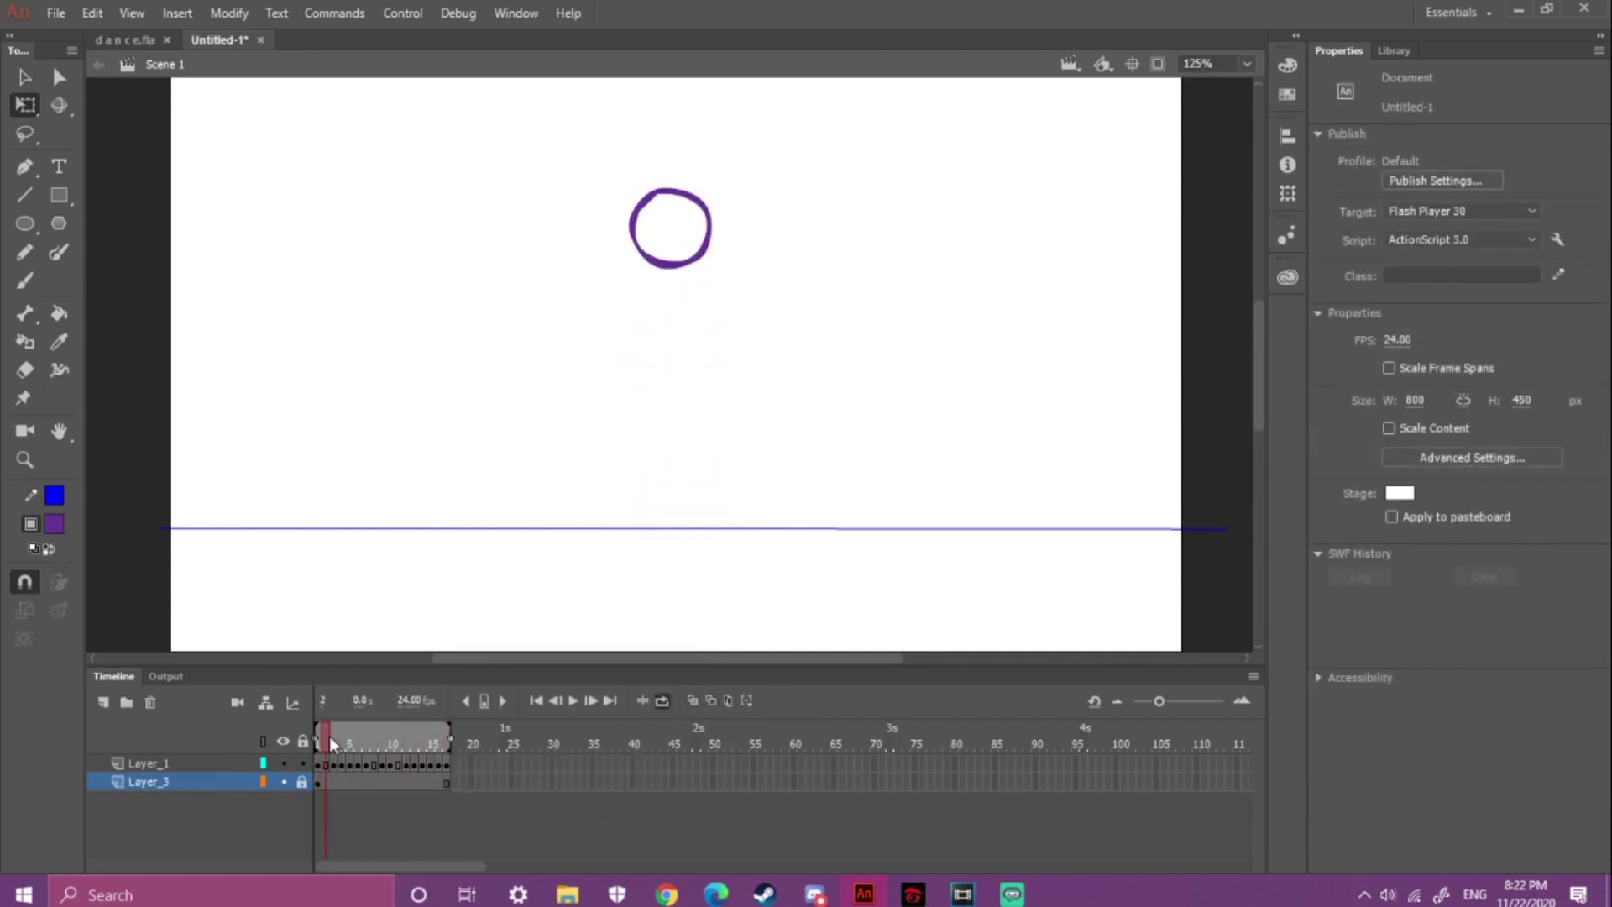
- Remove two frames around frame 14 from both layers and play the shortened bounce
{"action": "left_click", "coordinate": [420, 763]}
{"action": "right_click", "coordinate": [424, 762]}
{"action": "left_click", "coordinate": [521, 324]}
{"action": "key", "text": "Return"}
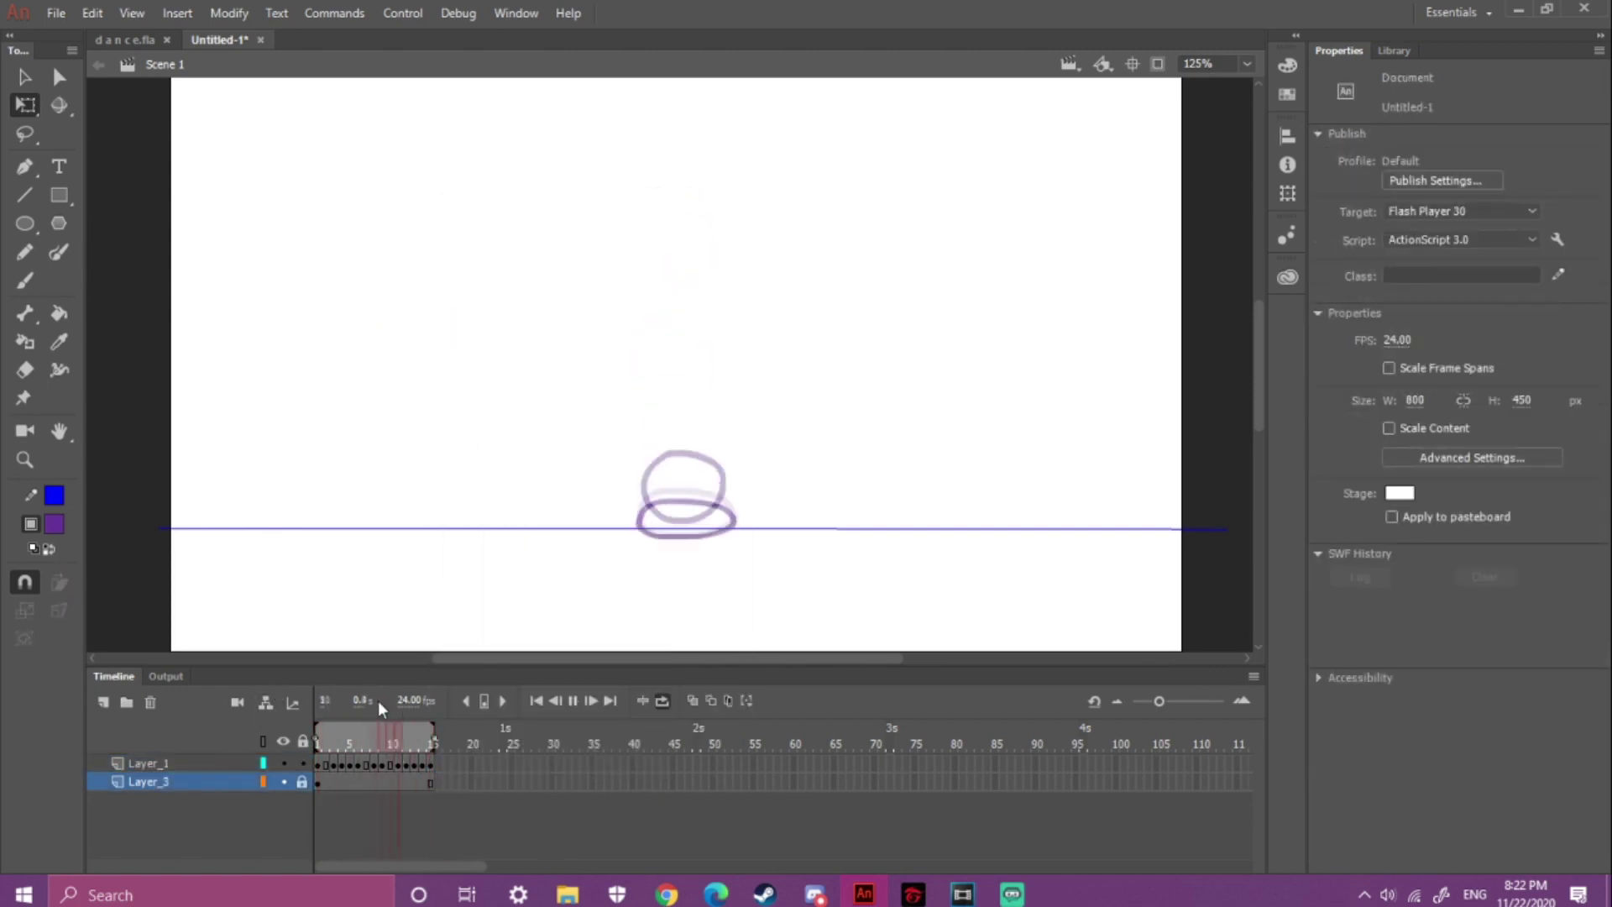
- Extend the ball's hold by inserting a frame at frame 3 of Layer_1 and play the bounce
{"action": "left_click", "coordinate": [332, 762]}
{"action": "key", "text": "F5"}
{"action": "key", "text": "Return"}
- Remove frames 8 and 10 around the ground contact, playing the bounce between the two removals
{"action": "right_click", "coordinate": [375, 762]}
{"action": "left_click", "coordinate": [460, 307]}
{"action": "key", "text": "Return"}
{"action": "right_click", "coordinate": [392, 762]}
{"action": "left_click", "coordinate": [467, 305]}
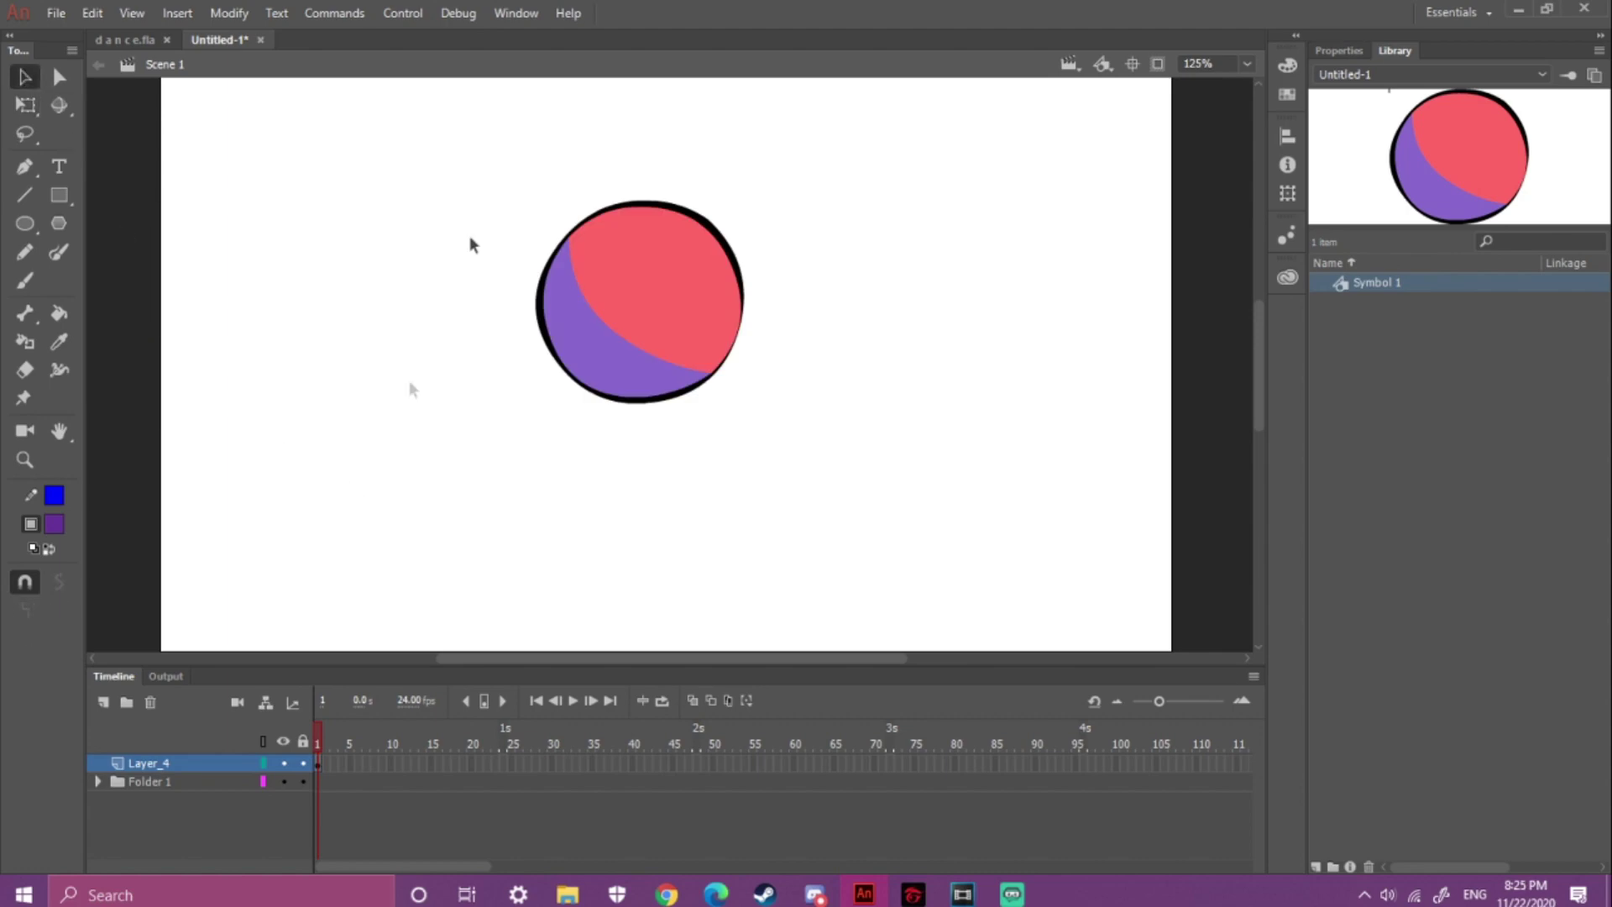
- Select the whole coloured ball and convert it to a Movie Clip symbol named Symbol 2
{"action": "mouse_move", "coordinate": [458, 148]}
{"action": "left_mouse_down"}
{"action": "mouse_move", "coordinate": [551, 305]}
{"action": "mouse_move", "coordinate": [915, 581]}
{"action": "left_mouse_up"}
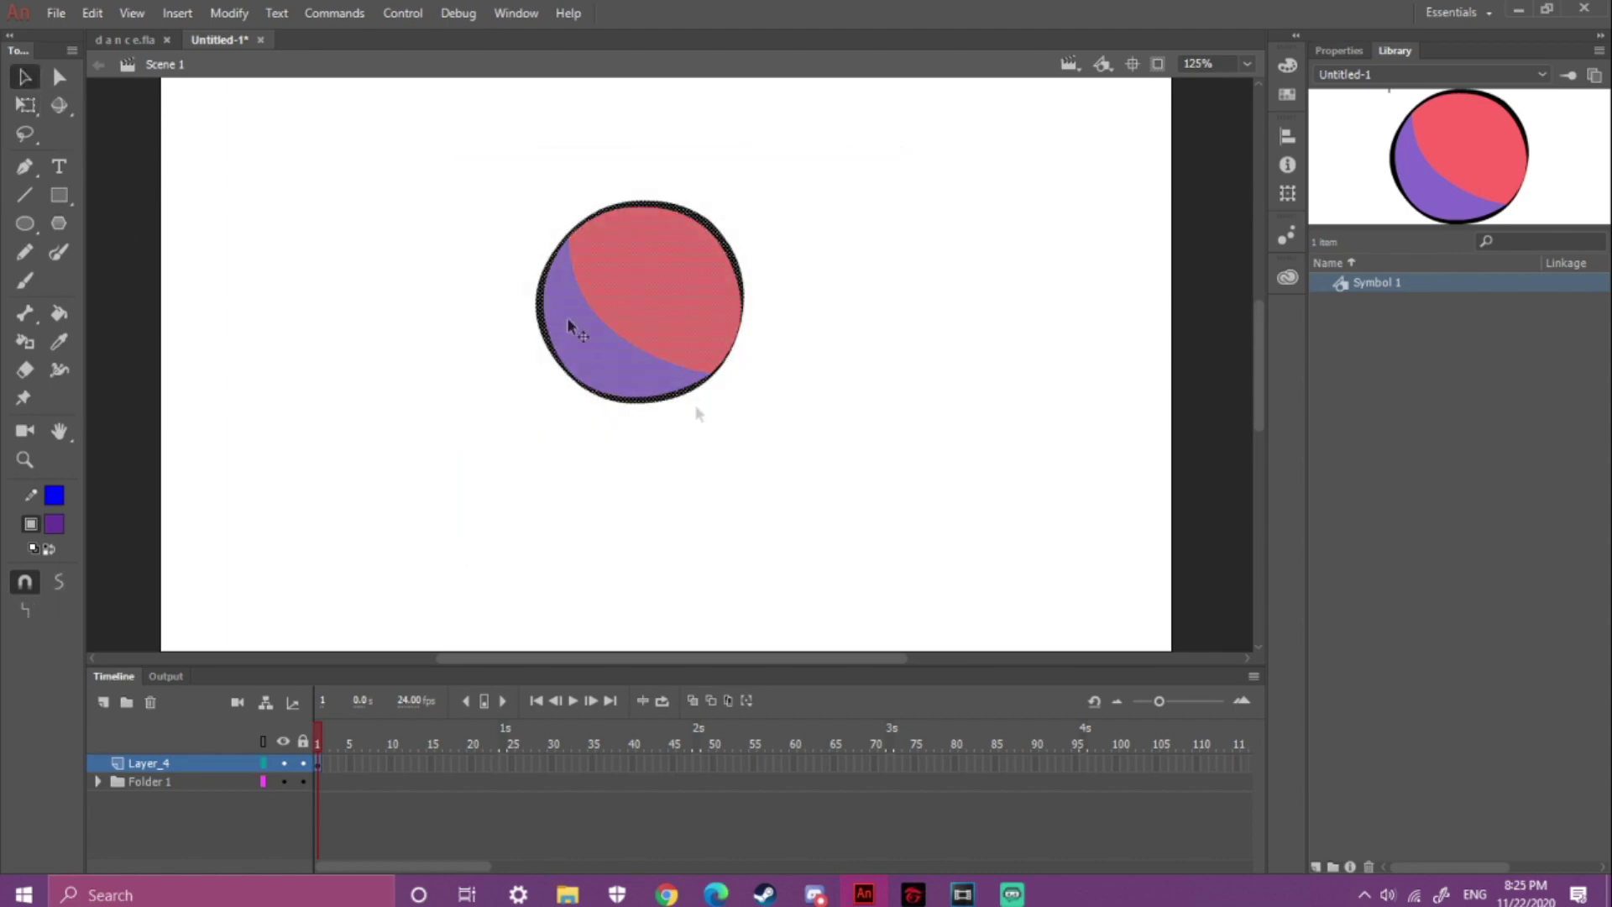
{"action": "right_click", "coordinate": [631, 285]}
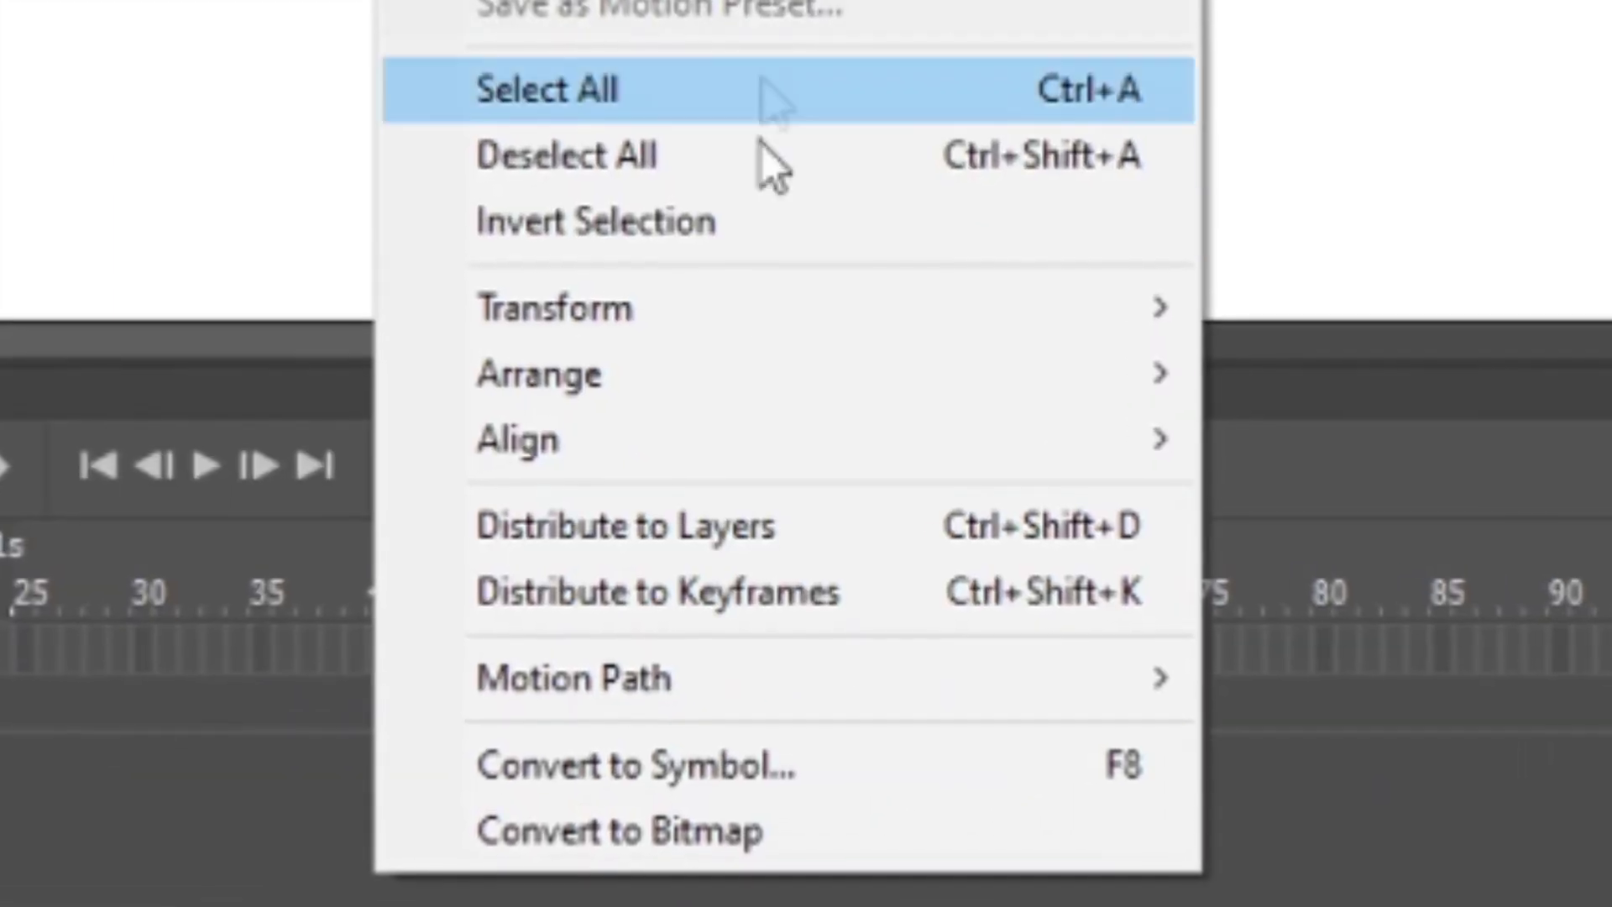
{"action": "left_click", "coordinate": [716, 797]}
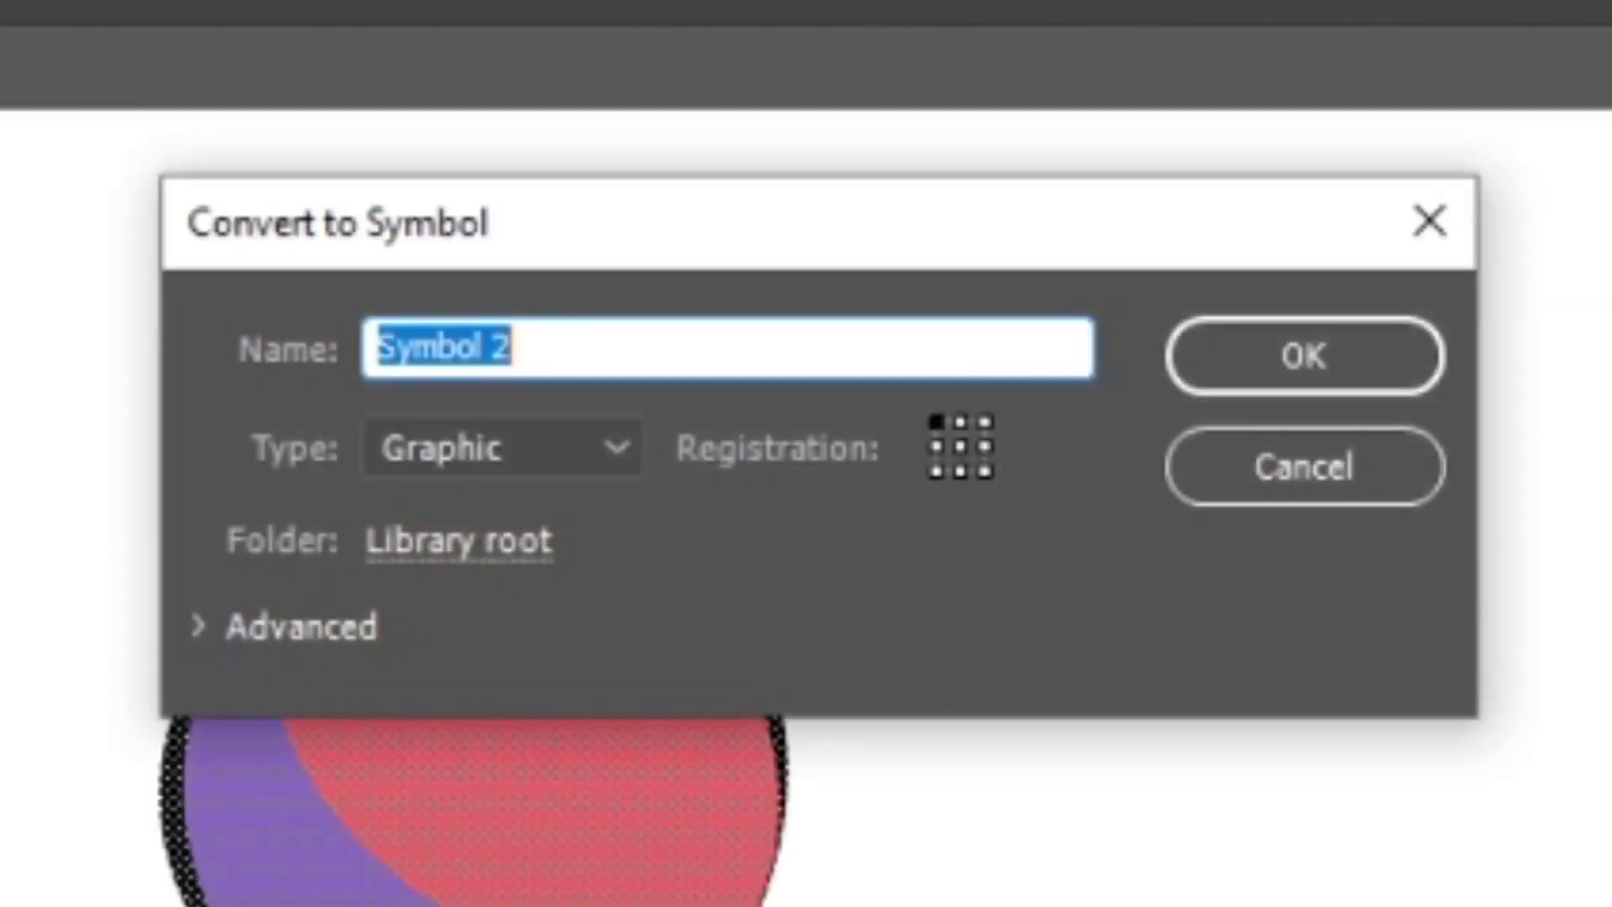
{"action": "left_click", "coordinate": [605, 450]}
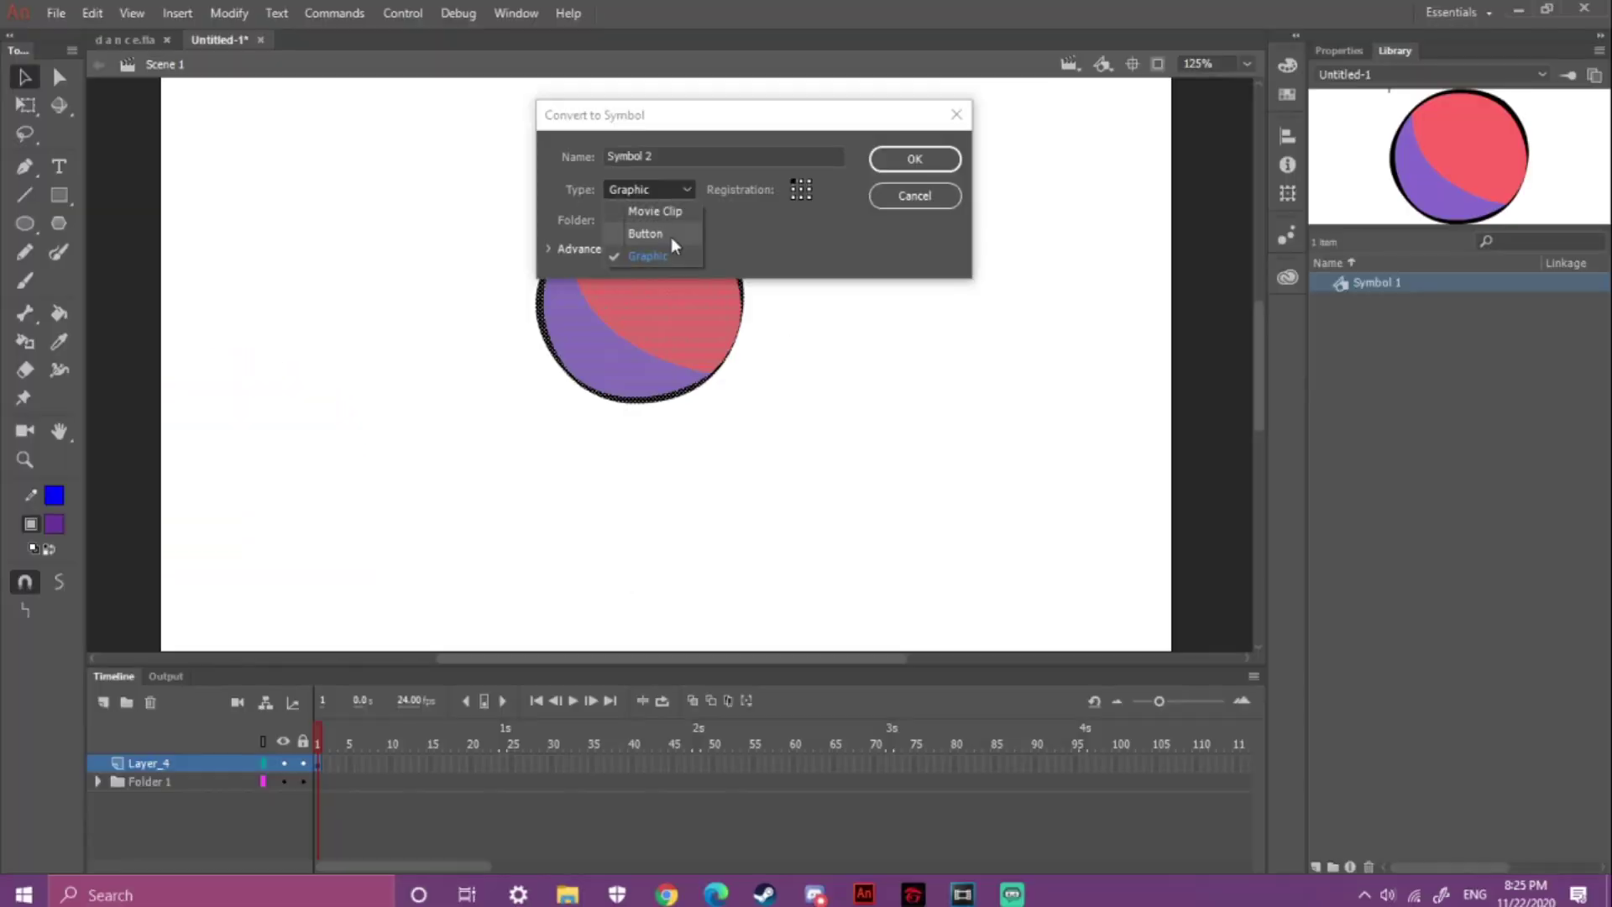
{"action": "left_click", "coordinate": [647, 233]}
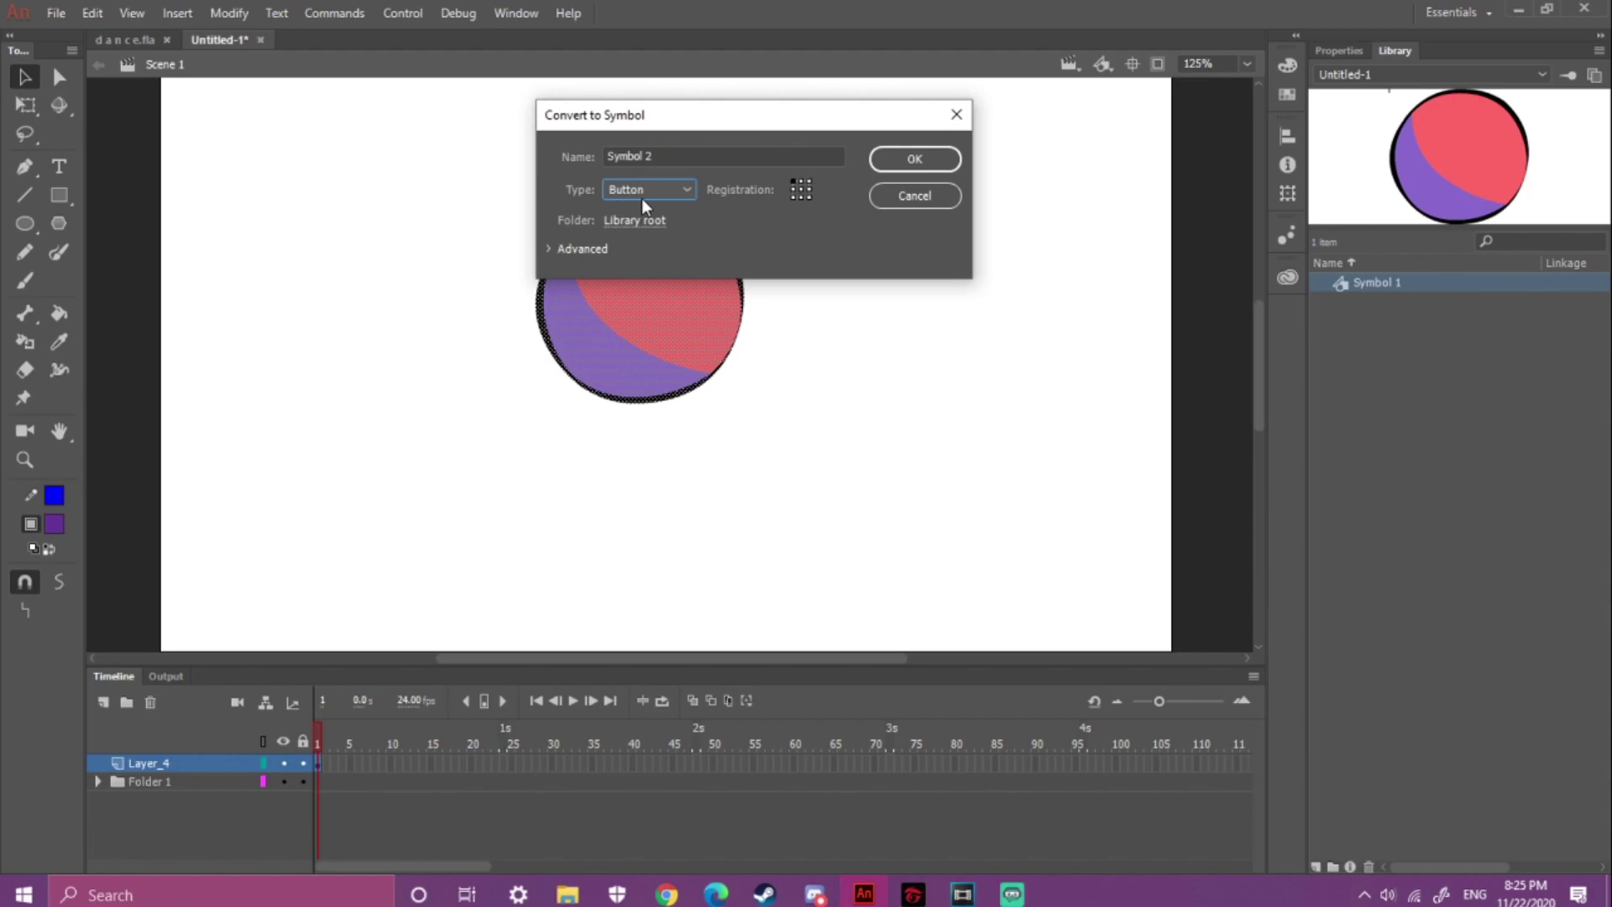
{"action": "left_click", "coordinate": [667, 188]}
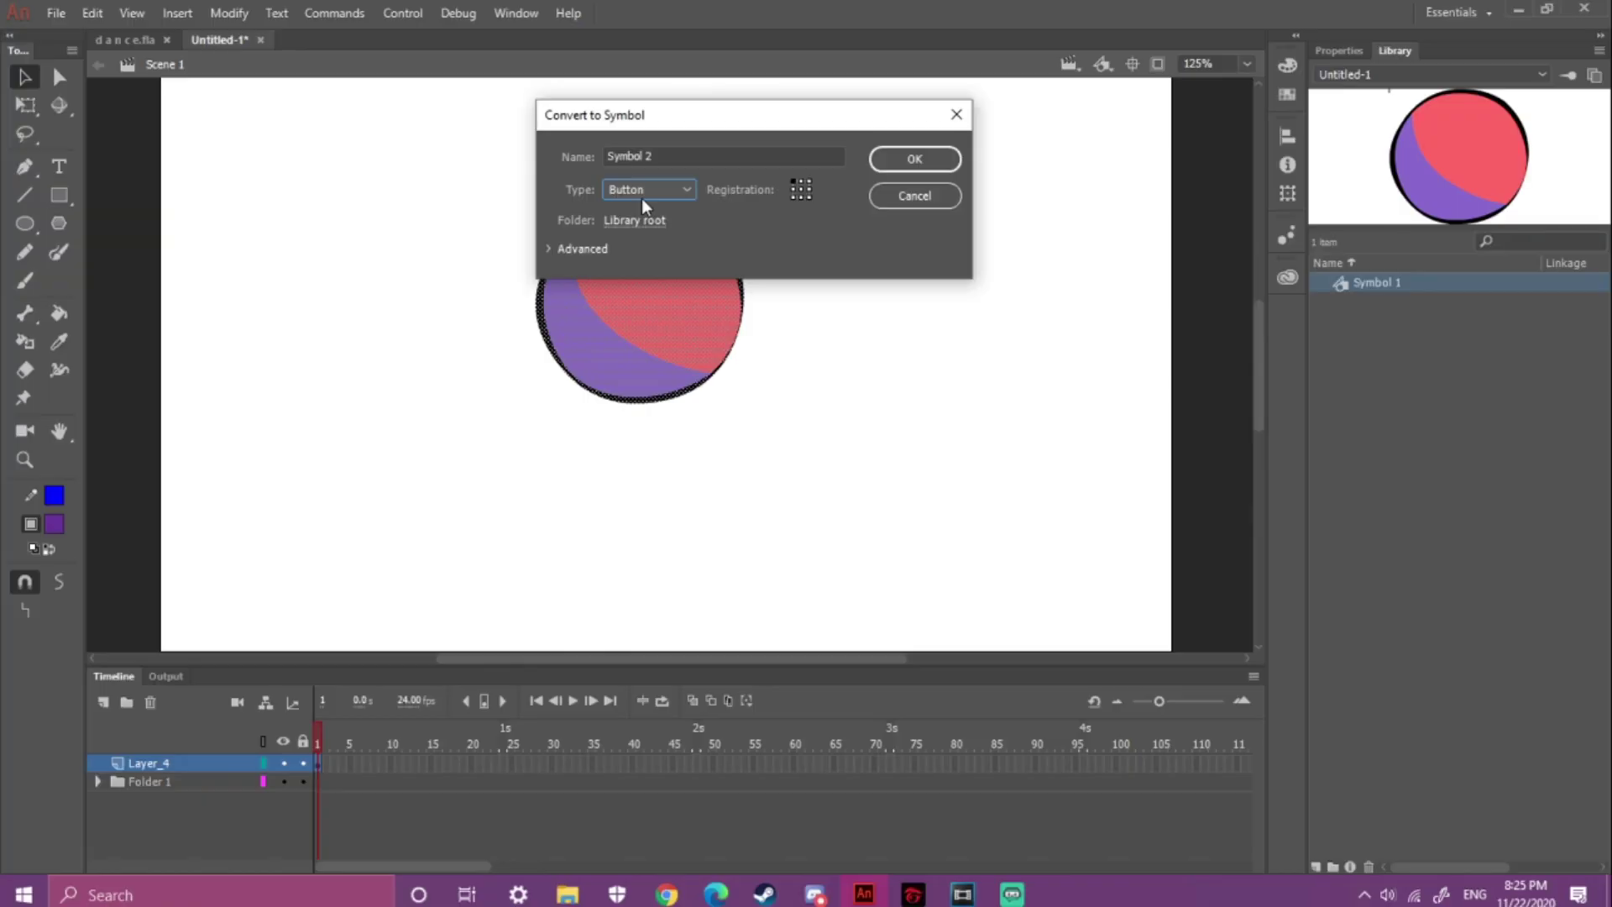
{"action": "left_click", "coordinate": [666, 189]}
{"action": "left_click", "coordinate": [668, 213]}
{"action": "left_click", "coordinate": [883, 168]}
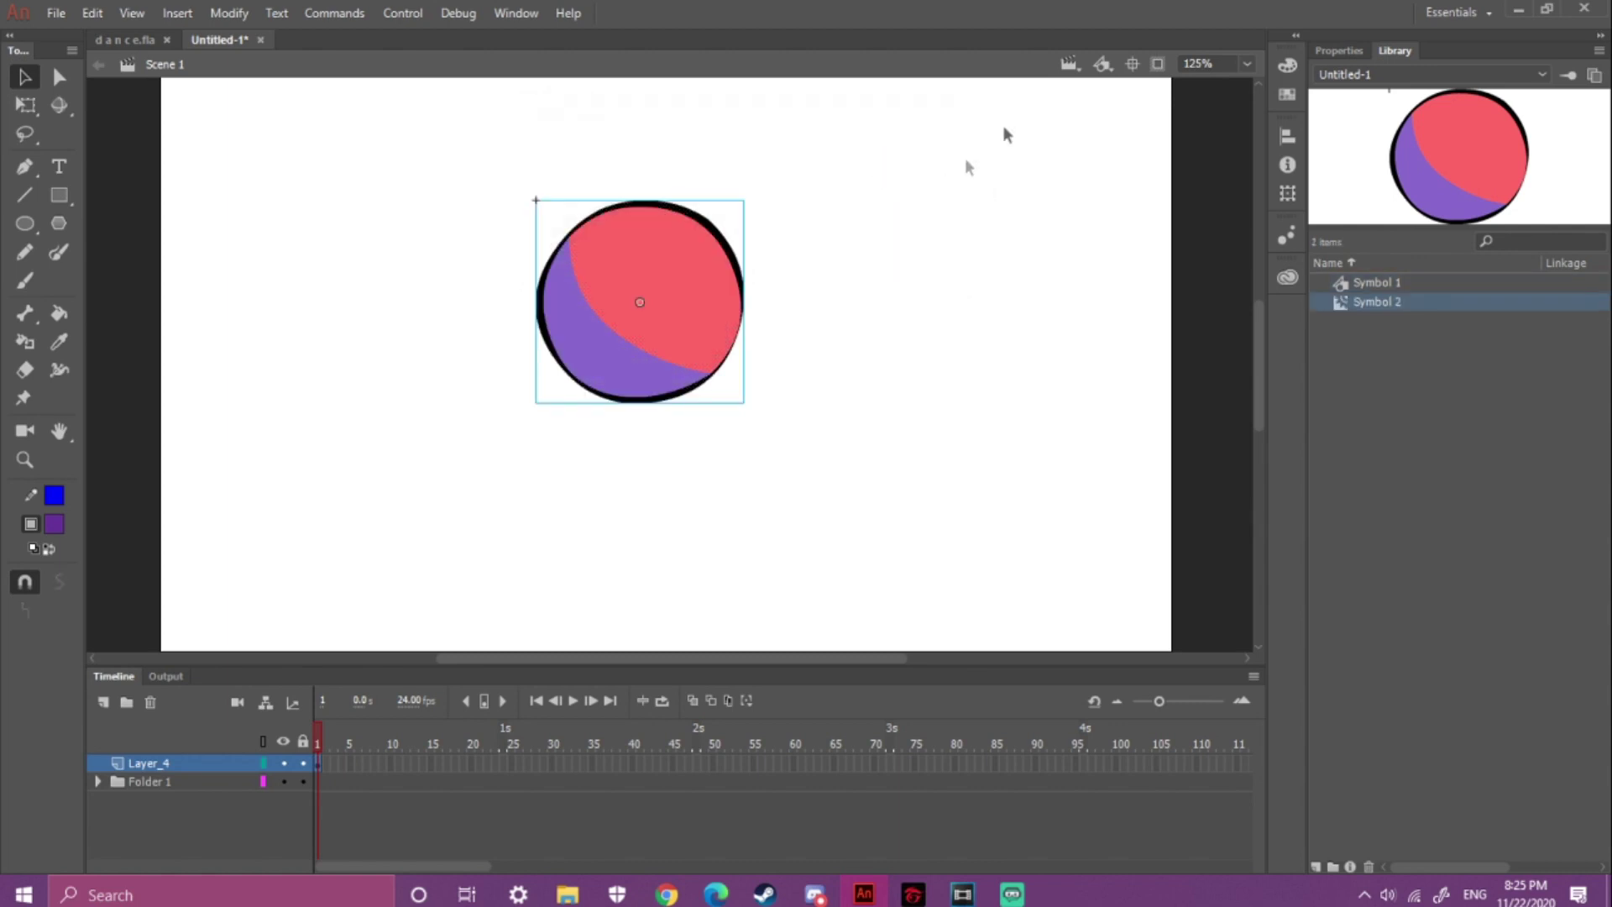
- Apply a Drop Shadow filter to the Symbol 2 ball instance and adjust the filter's settings
{"action": "left_click", "coordinate": [1361, 51]}
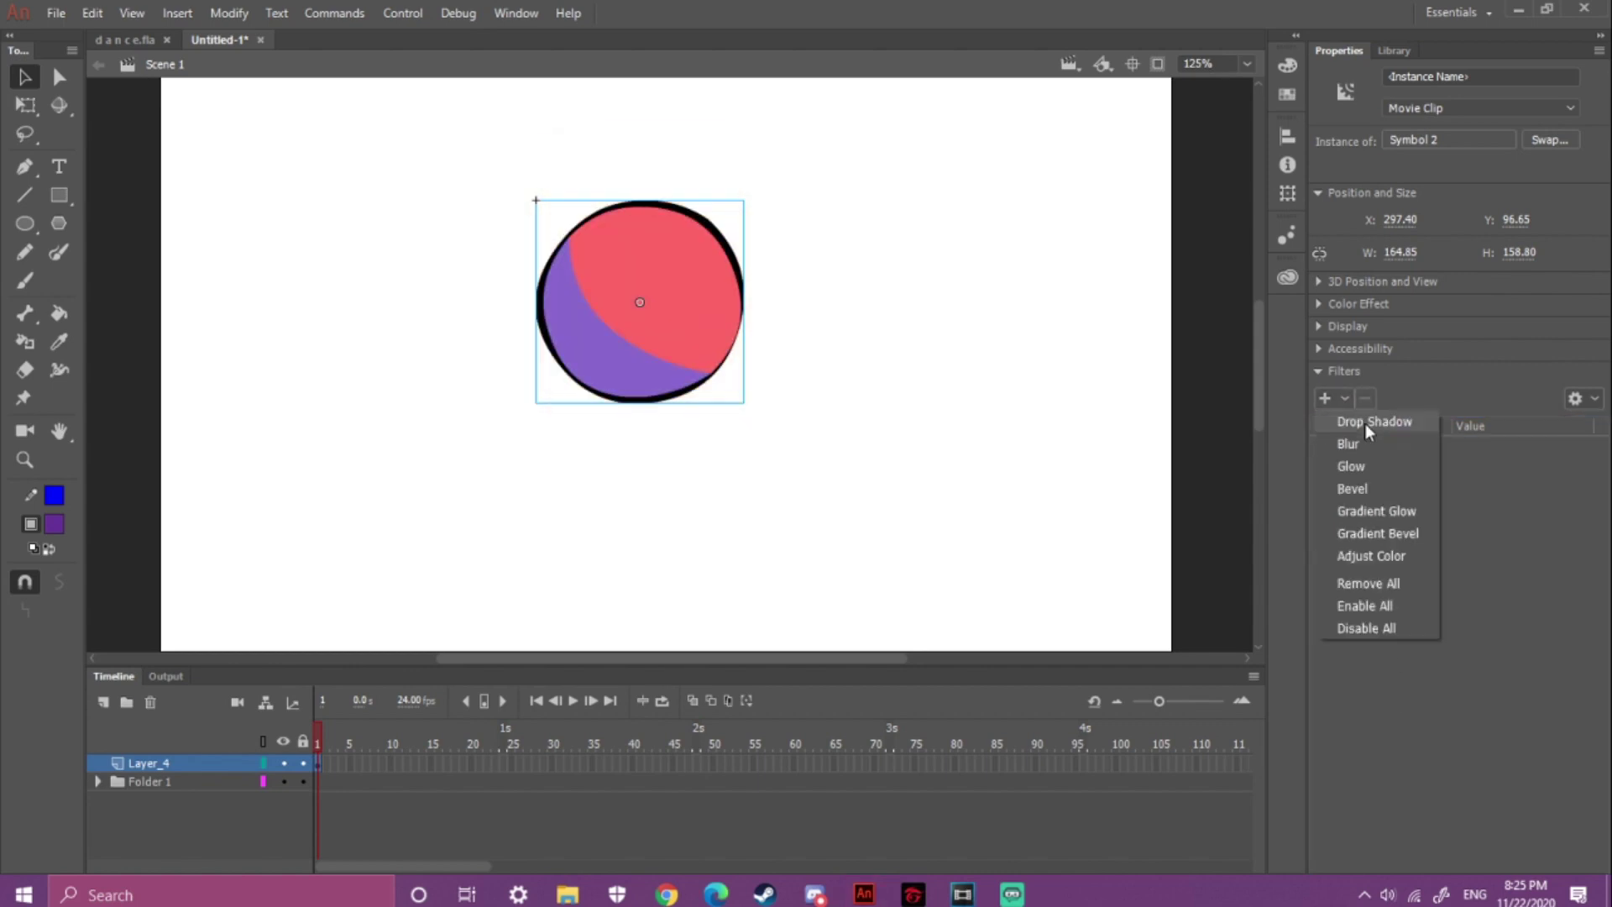
{"action": "left_click", "coordinate": [1367, 425]}
{"action": "left_click_drag", "start_coordinate": [1461, 484], "coordinate": [1493, 493]}
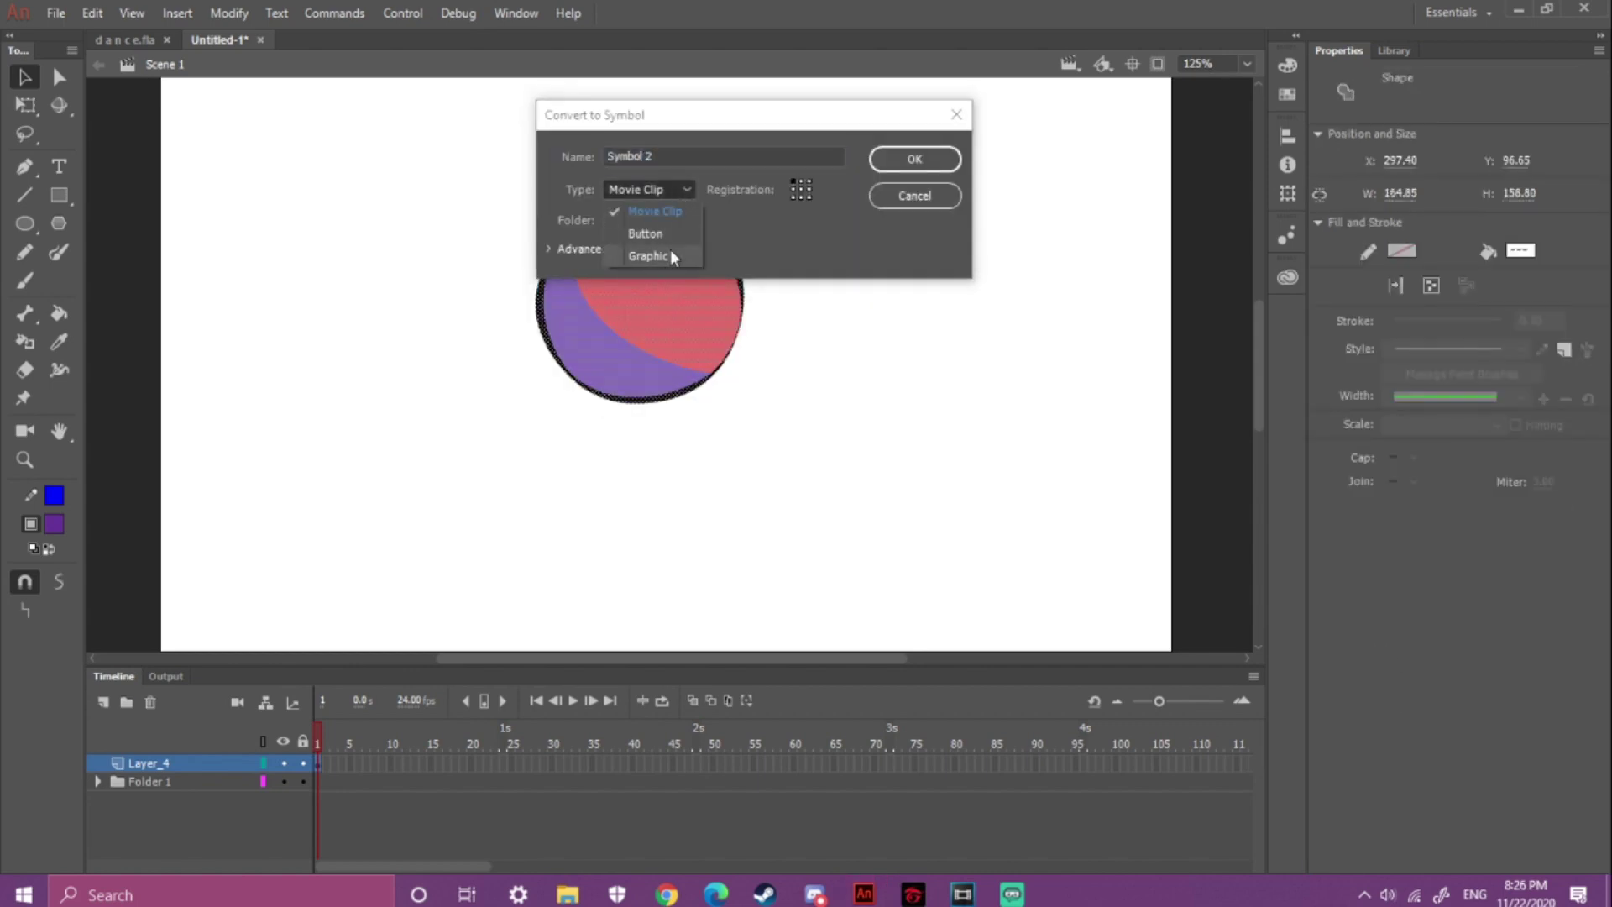
- Convert the ball artwork to a Graphic symbol instead and open the ball instance for editing
{"action": "left_click", "coordinate": [670, 252]}
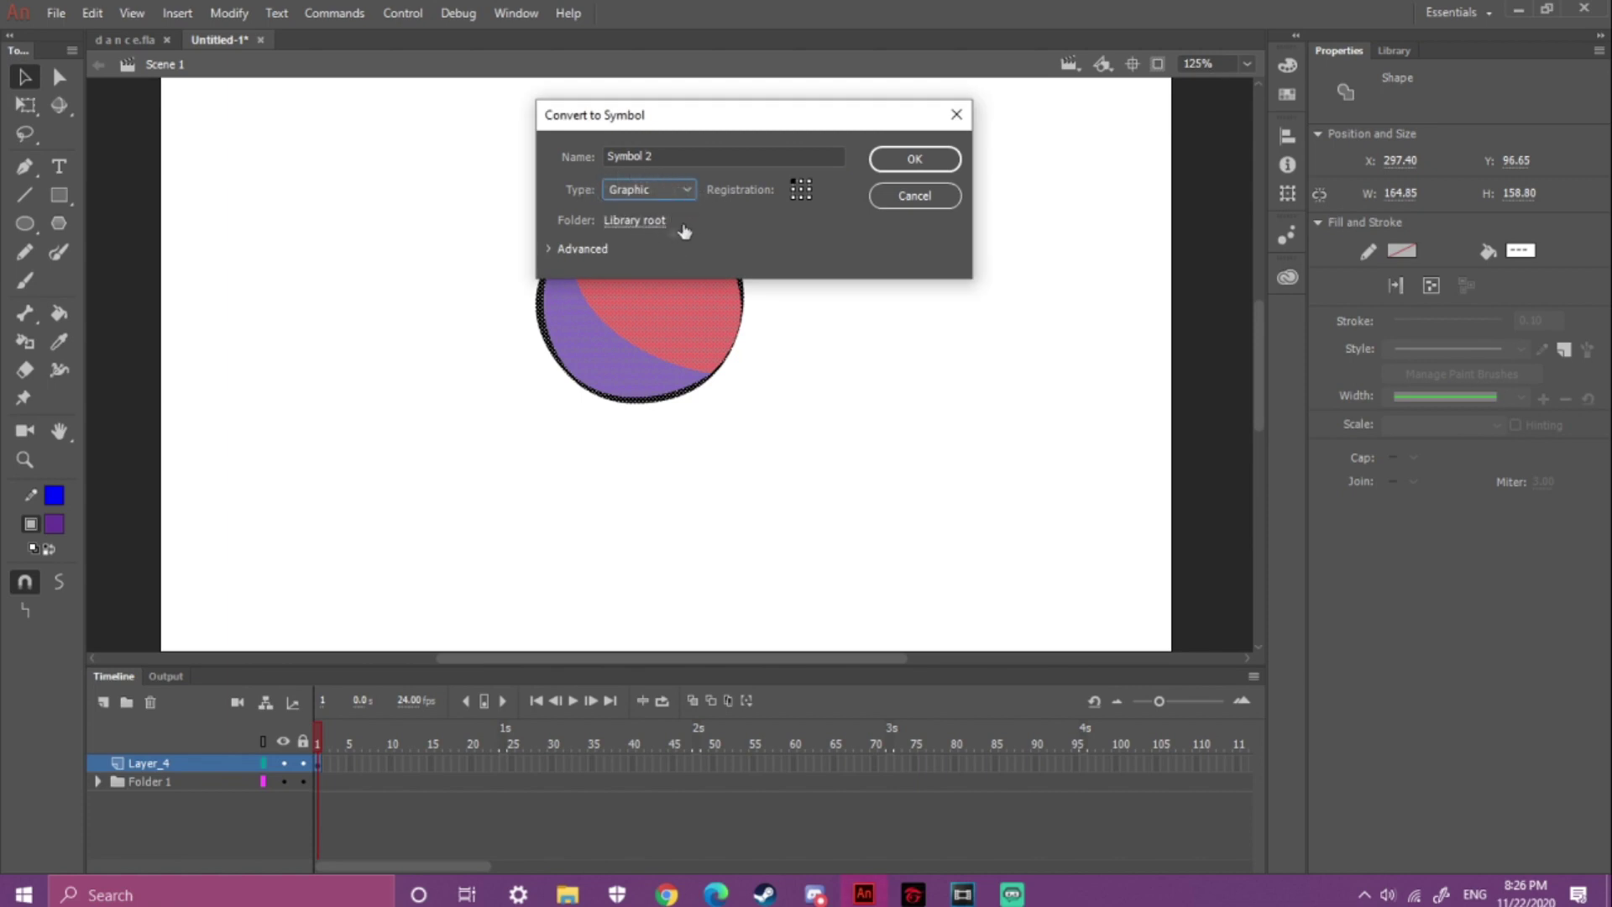
{"action": "left_click", "coordinate": [900, 162]}
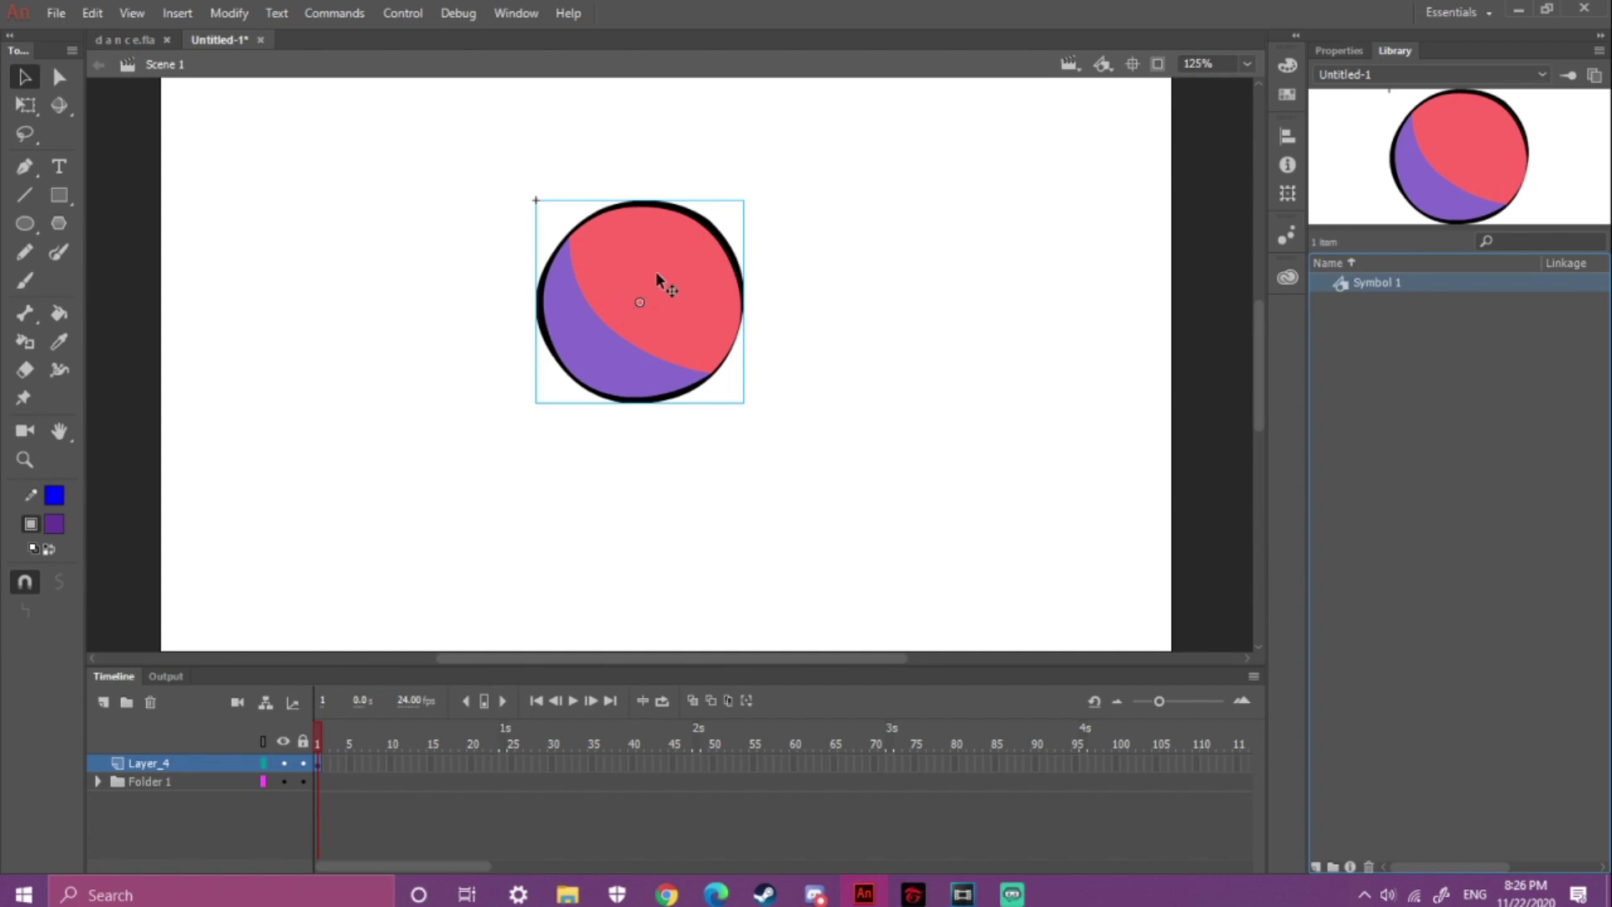
{"action": "double_click", "coordinate": [678, 254]}
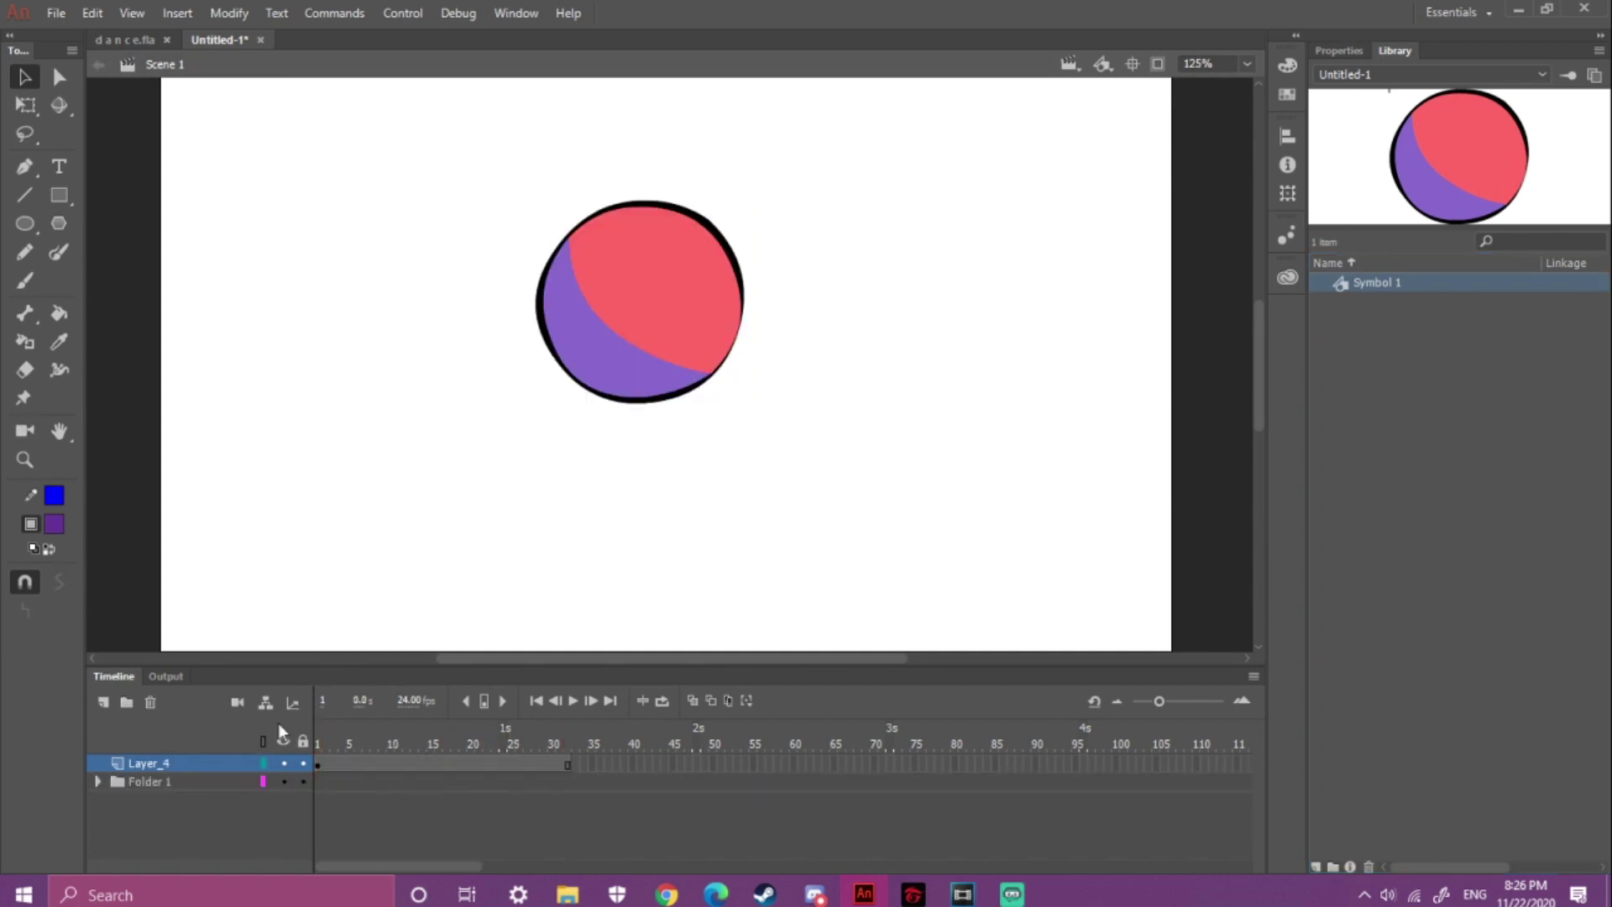
- Play Layer_4 and place an instance of Symbol 1 from the Library on the left half of the stage
{"action": "key", "text": "Return"}
{"action": "left_click_drag", "start_coordinate": [1375, 284], "coordinate": [405, 301]}
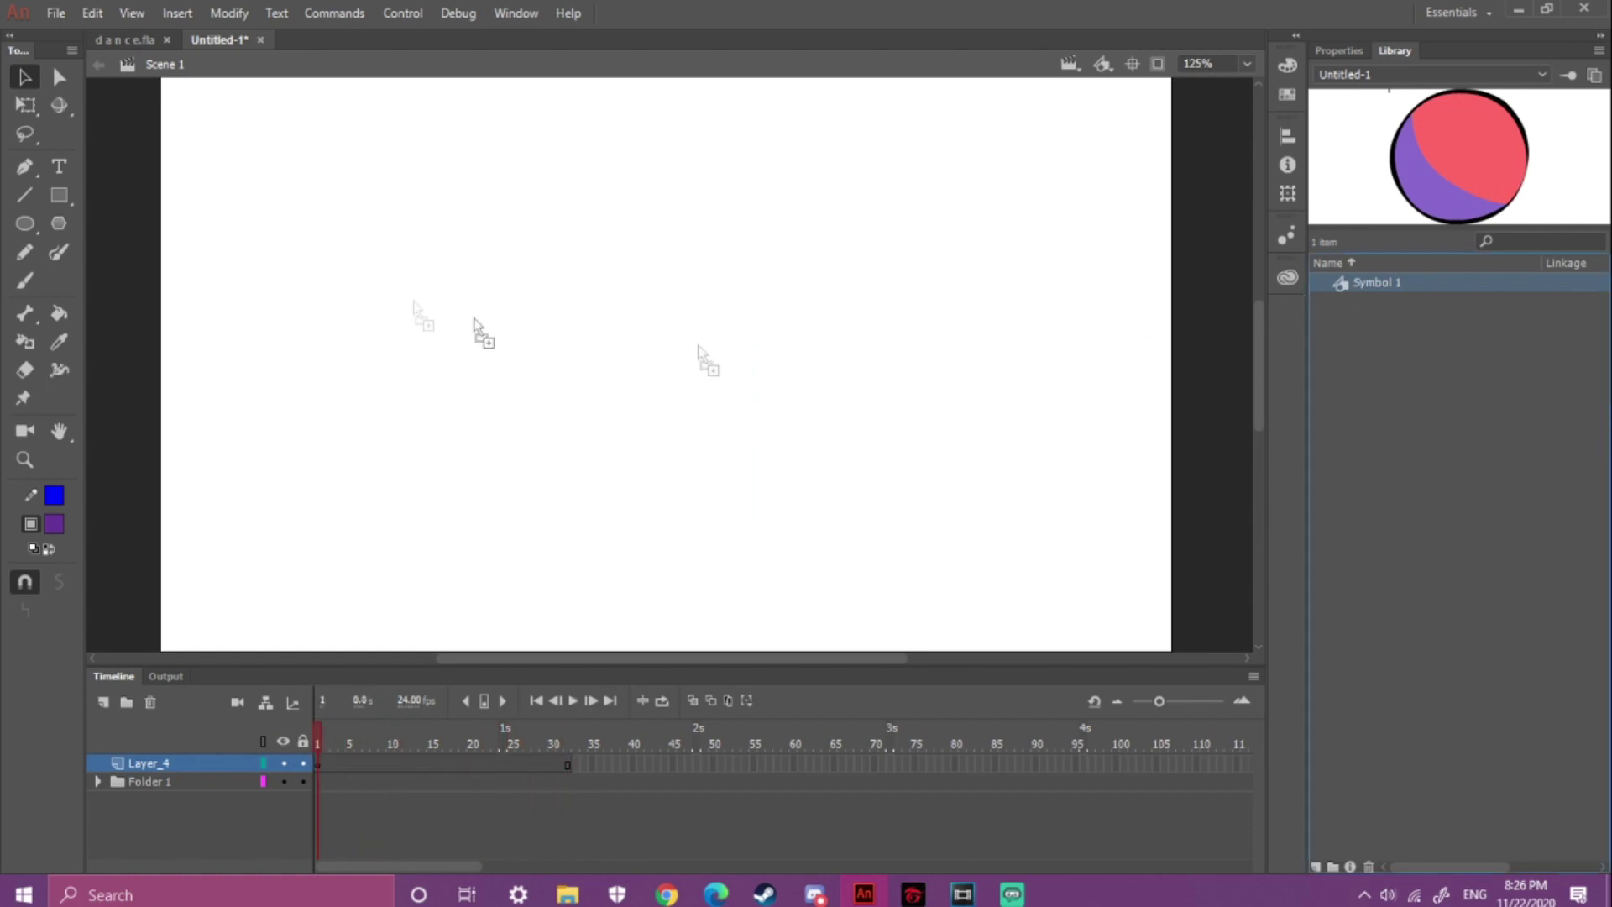
{"action": "mouse_move", "coordinate": [1375, 284]}
{"action": "left_mouse_down"}
{"action": "mouse_move", "coordinate": [822, 368]}
{"action": "mouse_move", "coordinate": [718, 361]}
{"action": "mouse_move", "coordinate": [695, 230]}
{"action": "mouse_move", "coordinate": [642, 407]}
{"action": "mouse_move", "coordinate": [781, 374]}
{"action": "mouse_move", "coordinate": [522, 334]}
{"action": "left_mouse_up"}
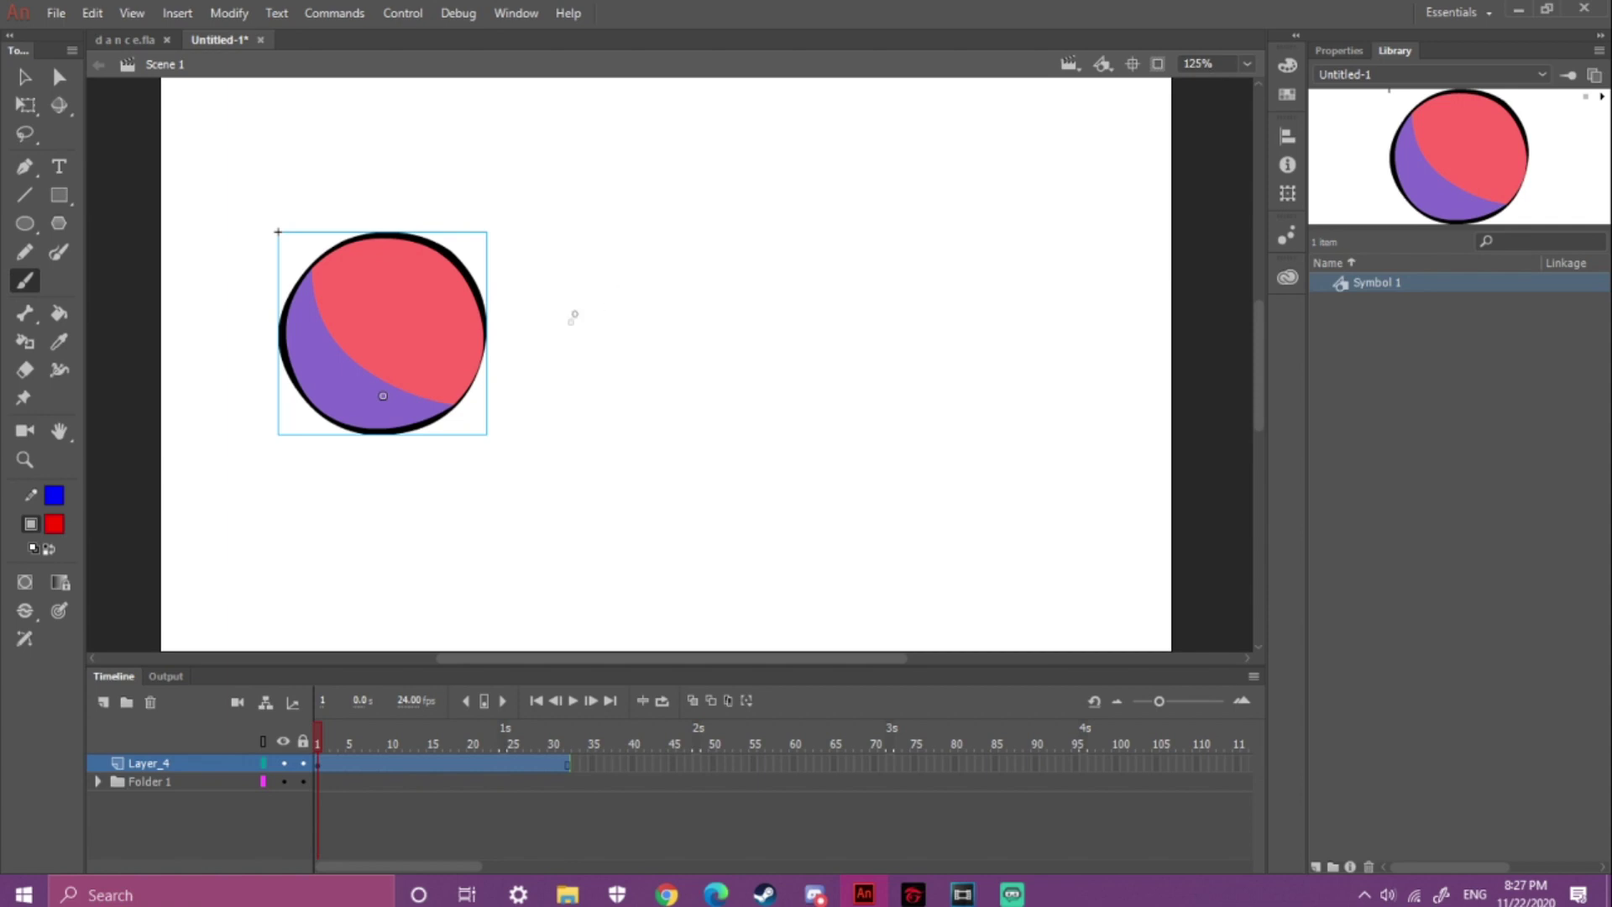
- Try brushing a red arrow beside the ball, with a small smiley above it, to mark the ball's travel
{"action": "left_click_drag", "start_coordinate": [887, 332], "coordinate": [939, 352]}
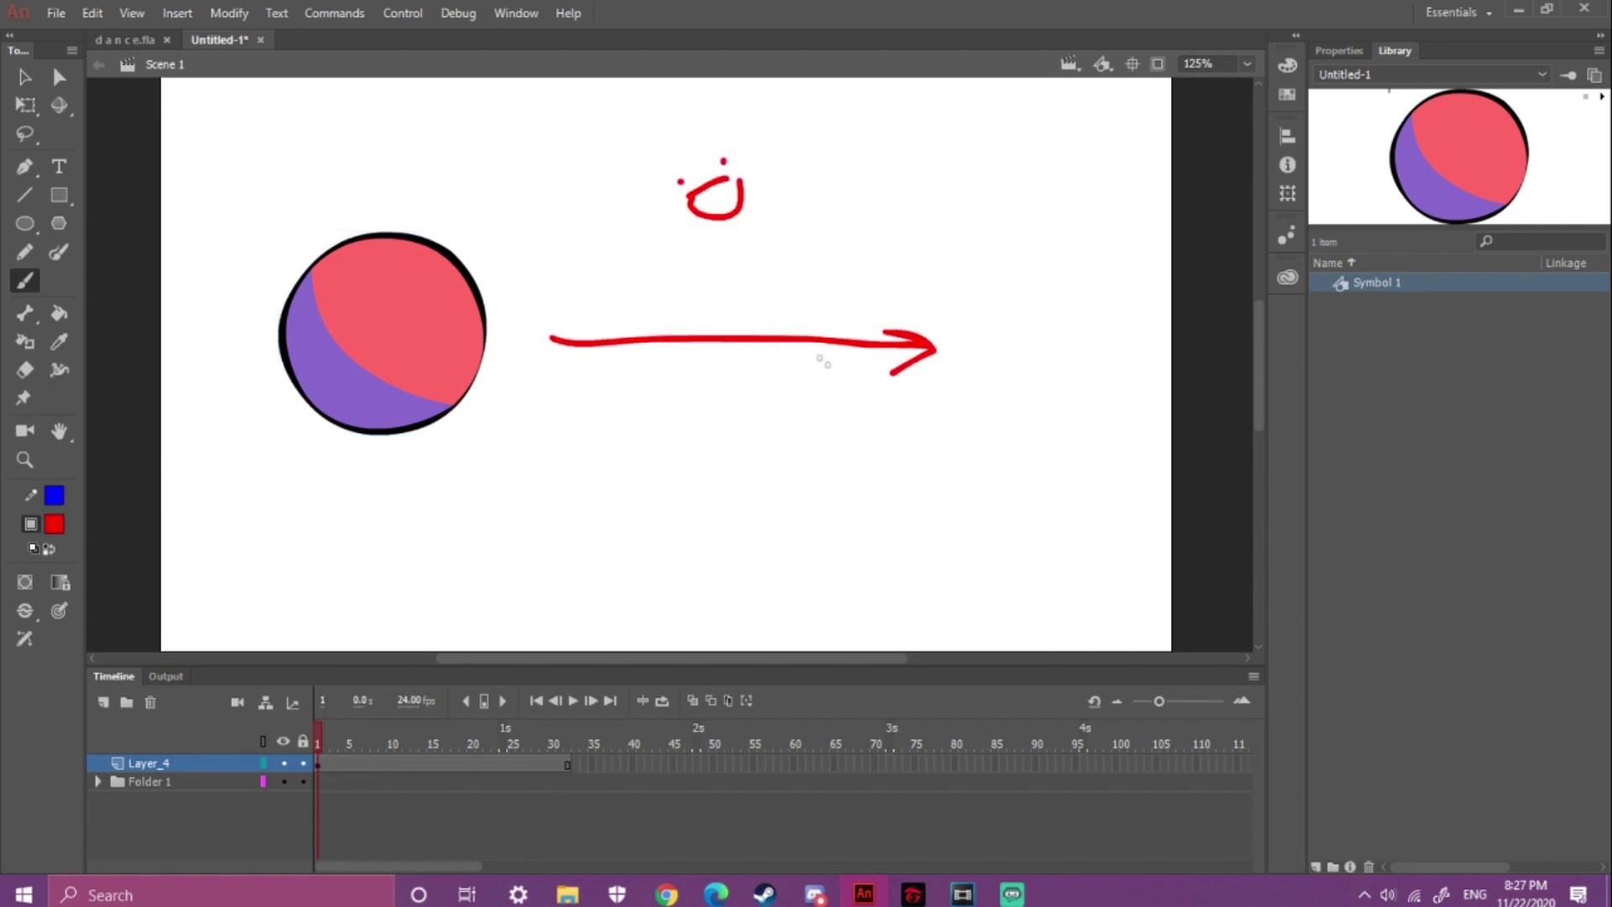
{"action": "key", "text": "ctrl+z"}
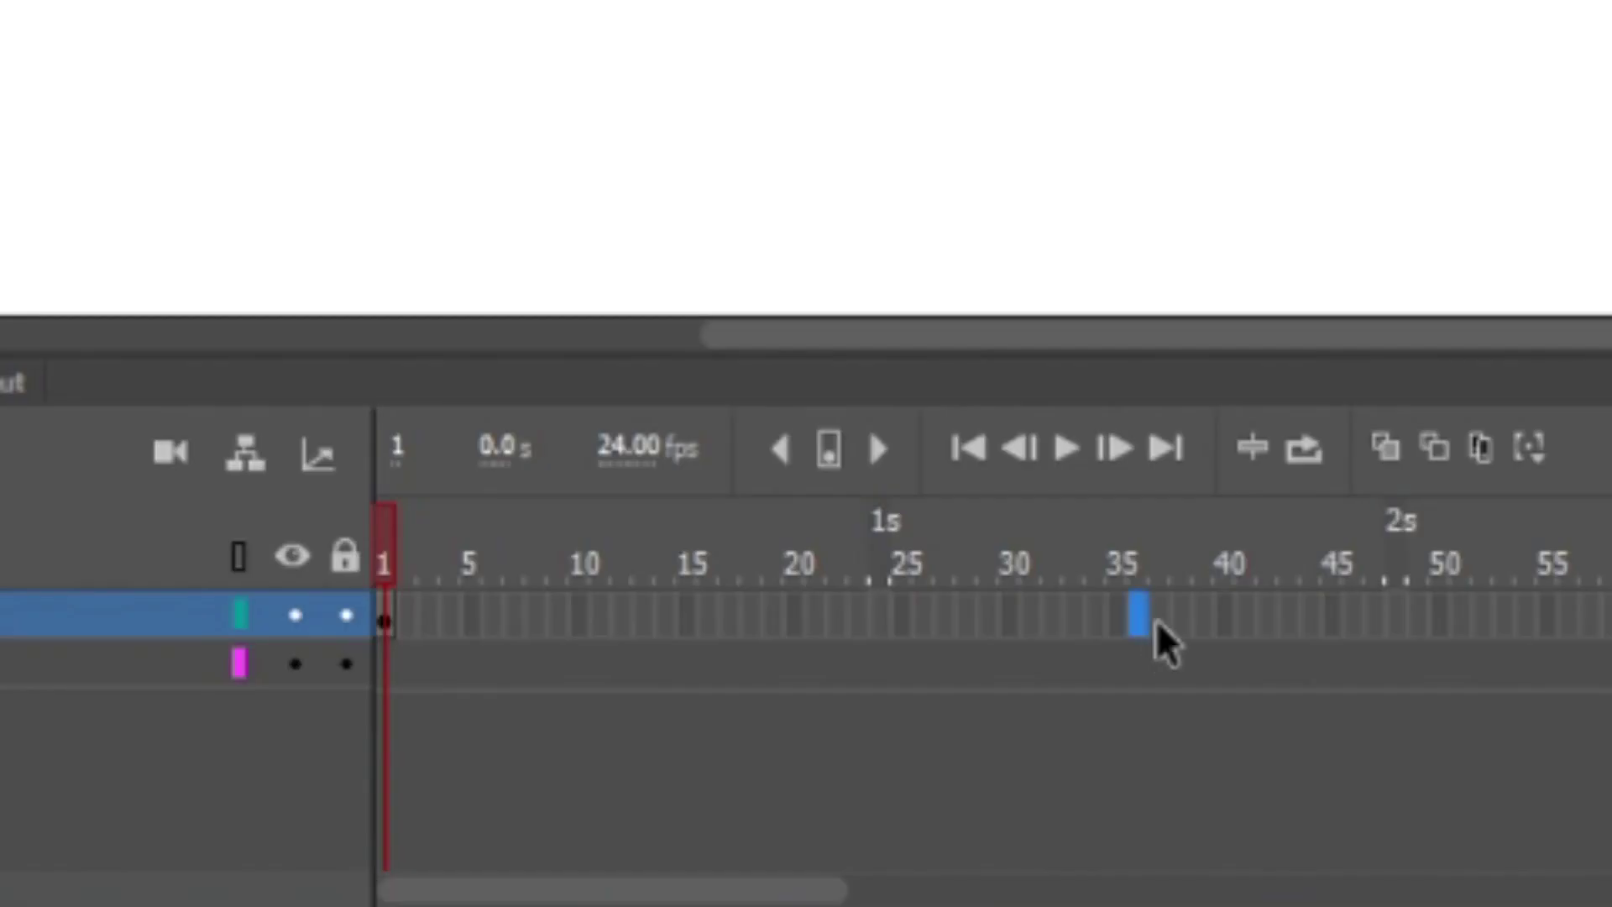
- Add a Layer_4 keyframe at frame 36 with the ball moved across to the stage's right side, and create a classic tween leading to it
{"action": "key", "text": "F6"}
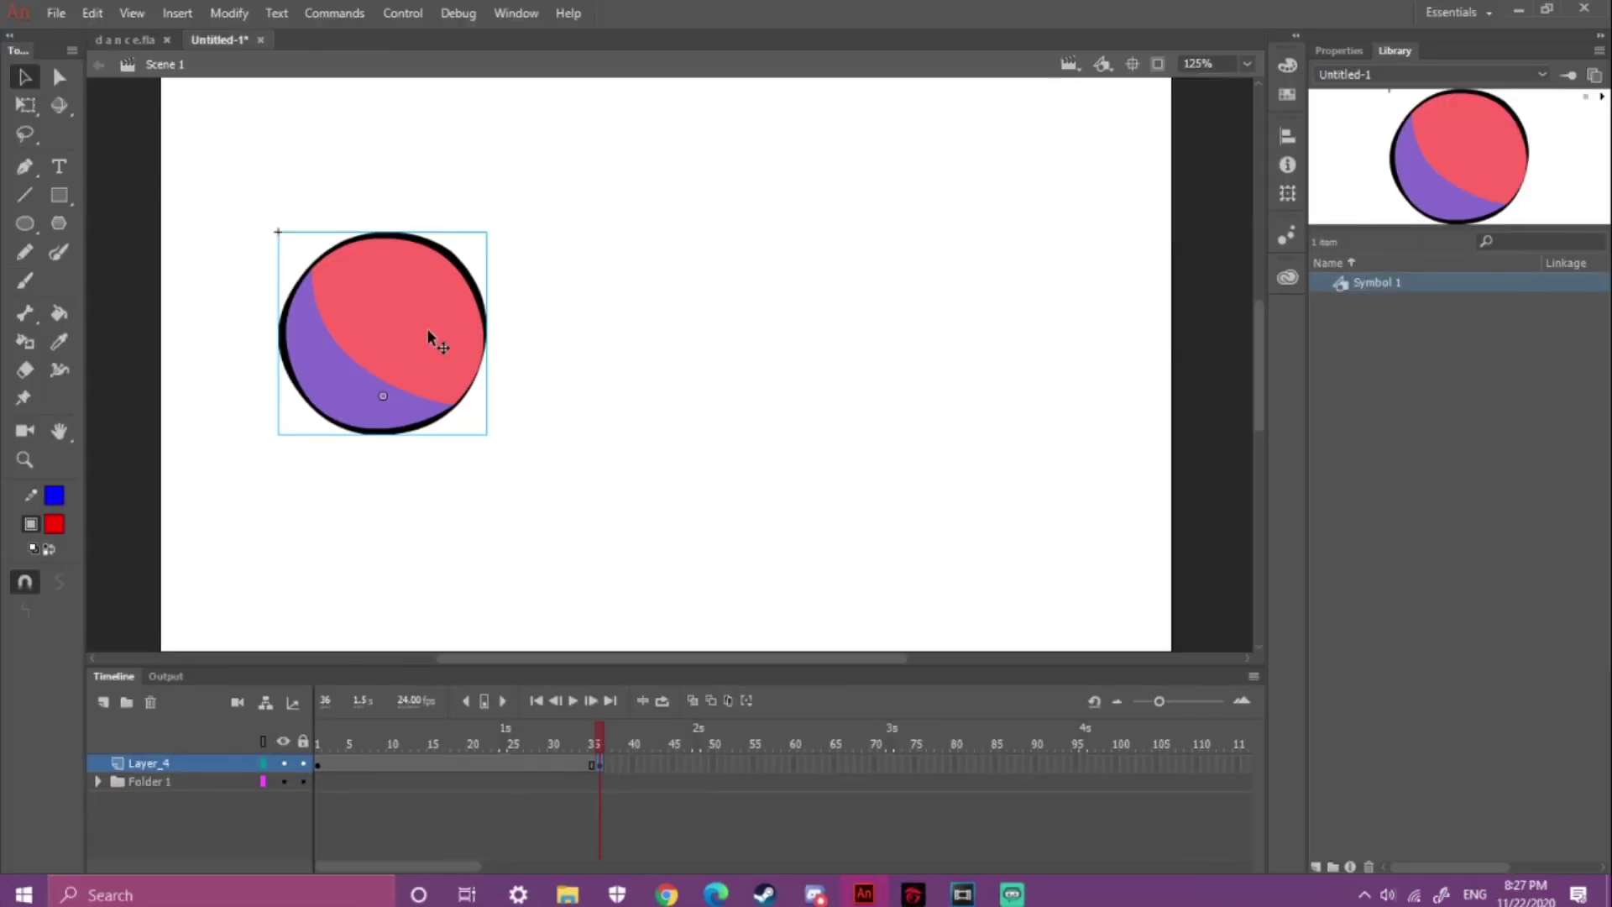
{"action": "left_click_drag", "start_coordinate": [426, 329], "coordinate": [964, 375]}
{"action": "right_click", "coordinate": [470, 762]}
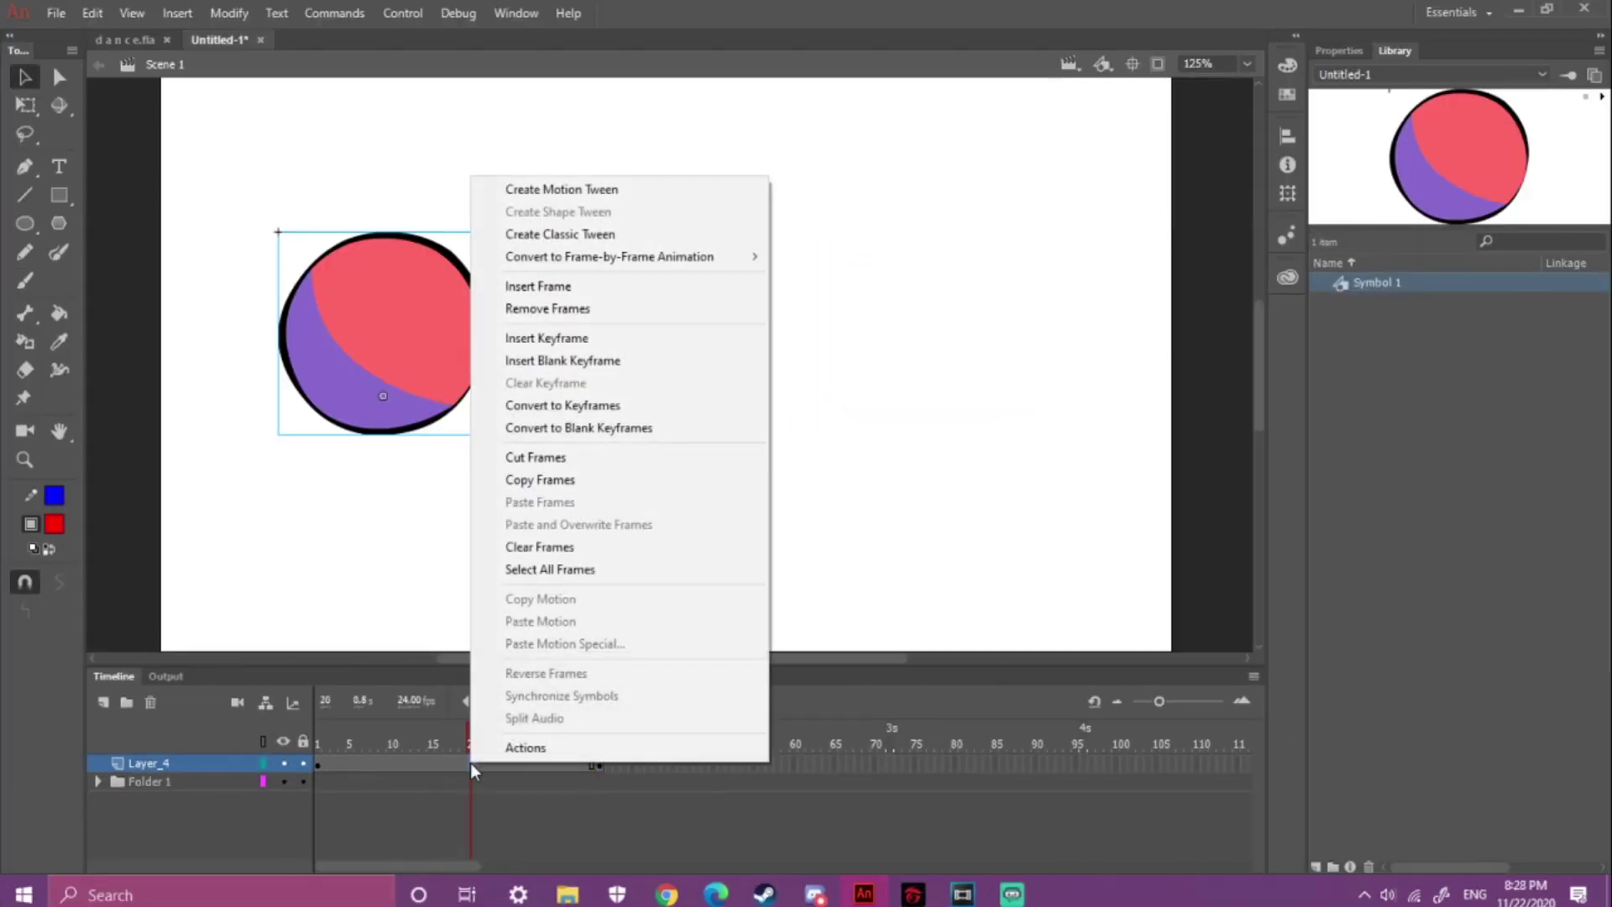
{"action": "left_click", "coordinate": [589, 235]}
{"action": "left_click_drag", "start_coordinate": [424, 742], "coordinate": [289, 744]}
{"action": "key", "text": "Return"}
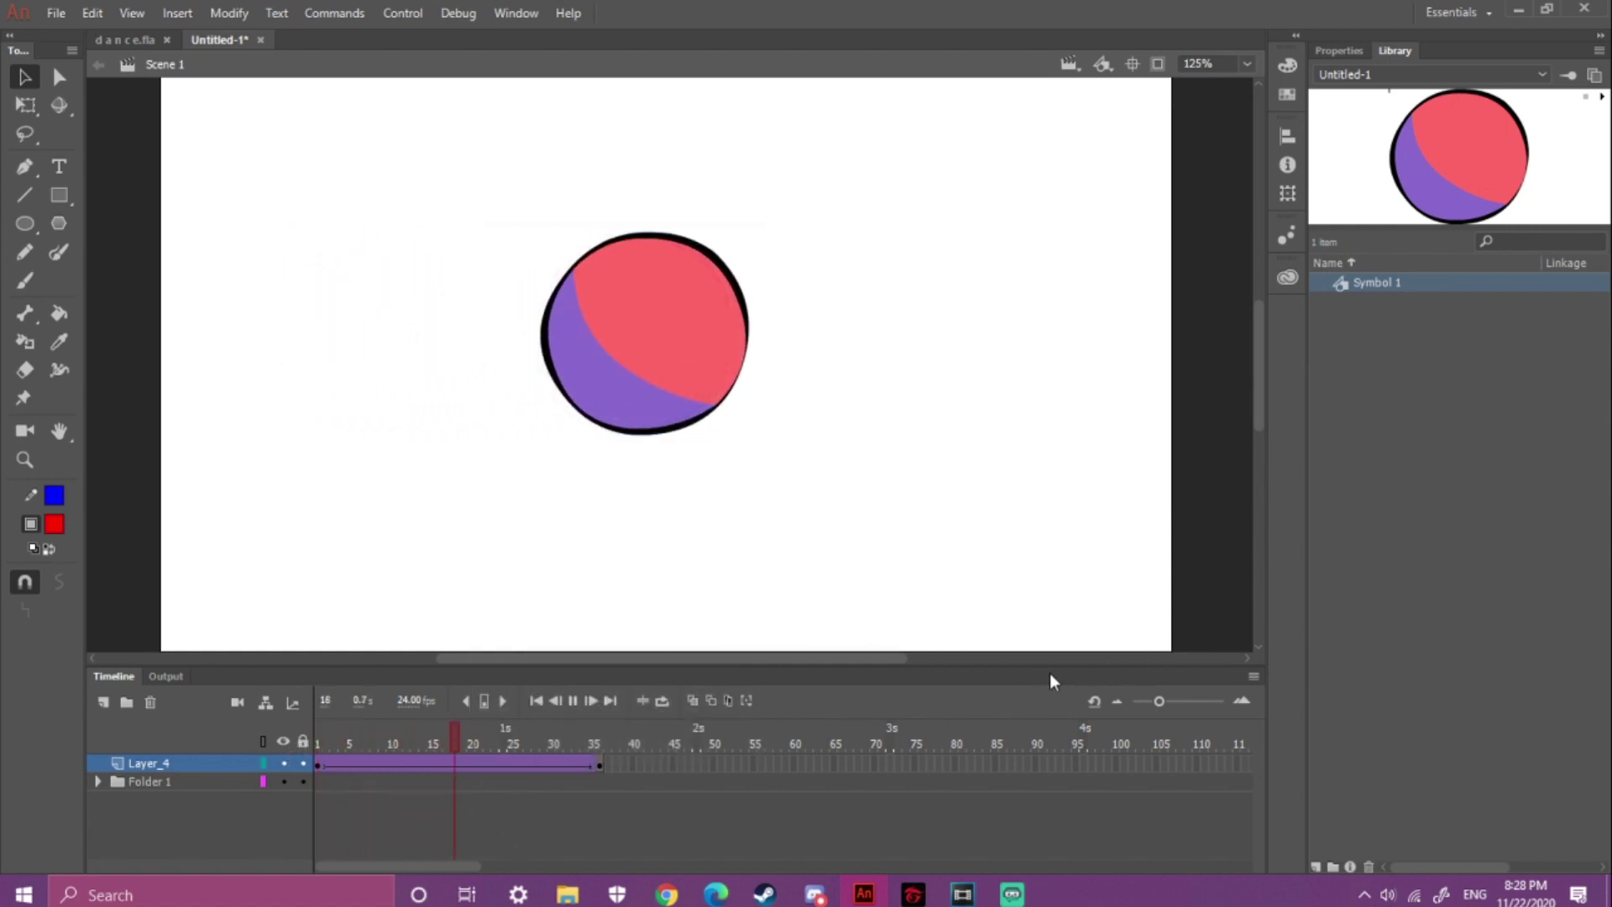
- Set the classic tween's easing to Ease In Quad and play the ball's movement from frame 1
{"action": "left_click", "coordinate": [1340, 51]}
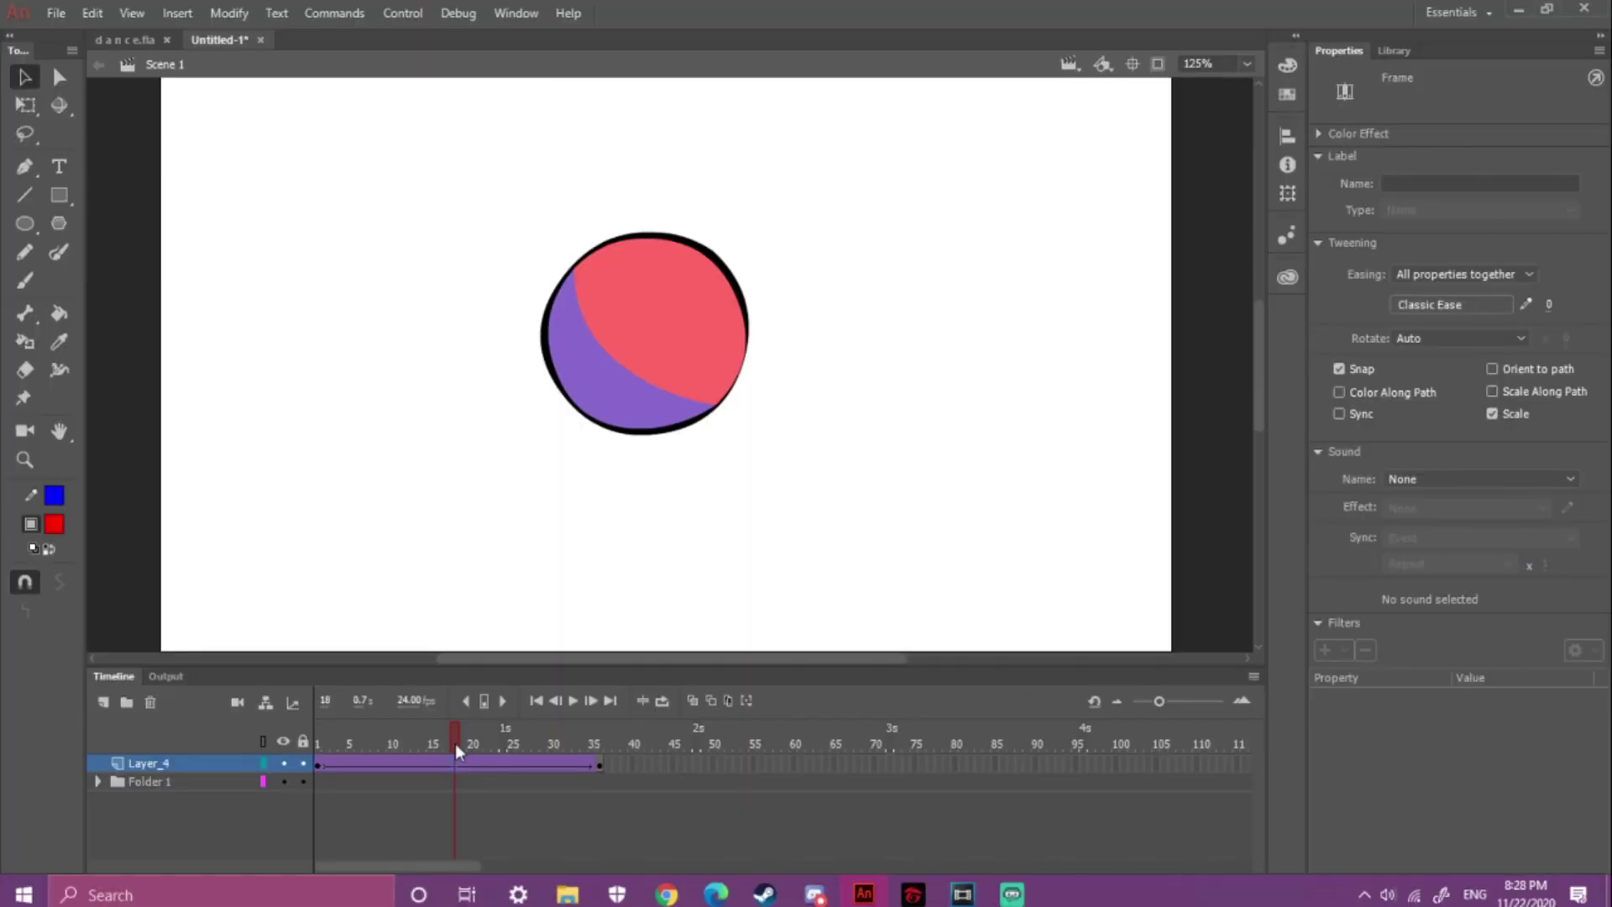
{"action": "left_click_drag", "start_coordinate": [455, 743], "coordinate": [320, 747]}
{"action": "left_click", "coordinate": [455, 763]}
{"action": "left_click", "coordinate": [1480, 306]}
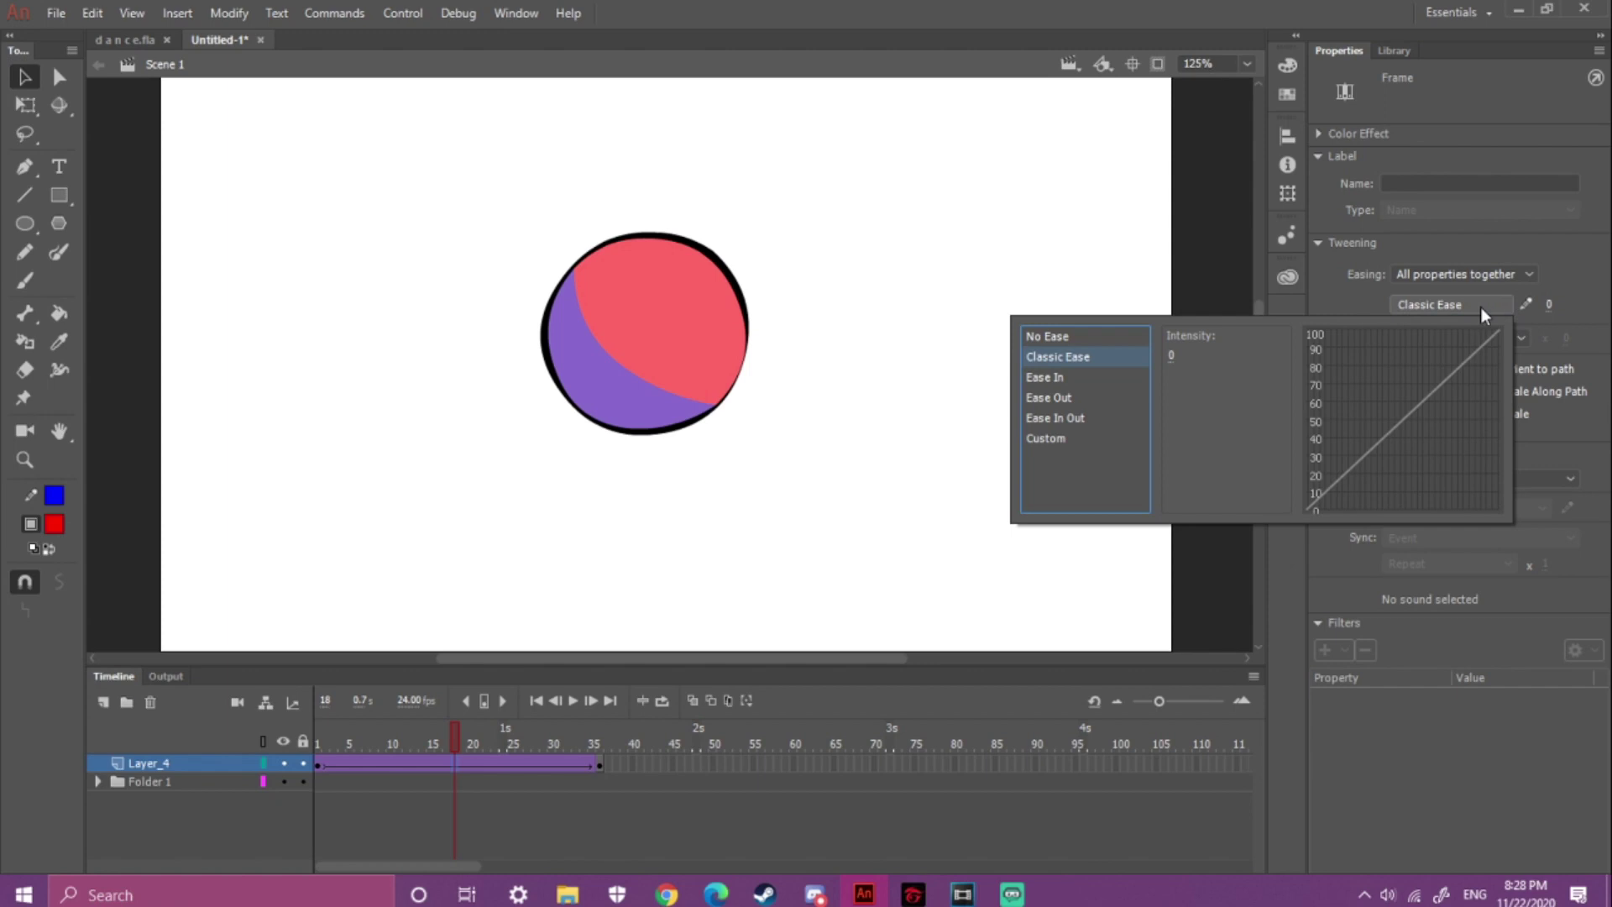
{"action": "left_click", "coordinate": [1056, 379]}
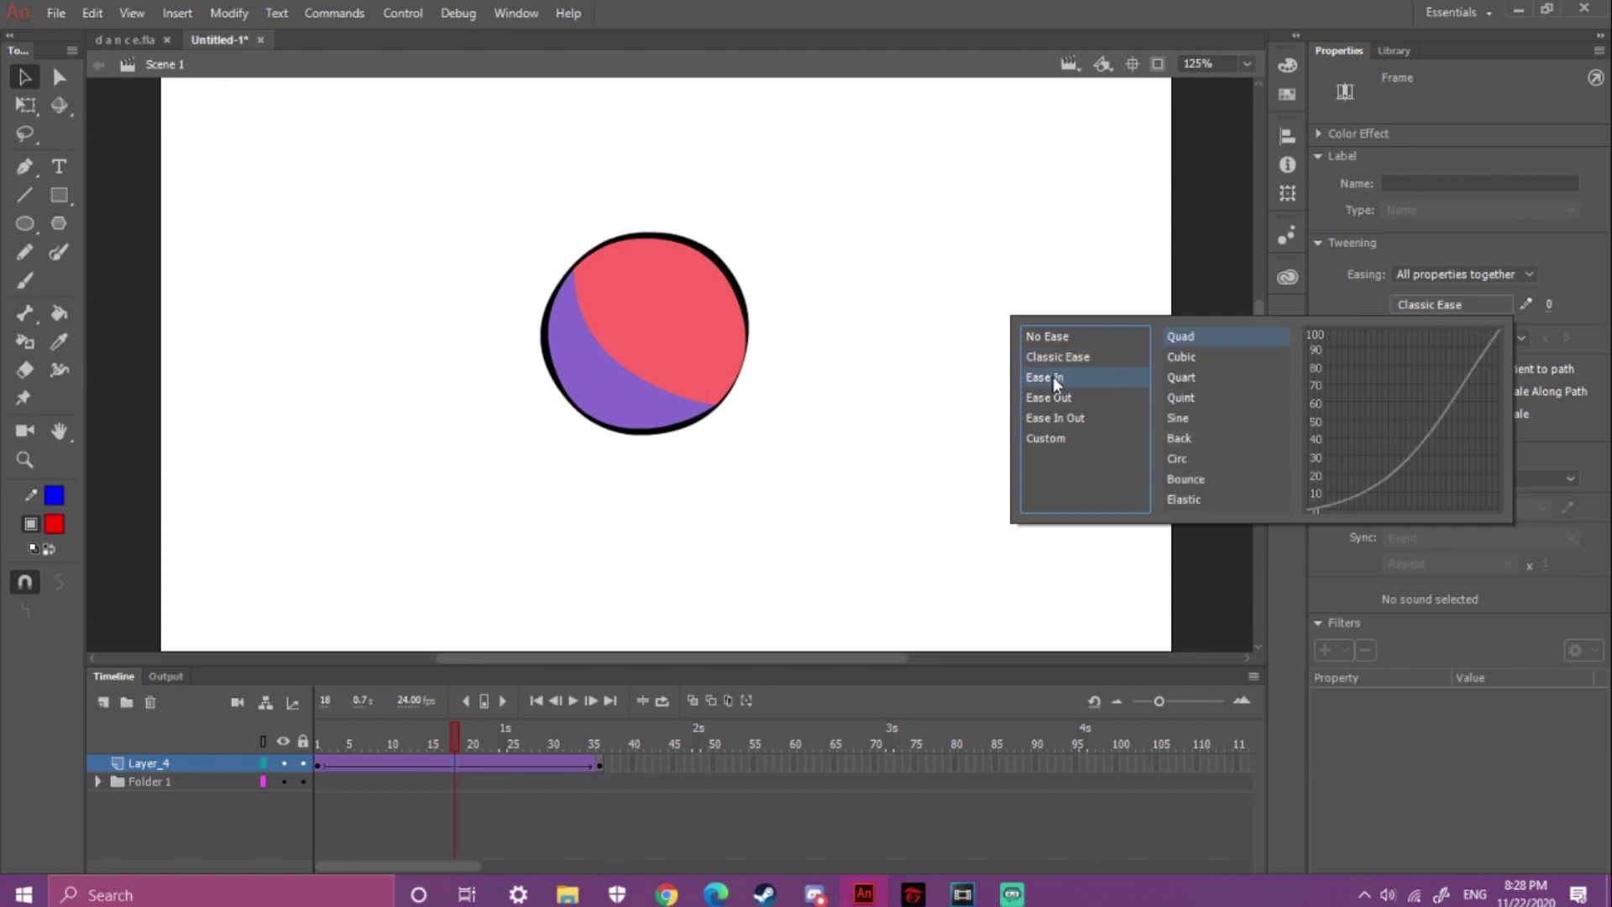
{"action": "left_click", "coordinate": [1201, 346]}
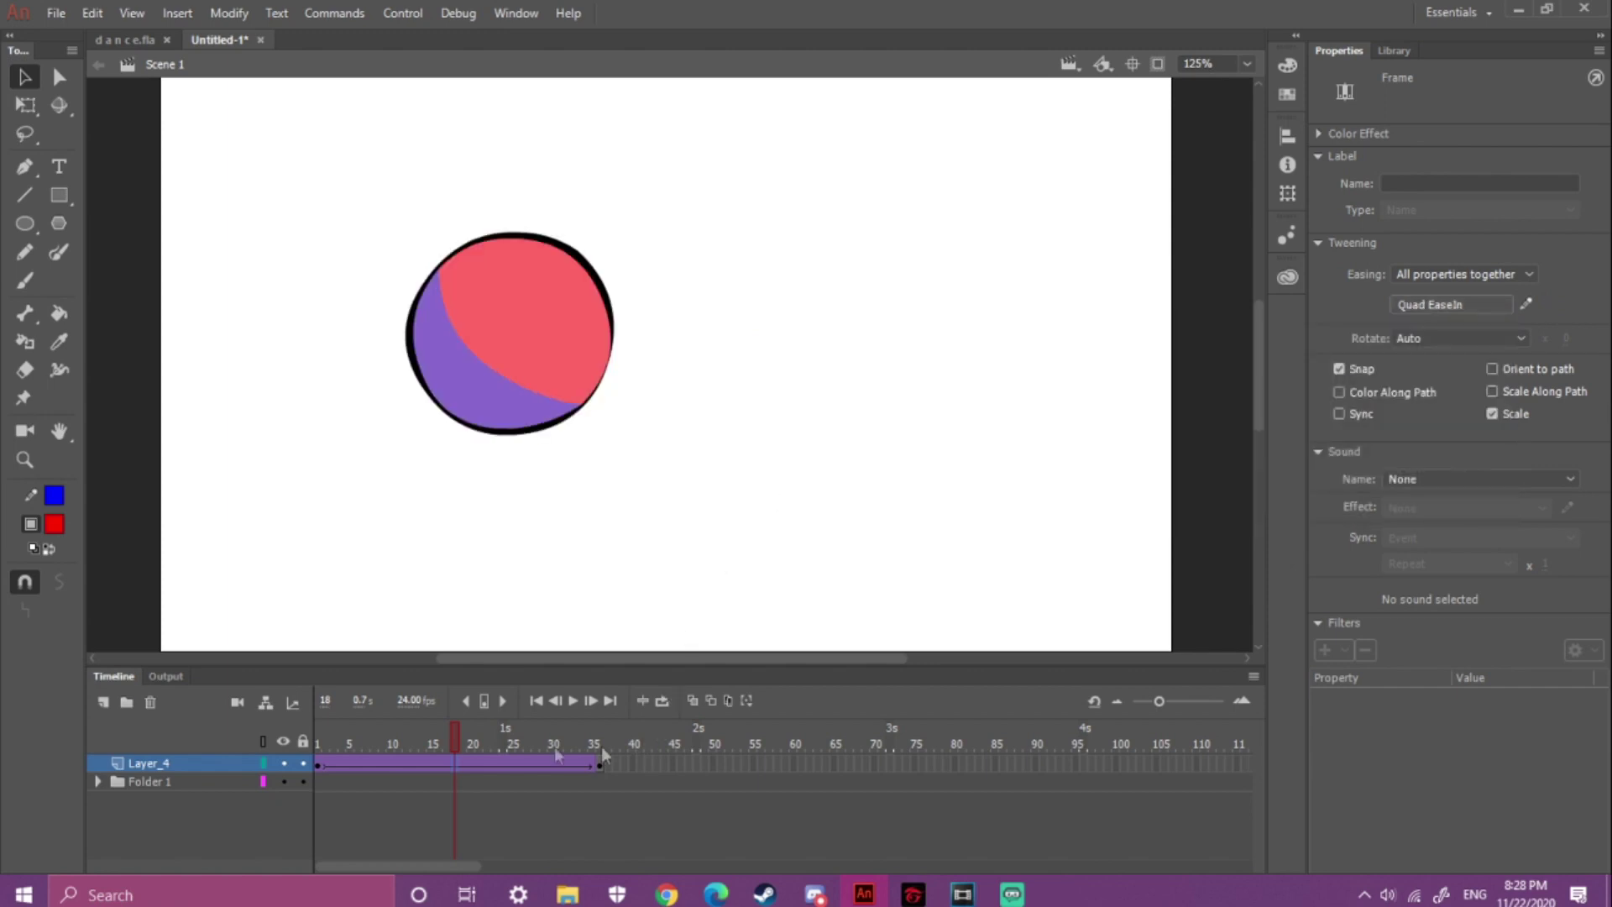
{"action": "left_click", "coordinate": [317, 741]}
{"action": "key", "text": "Return"}
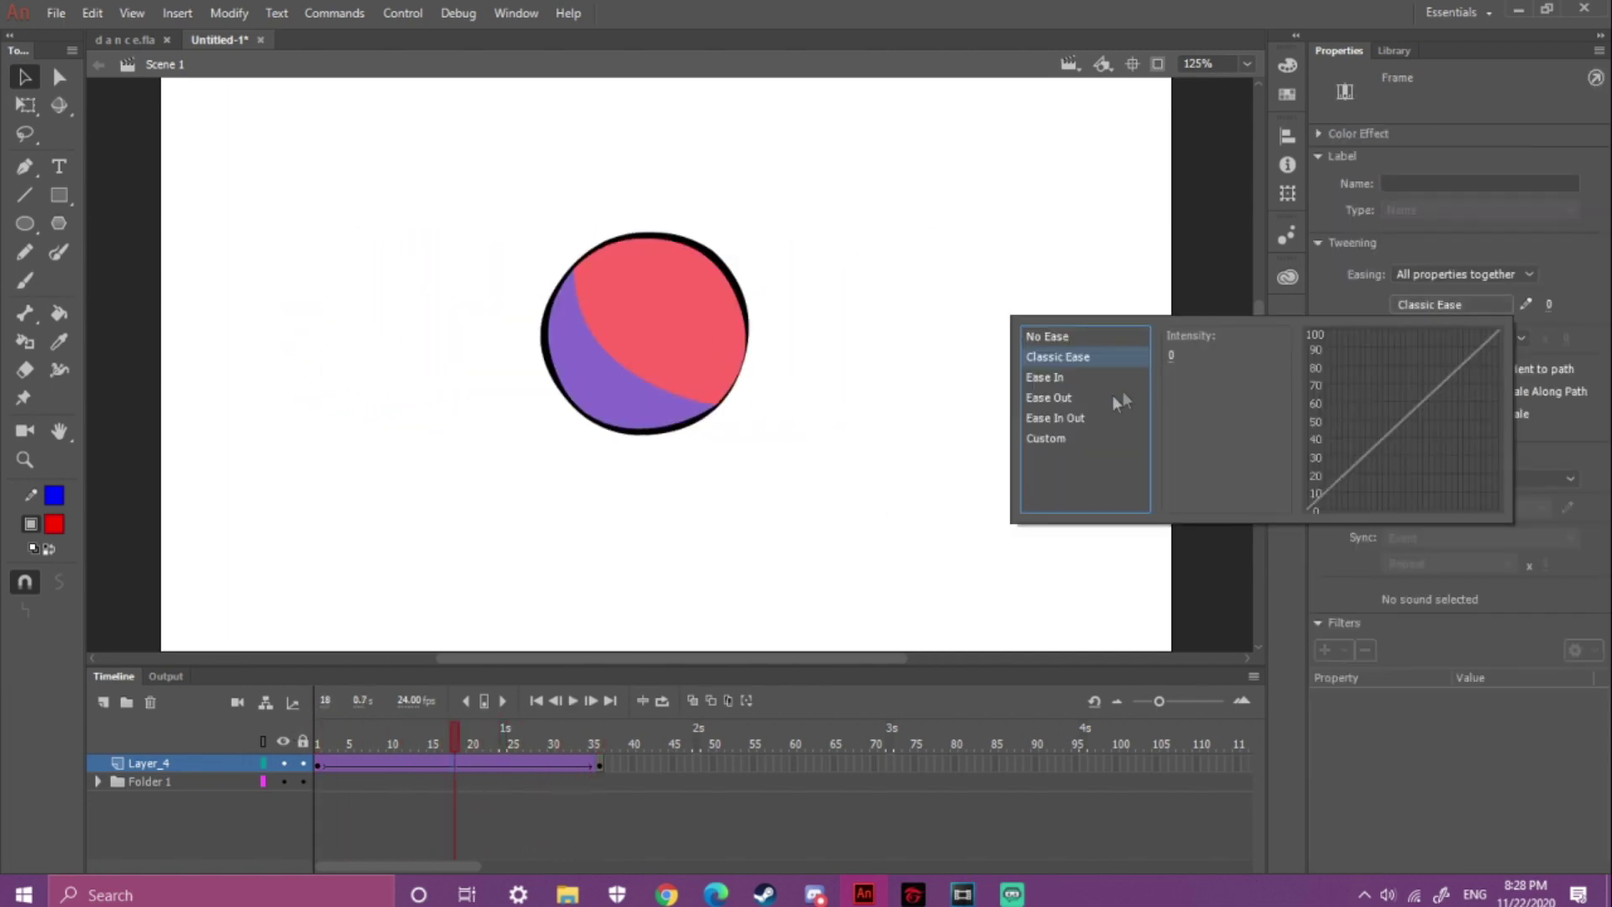
- Set the classic tween's easing to Ease Out Quad and play the animation
{"action": "left_click", "coordinate": [1056, 398]}
{"action": "double_click", "coordinate": [1186, 337]}
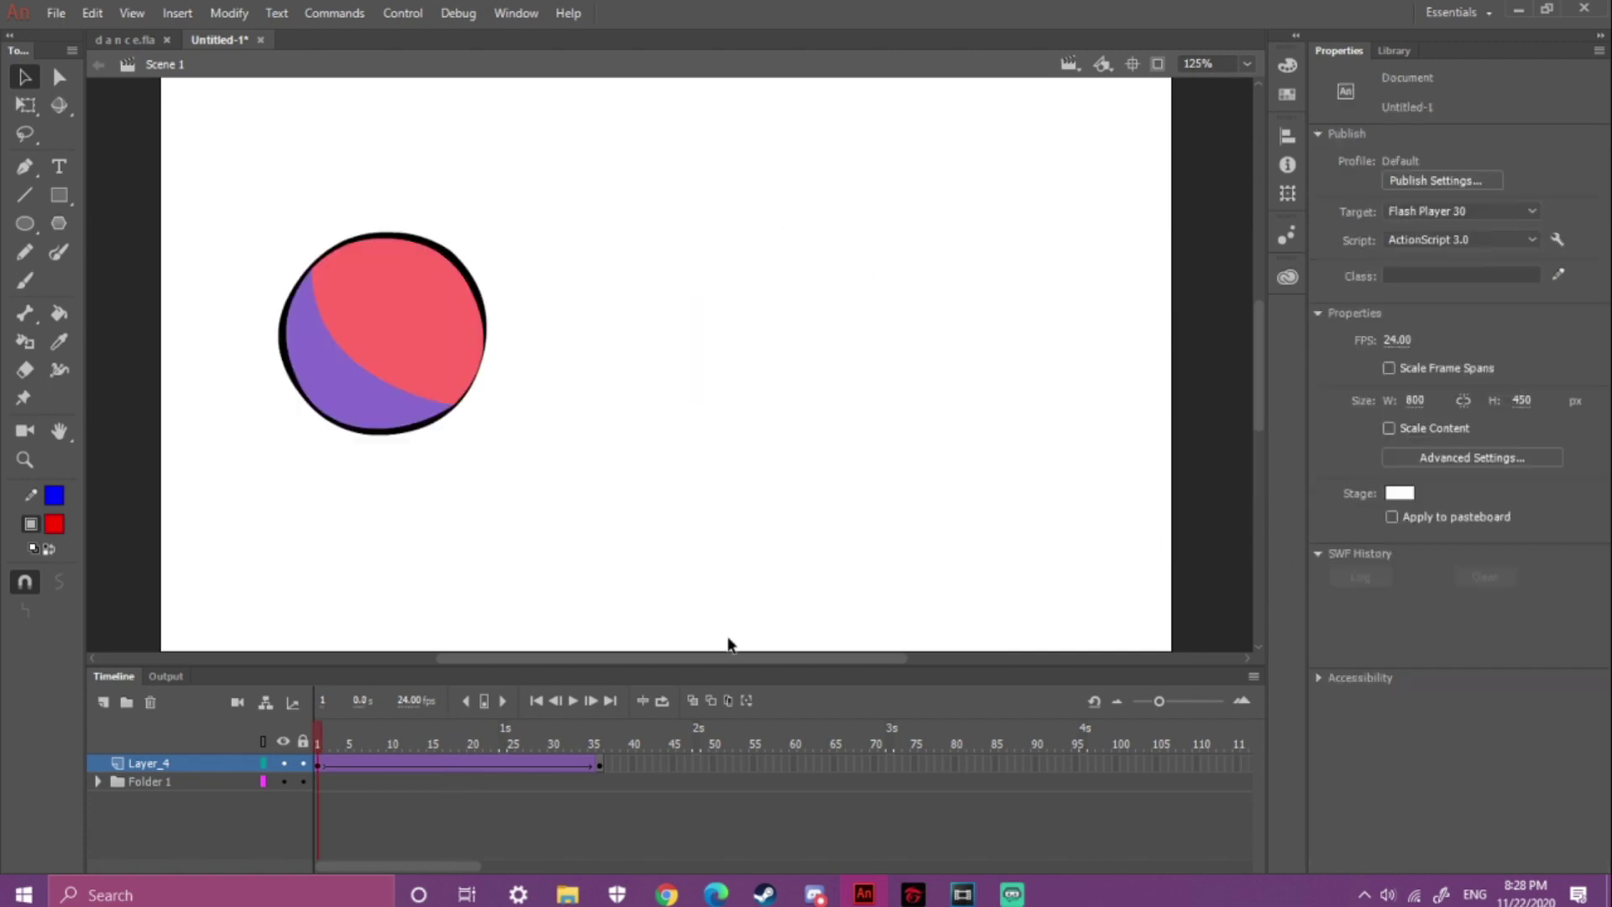
{"action": "key", "text": "Return"}
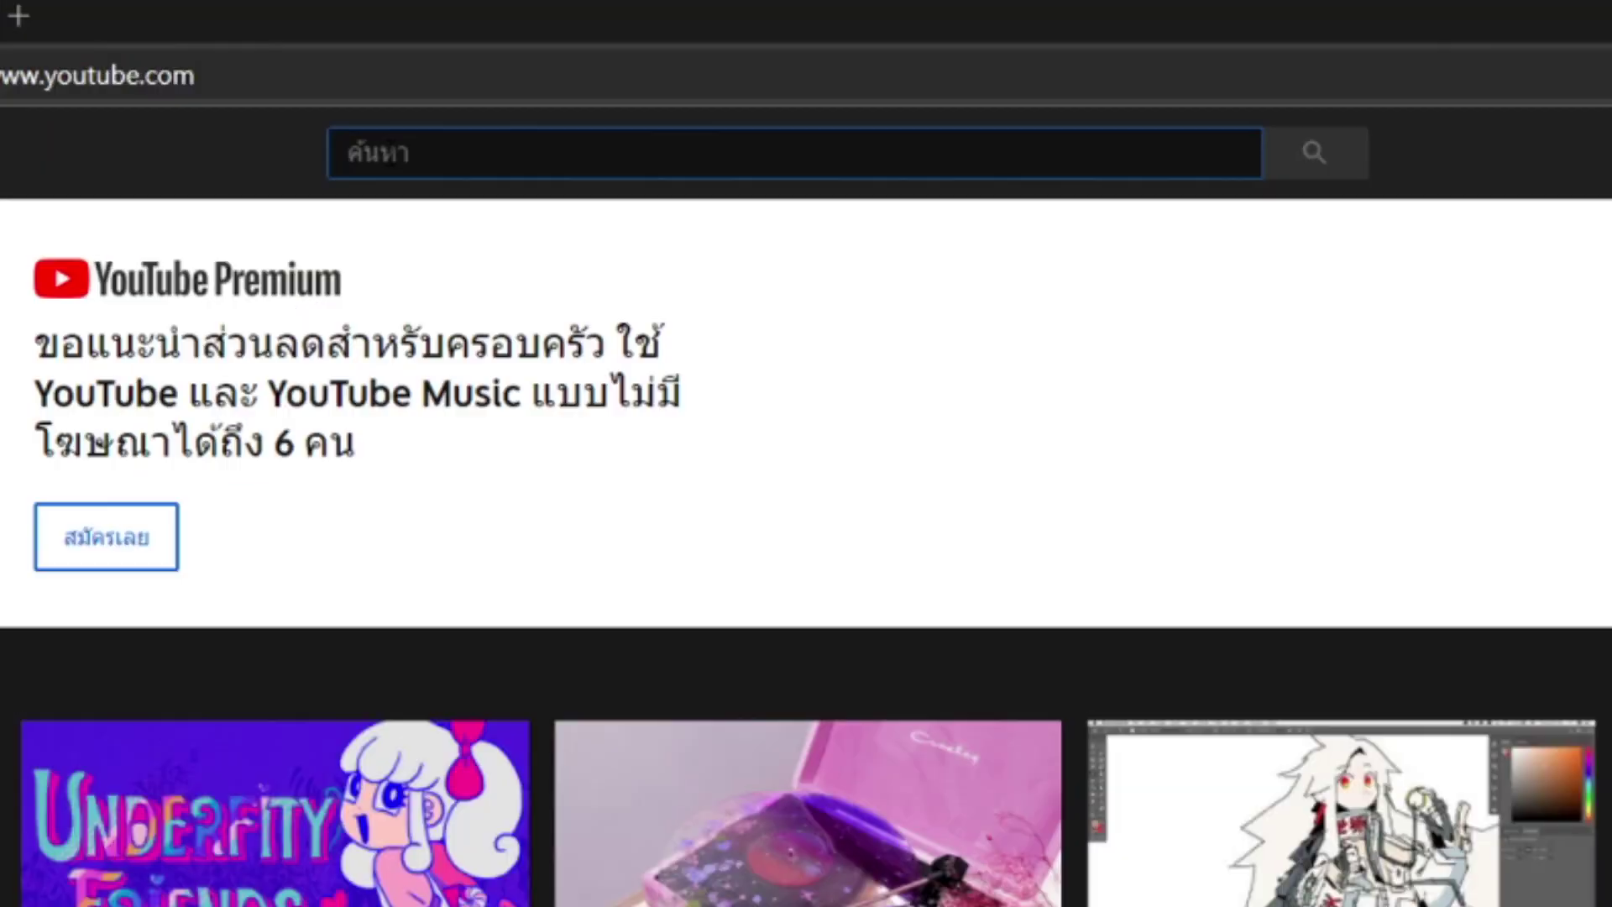
- Search YouTube for "alan becker tutorials", open the AlanBeckerTutorials channel and browse its page
{"action": "type", "text": "alan becker t"}
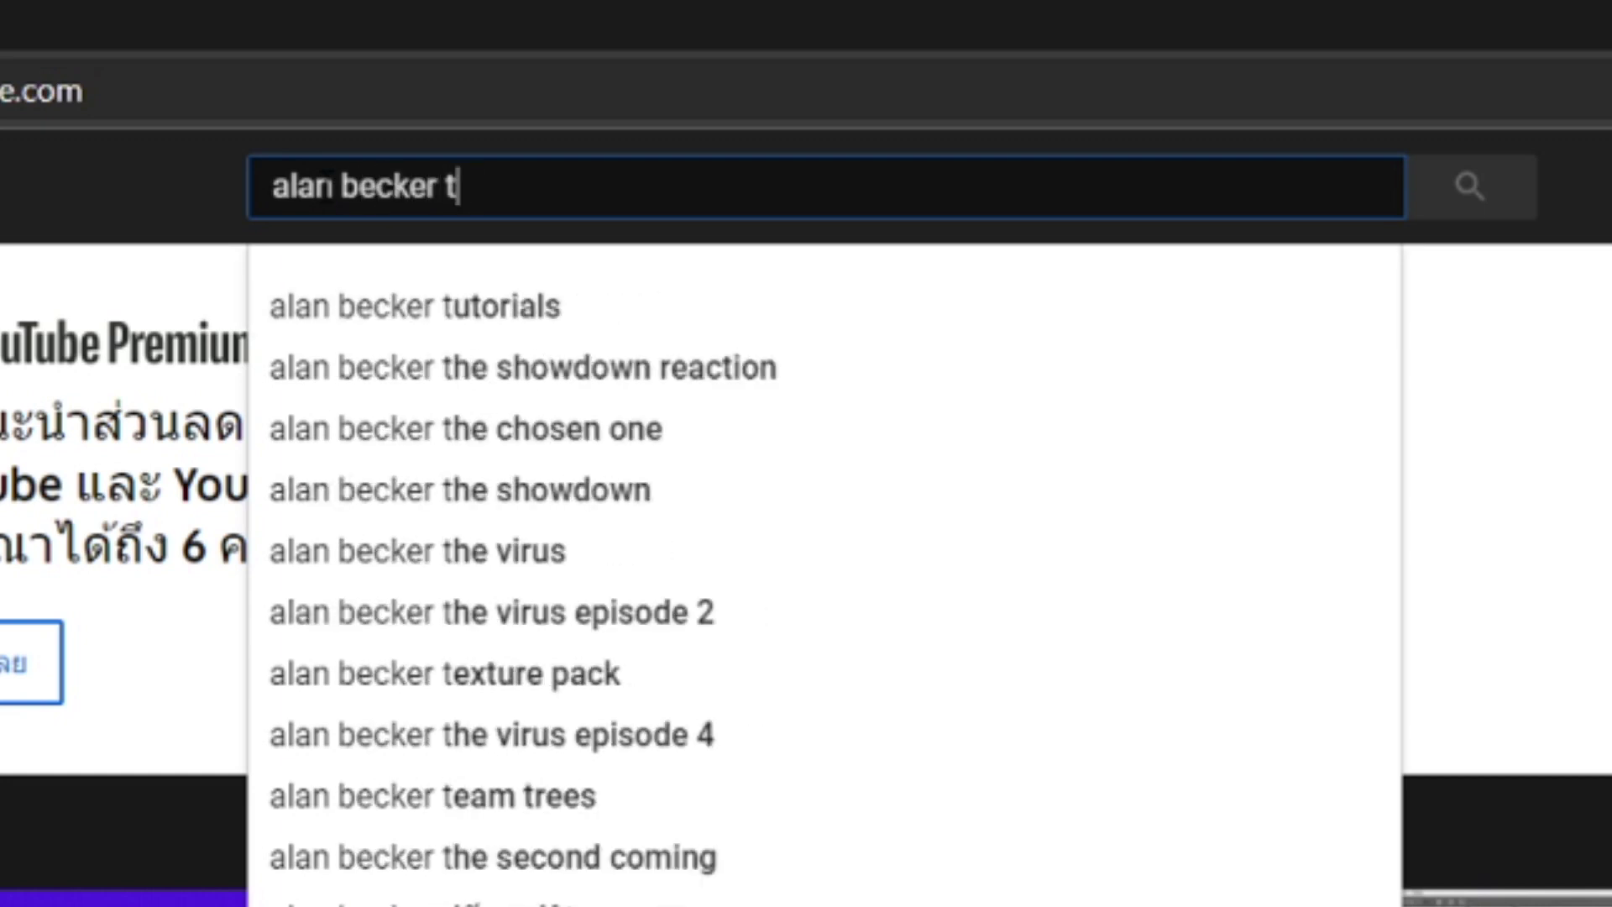
{"action": "key", "text": "Down"}
{"action": "key", "text": "Return"}
{"action": "left_click", "coordinate": [419, 550]}
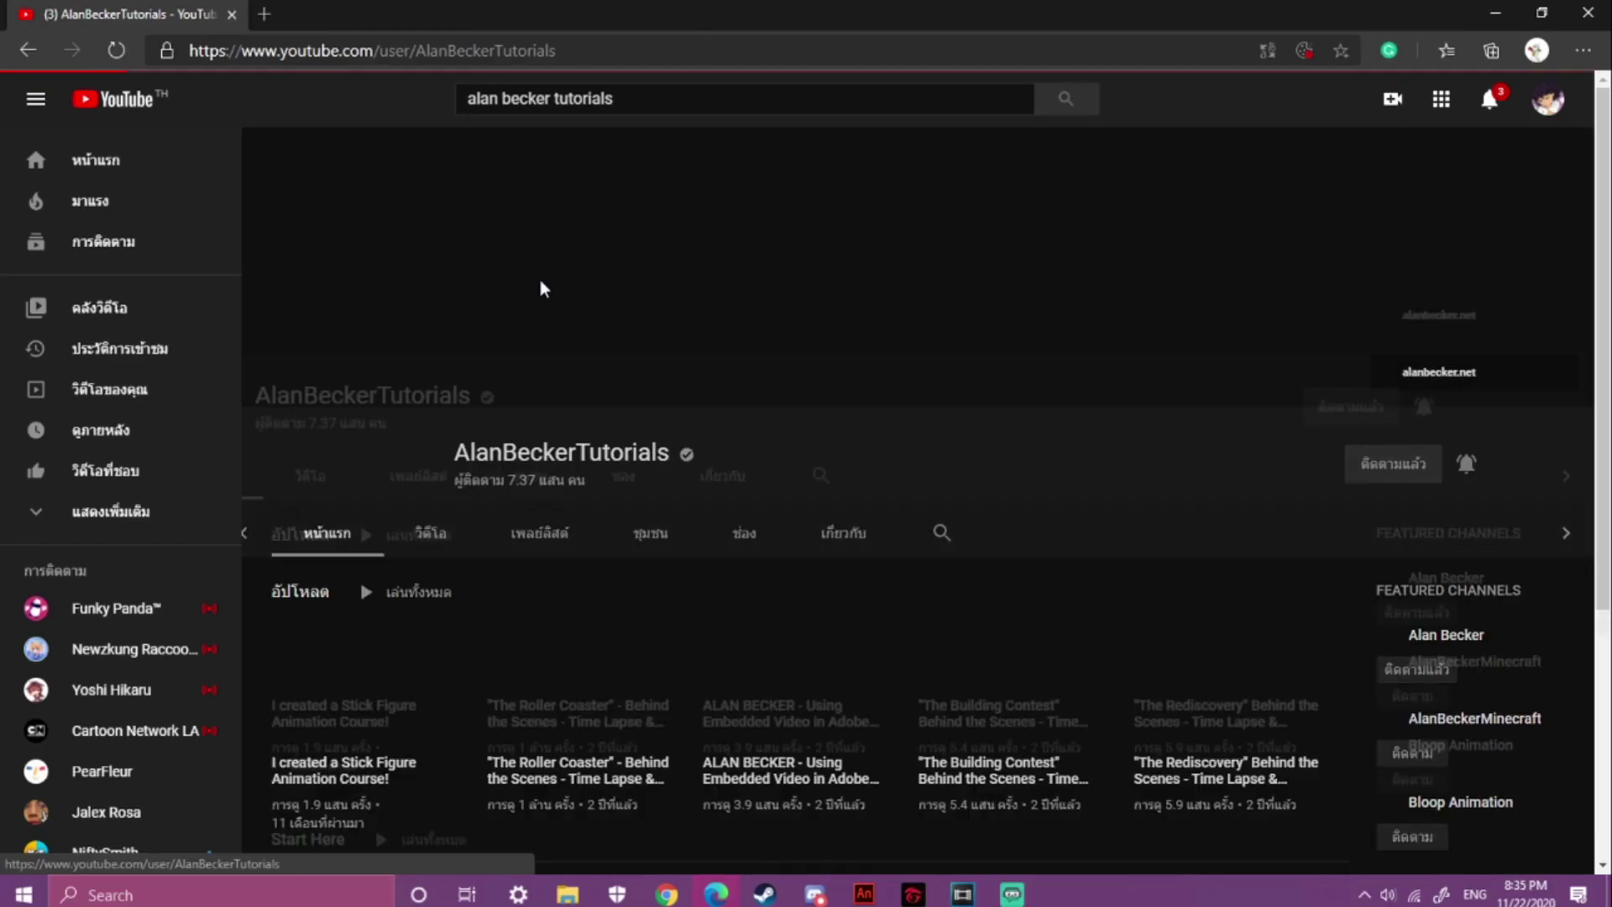
{"action": "scroll", "coordinate": [1035, 461], "scroll_direction": "down", "scroll_amount": 15}
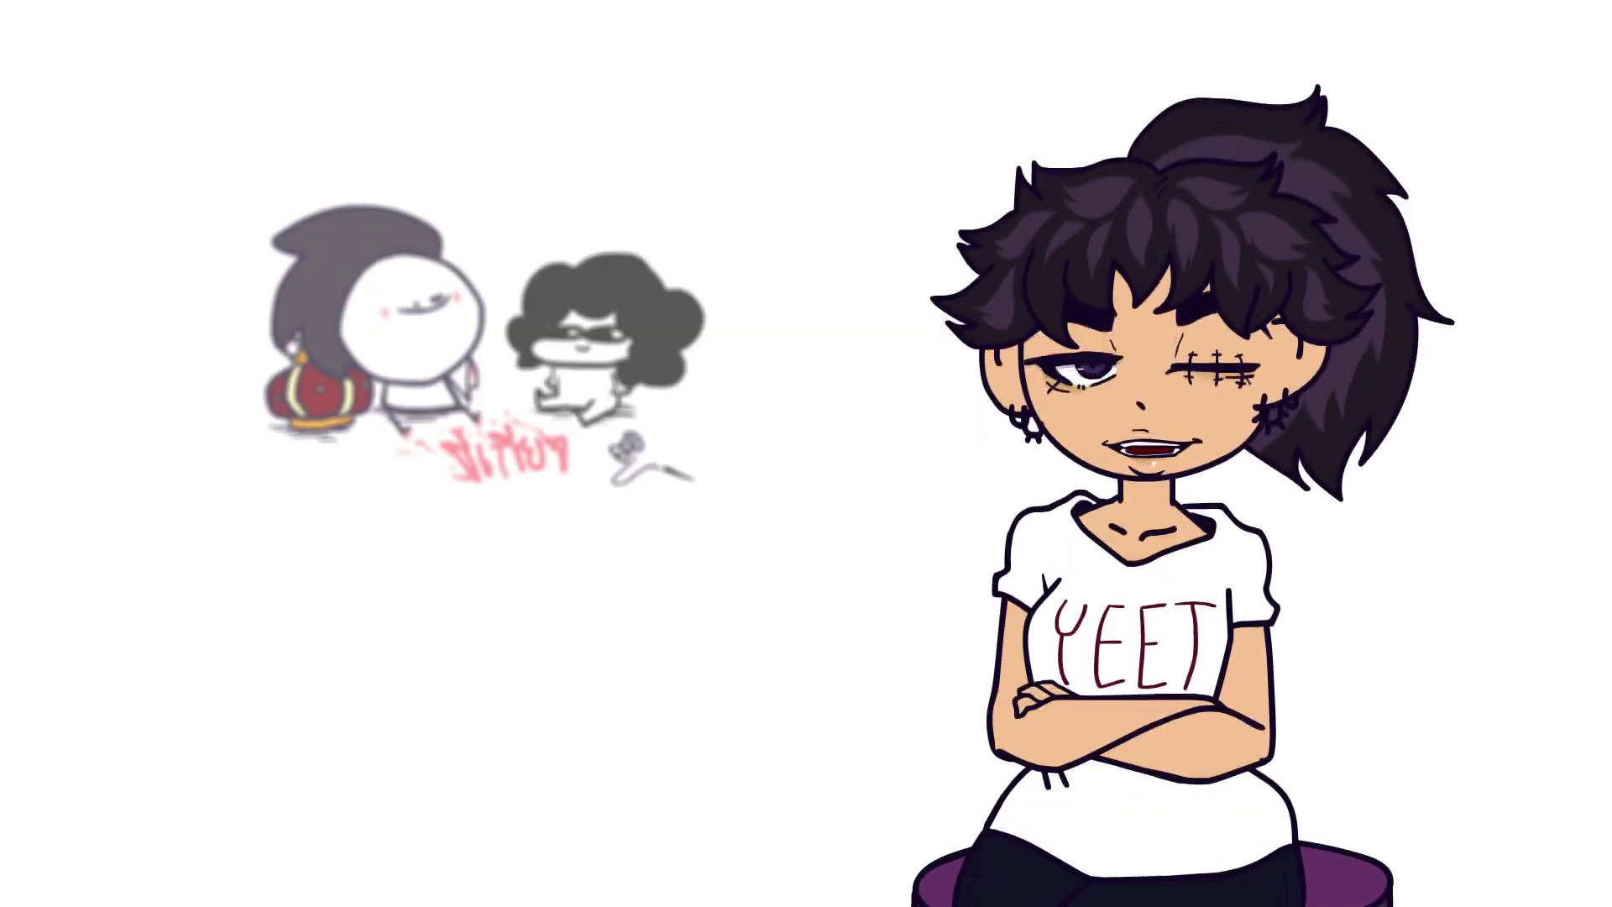